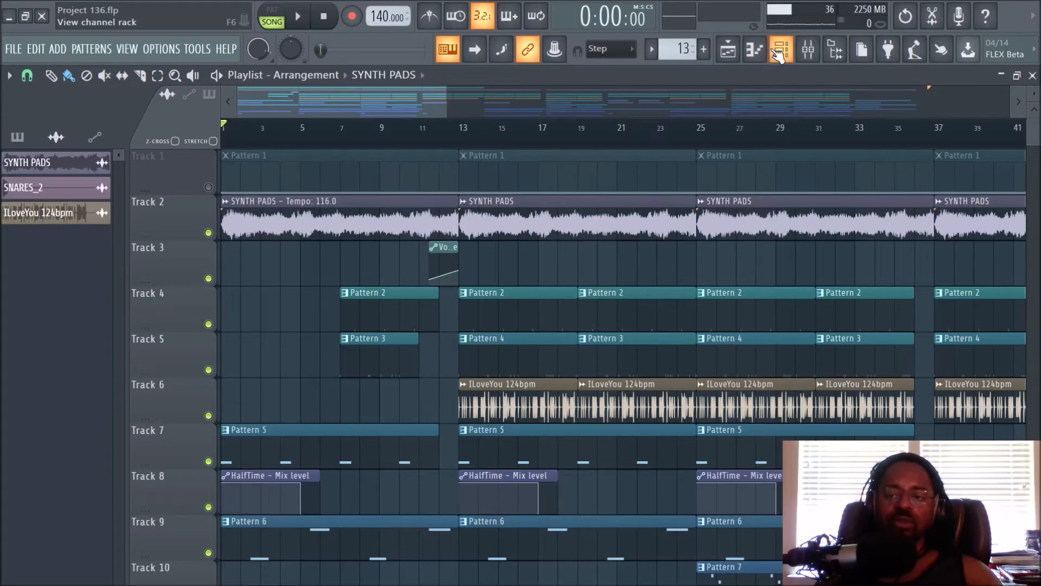
# Open the Serato Sample channel, set the SYNTH PADS key shift to 0 (Cm), and preview the sample.
pyautogui.click(781, 49)
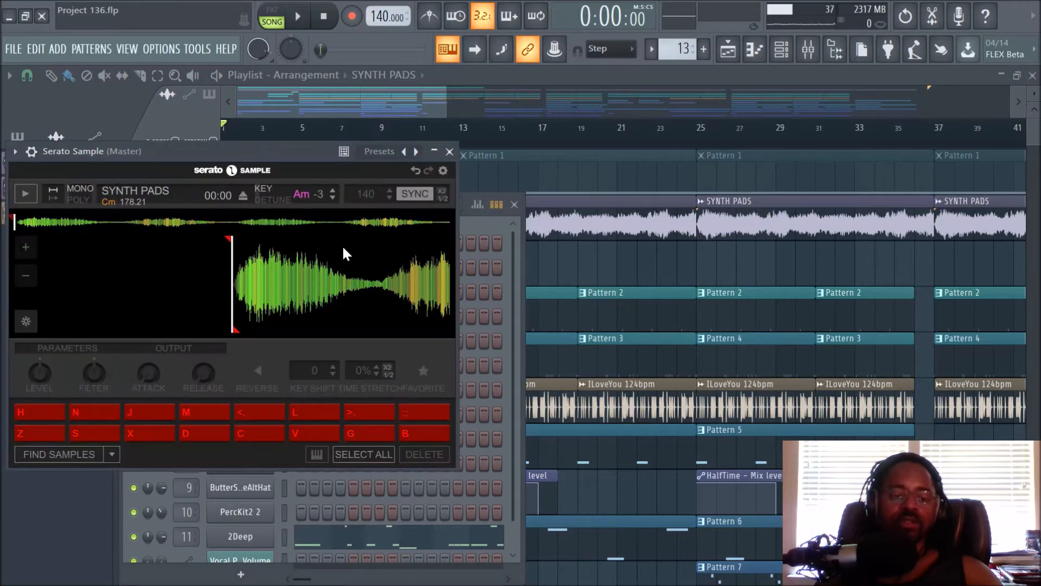
pyautogui.moveTo(284, 151); pyautogui.dragTo(437, 152)
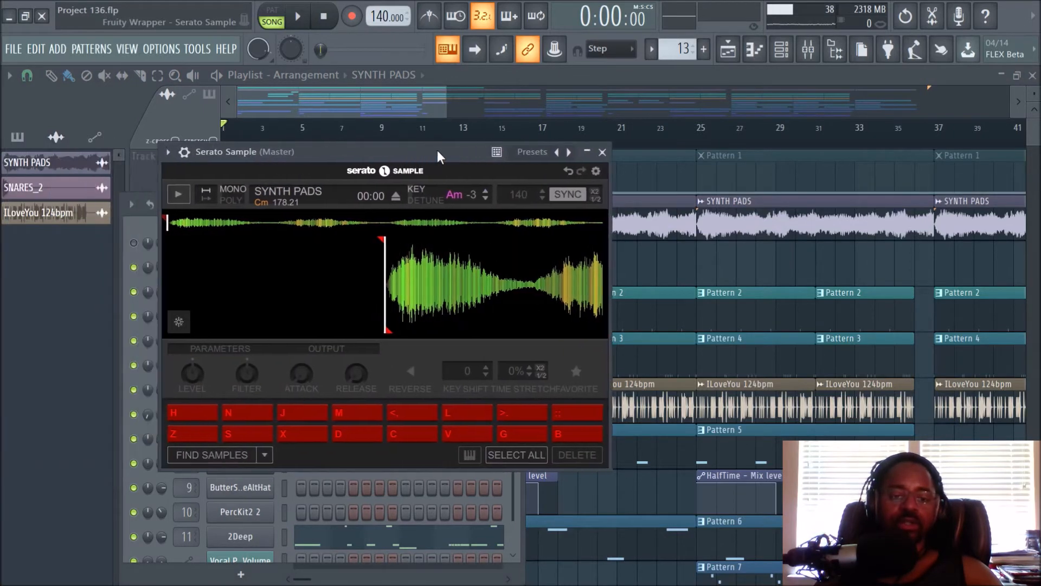
pyautogui.click(486, 191)
pyautogui.click(486, 191)
pyautogui.click(486, 191)
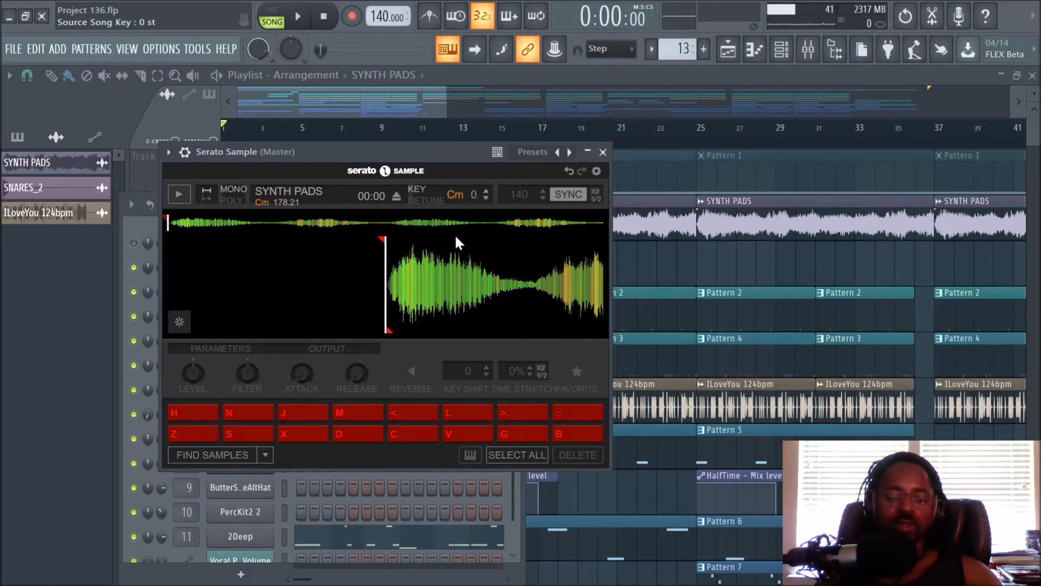
pyautogui.click(180, 194)
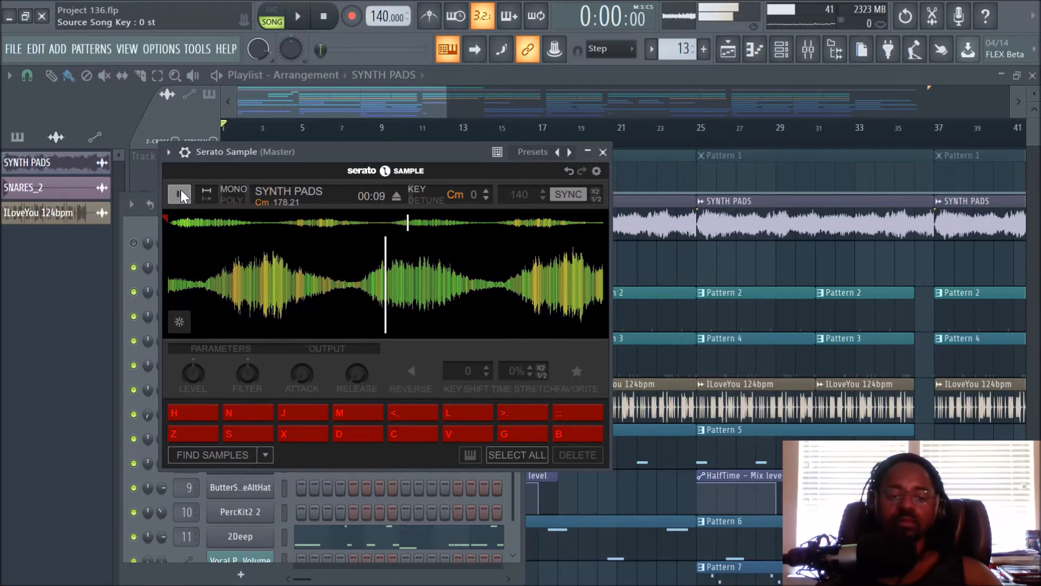
pyautogui.click(181, 190)
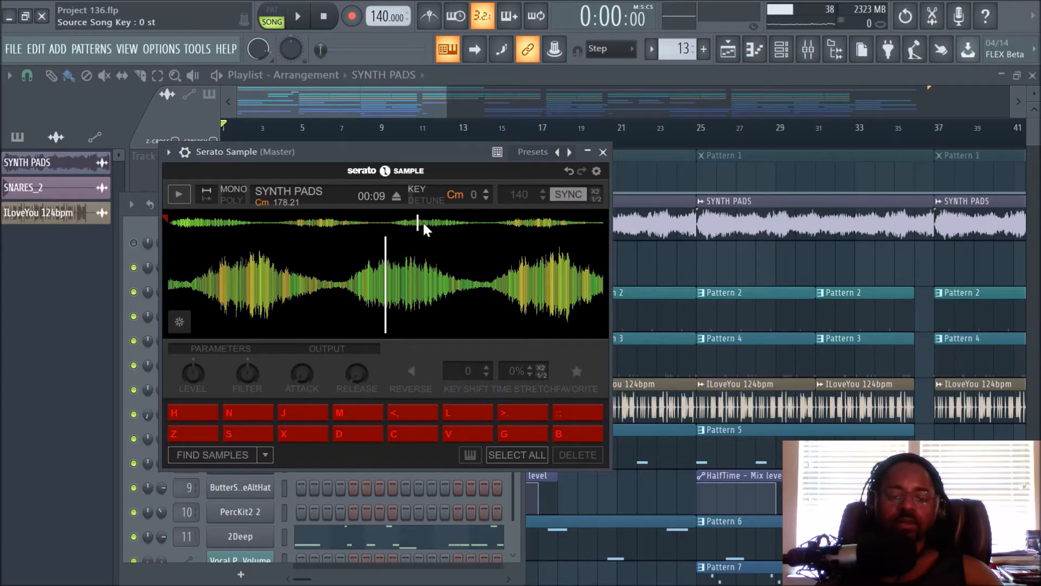
# Set the SYNTH PADS key shift in Serato Sample to -3 (Am) and preview the sample from its start.
pyautogui.click(485, 199)
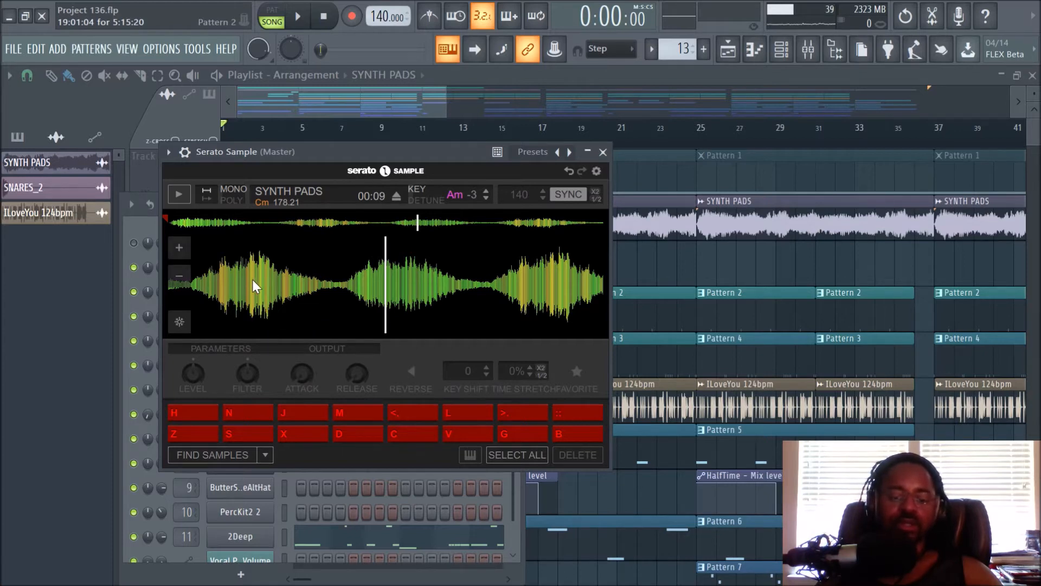
pyautogui.moveTo(244, 273); pyautogui.dragTo(569, 272)
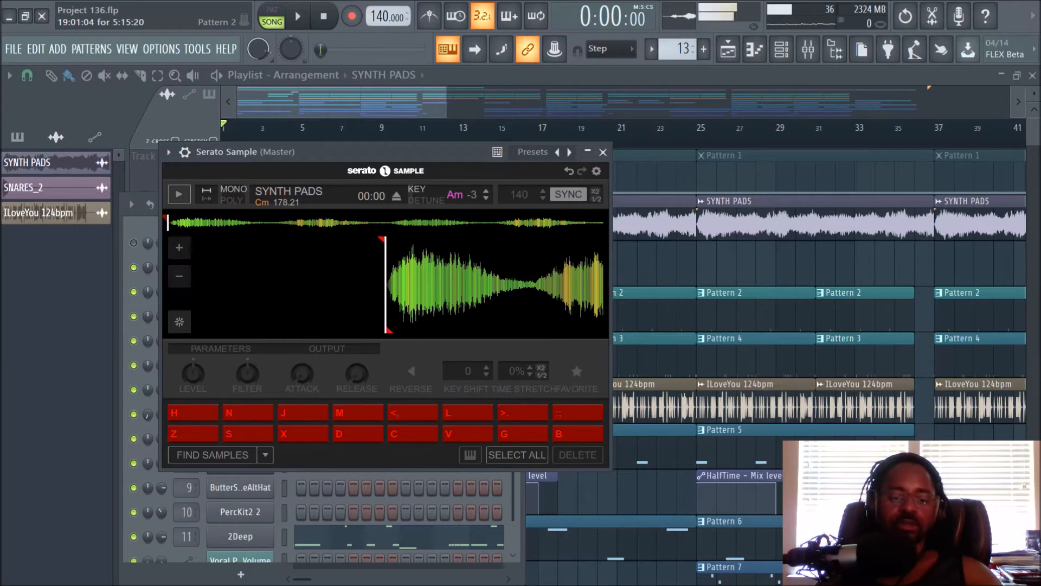
pyautogui.click(180, 199)
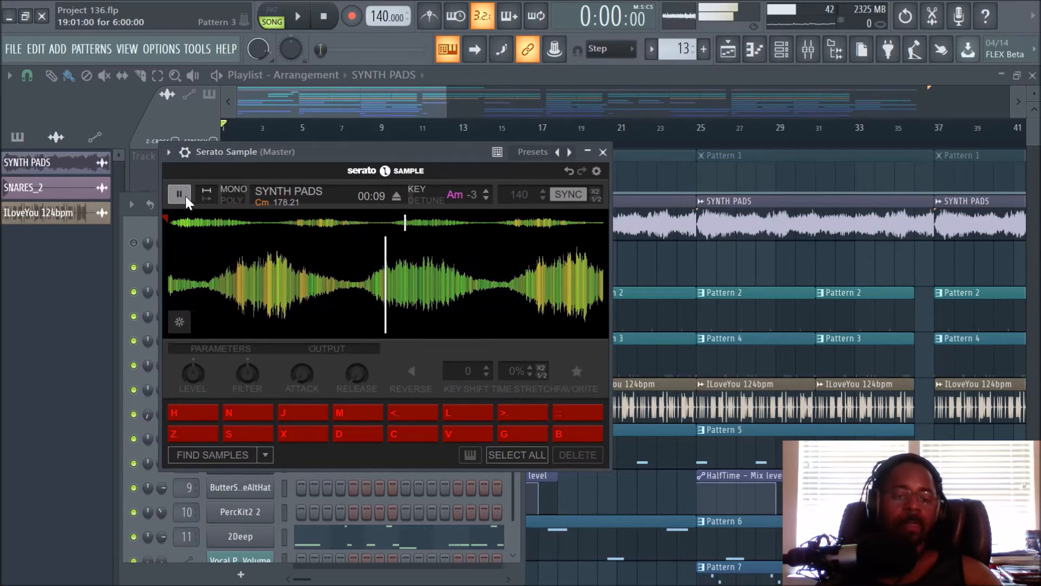
pyautogui.click(184, 194)
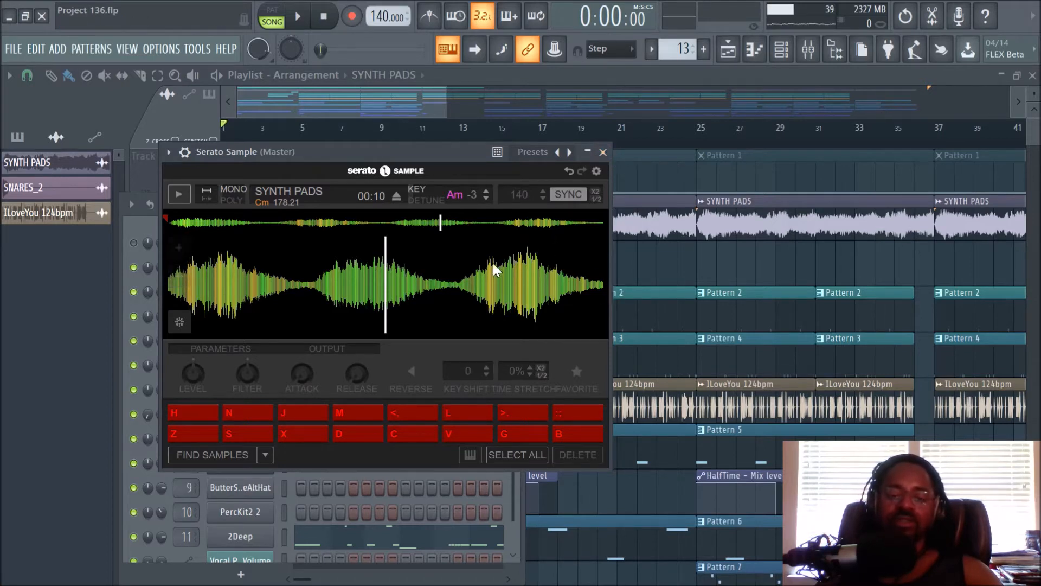
pyautogui.click(604, 153)
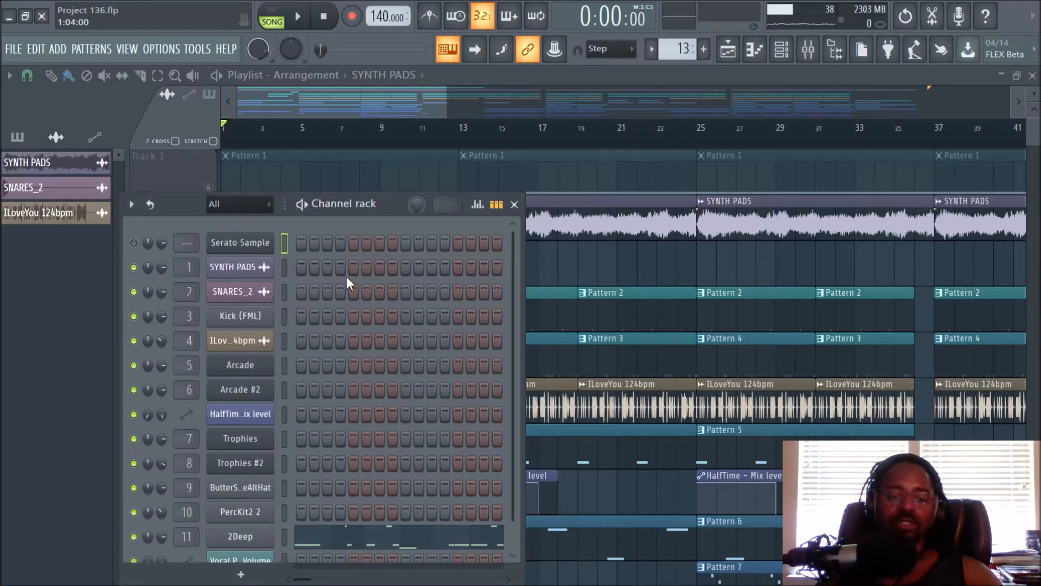
pyautogui.press('F6')
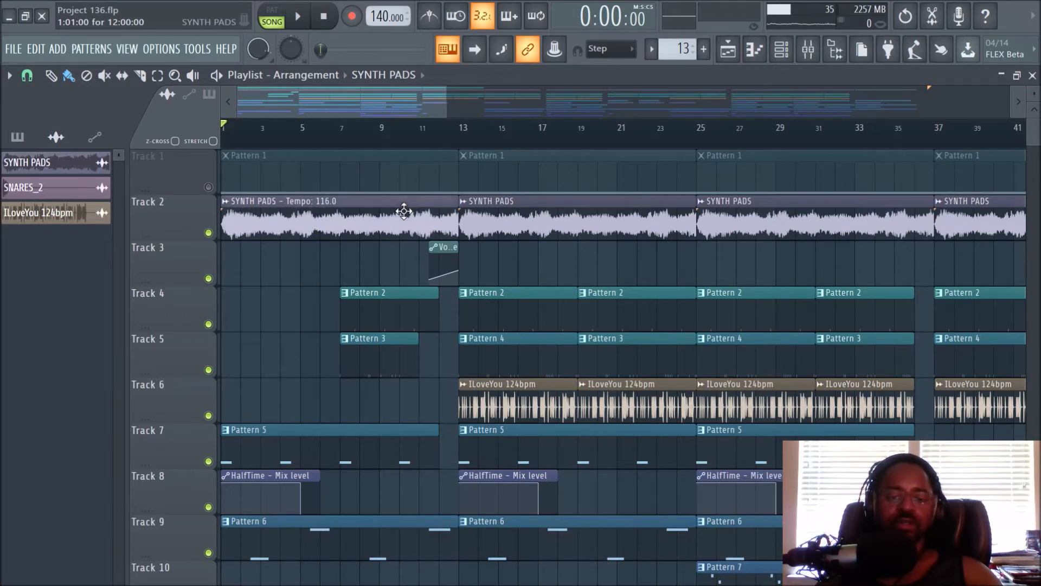
# Turn on clip stretching in the playlist and open the SYNTH PADS sample's channel settings.
pyautogui.click(213, 142)
pyautogui.moveTo(457, 213)
pyautogui.mouseDown()
pyautogui.moveTo(422, 214)
pyautogui.moveTo(458, 214)
pyautogui.mouseUp()
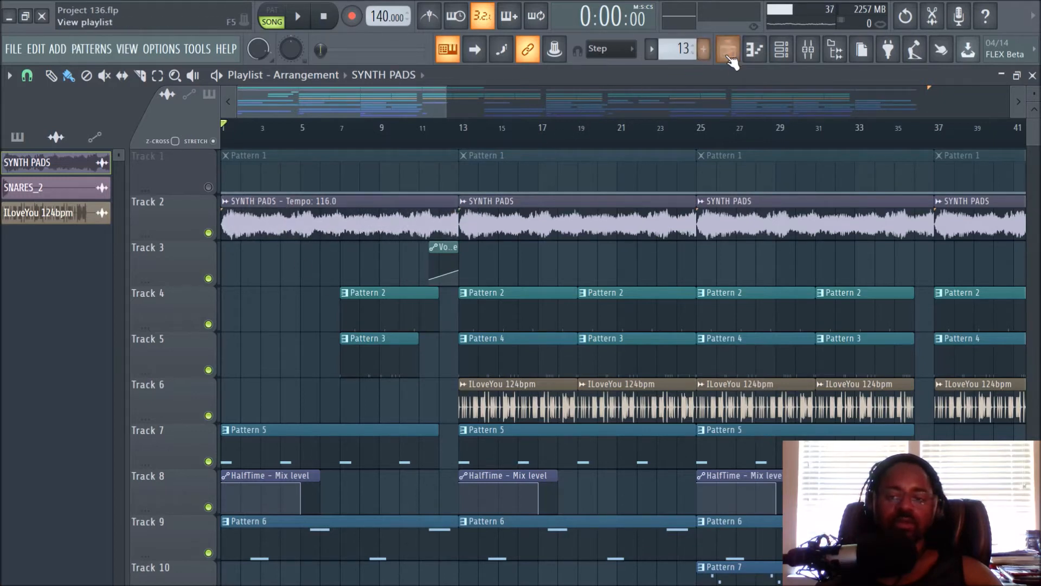
pyautogui.click(780, 58)
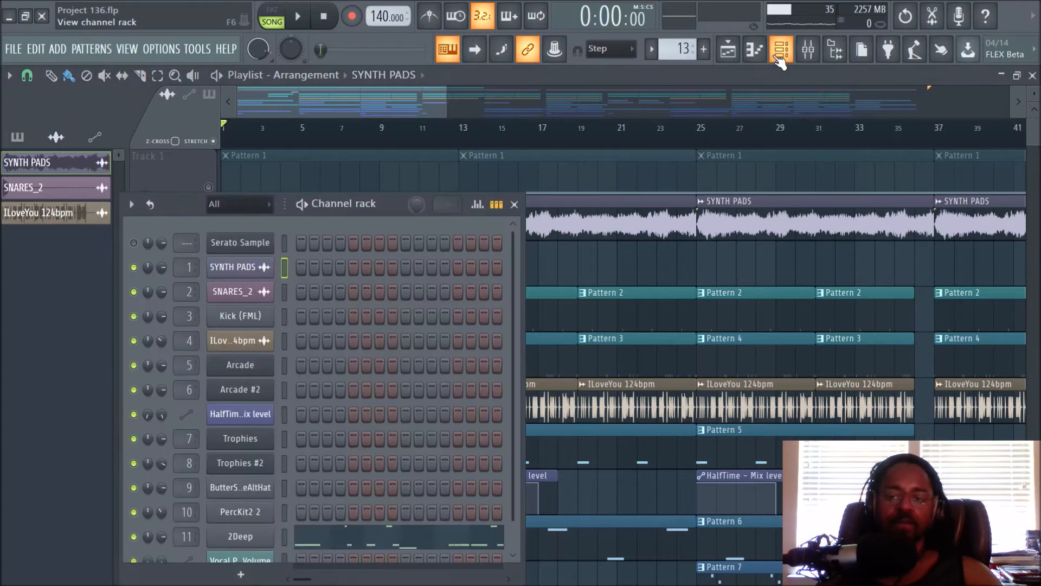
pyautogui.click(251, 271)
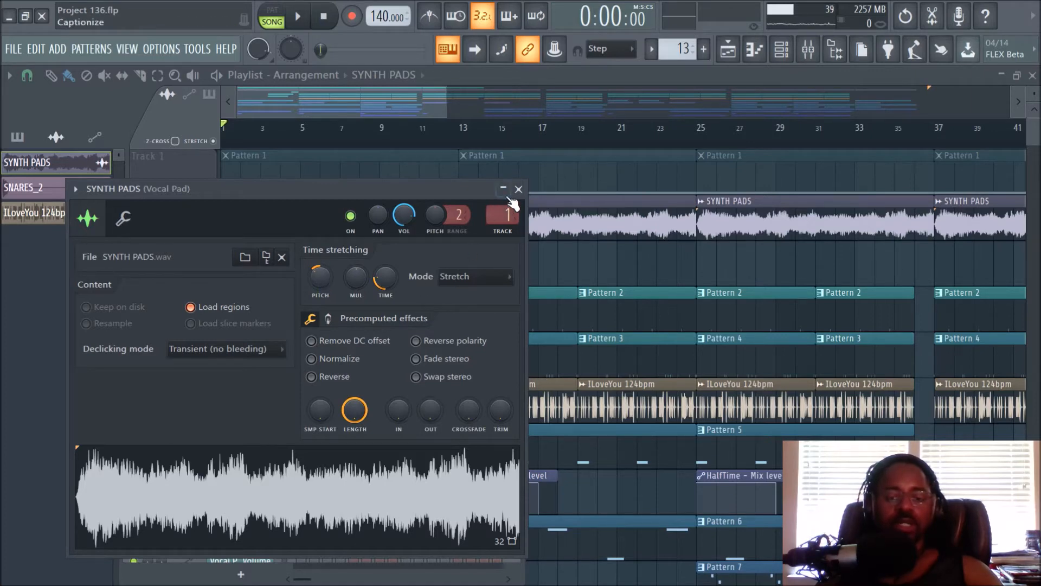
pyautogui.moveTo(422, 188); pyautogui.dragTo(533, 219)
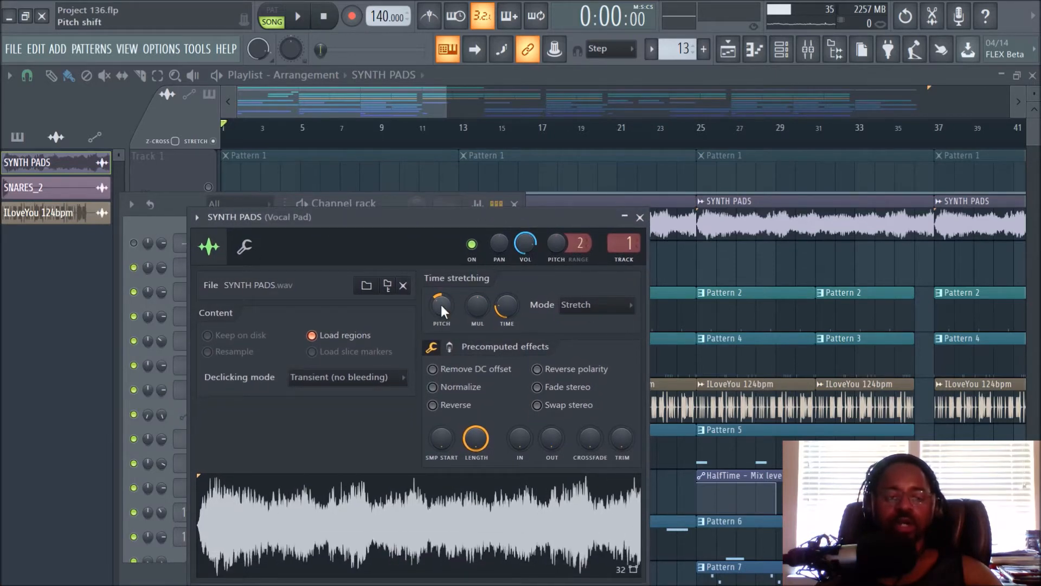
# Try different time-stretching pitch shifts on SYNTH PADS, ending at -400 cents.
pyautogui.moveTo(440, 305)
pyautogui.mouseDown()
pyautogui.moveTo(441, 332)
pyautogui.moveTo(441, 300)
pyautogui.mouseUp()
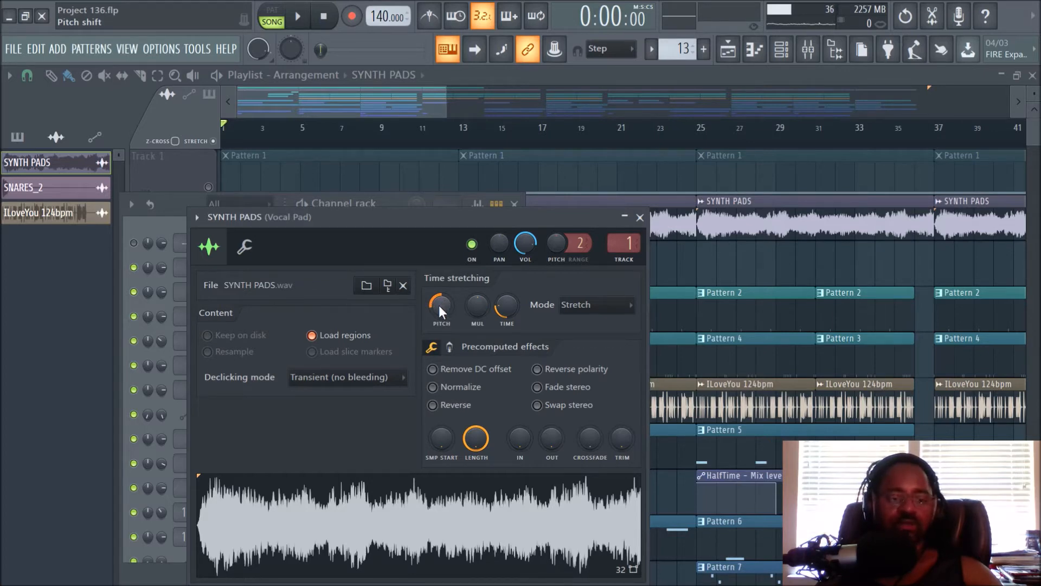
pyautogui.click(439, 305)
pyautogui.moveTo(439, 305)
pyautogui.mouseDown()
pyautogui.moveTo(439, 295)
pyautogui.moveTo(436, 307)
pyautogui.mouseUp()
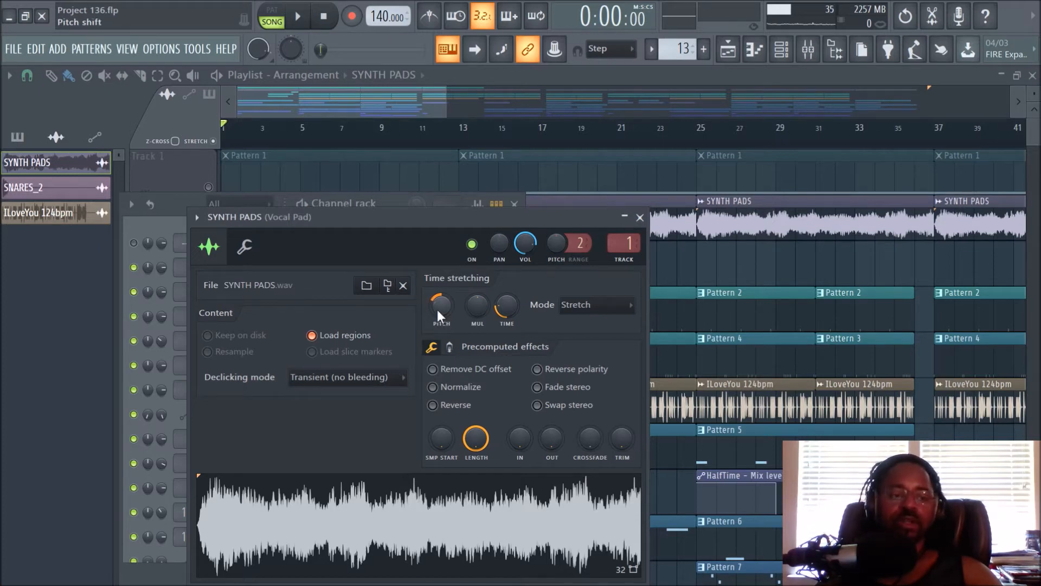
pyautogui.moveTo(438, 311); pyautogui.dragTo(437, 302)
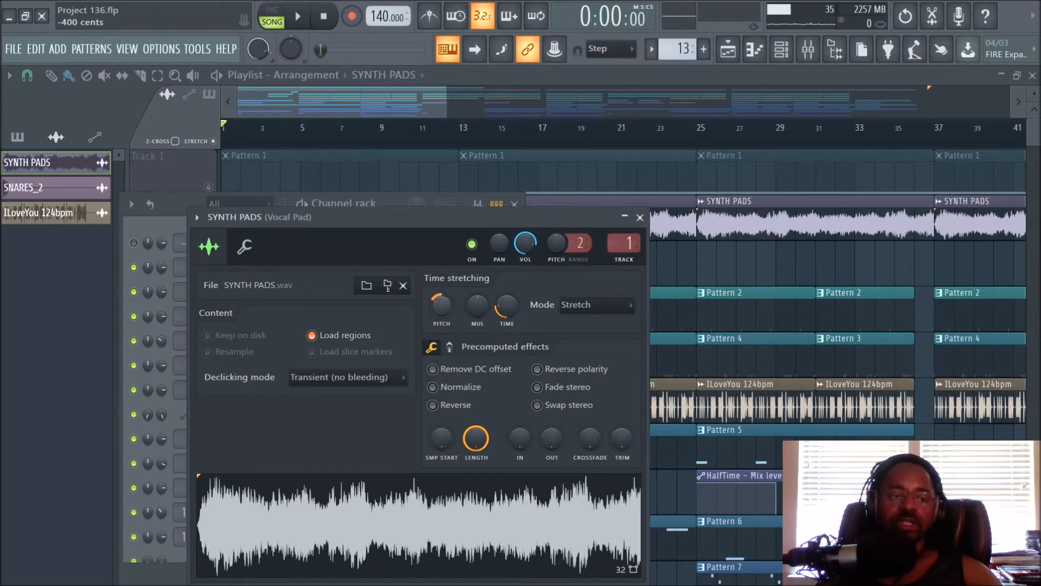
# Set the time-stretching pitch shift of SYNTH PADS to -300 cents and return to the playlist.
pyautogui.moveTo(437, 310); pyautogui.dragTo(437, 304)
pyautogui.rightClick(438, 309)
pyautogui.click(425, 220)
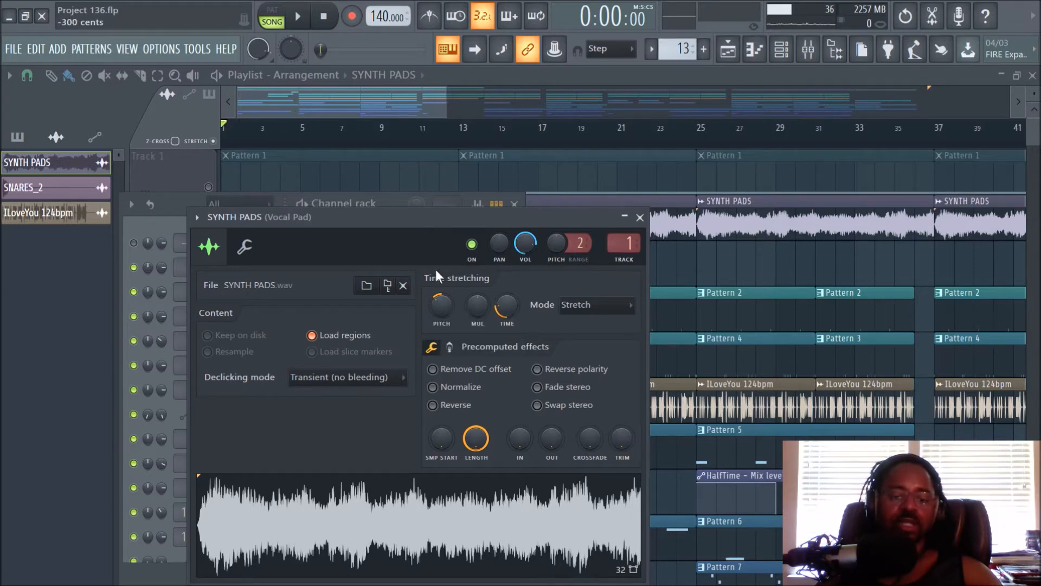
pyautogui.moveTo(443, 308); pyautogui.dragTo(442, 312)
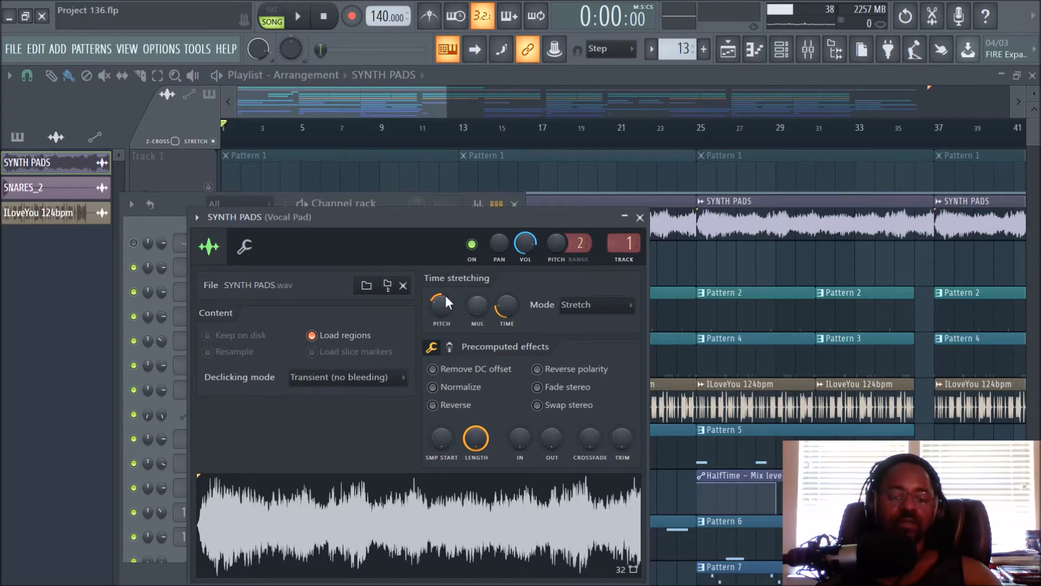
pyautogui.moveTo(438, 305); pyautogui.dragTo(441, 310)
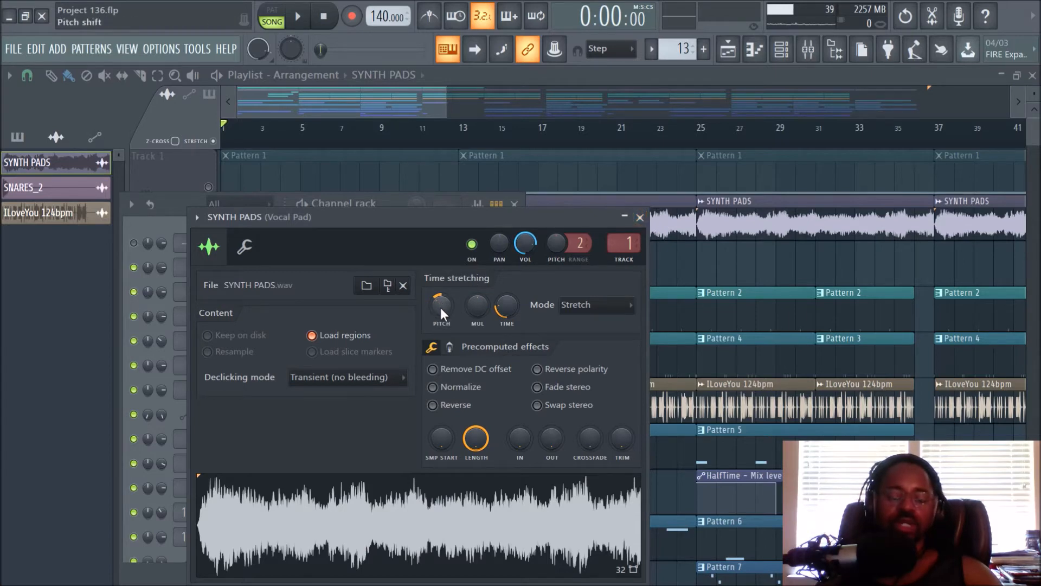
pyautogui.click(640, 219)
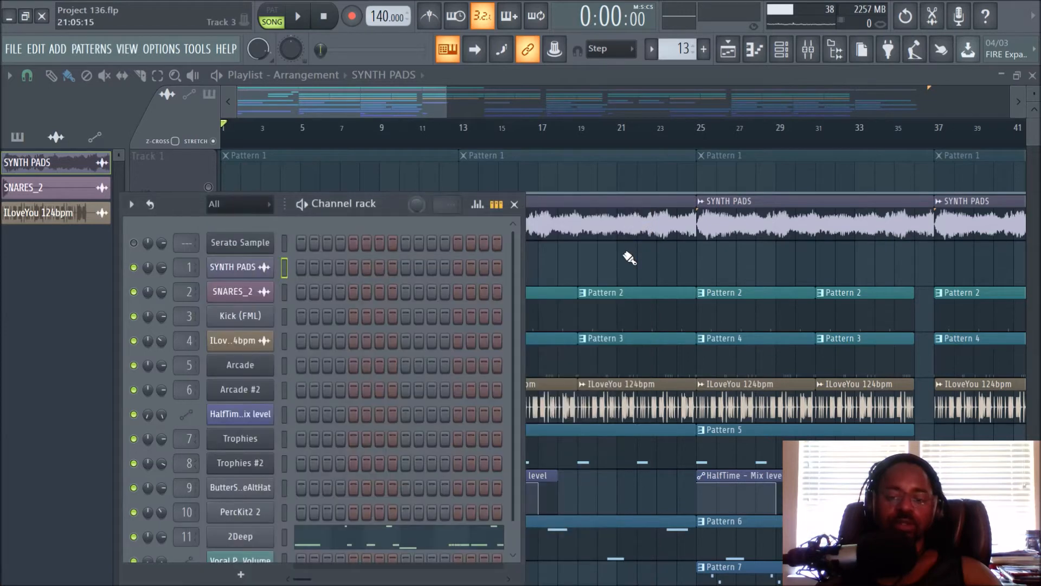
pyautogui.press('F6')
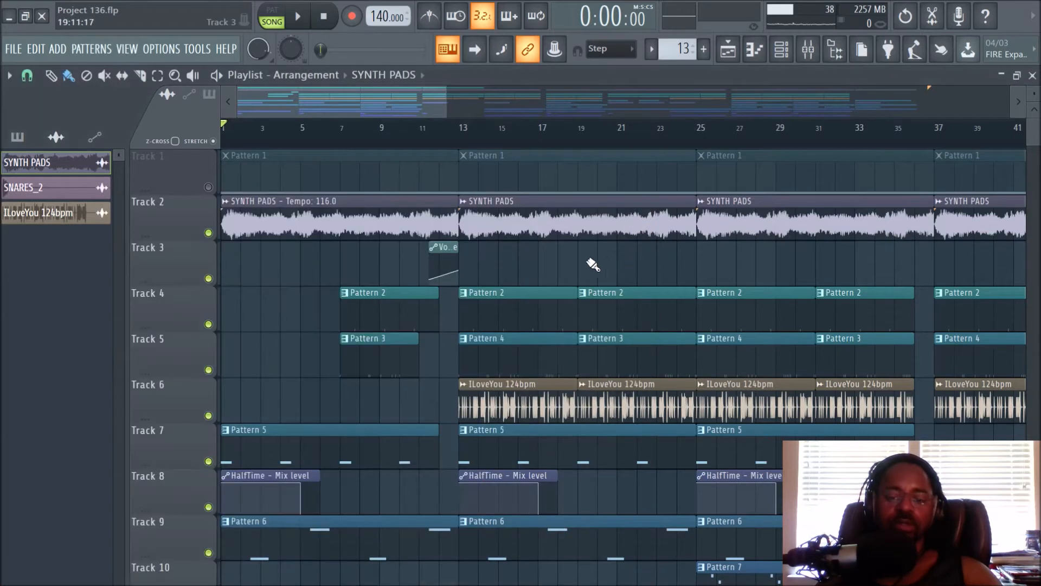
# Open Pattern 2 from the playlist and examine where its SNARES_2 notes sit on the piano roll keyboard.
pyautogui.doubleClick(398, 321)
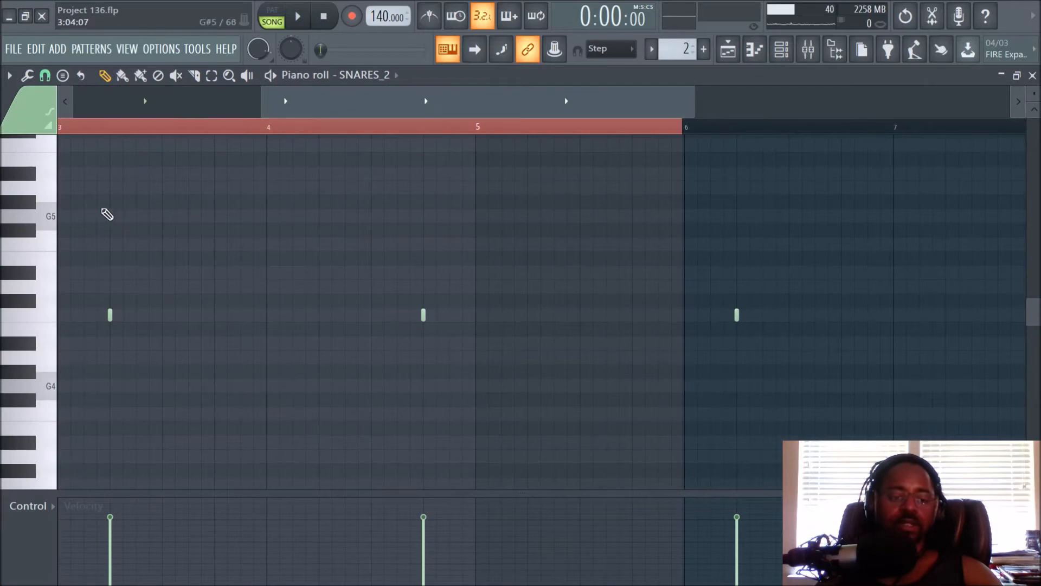
pyautogui.moveTo(372, 116); pyautogui.dragTo(70, 112)
pyautogui.scroll(4, 121, 202)
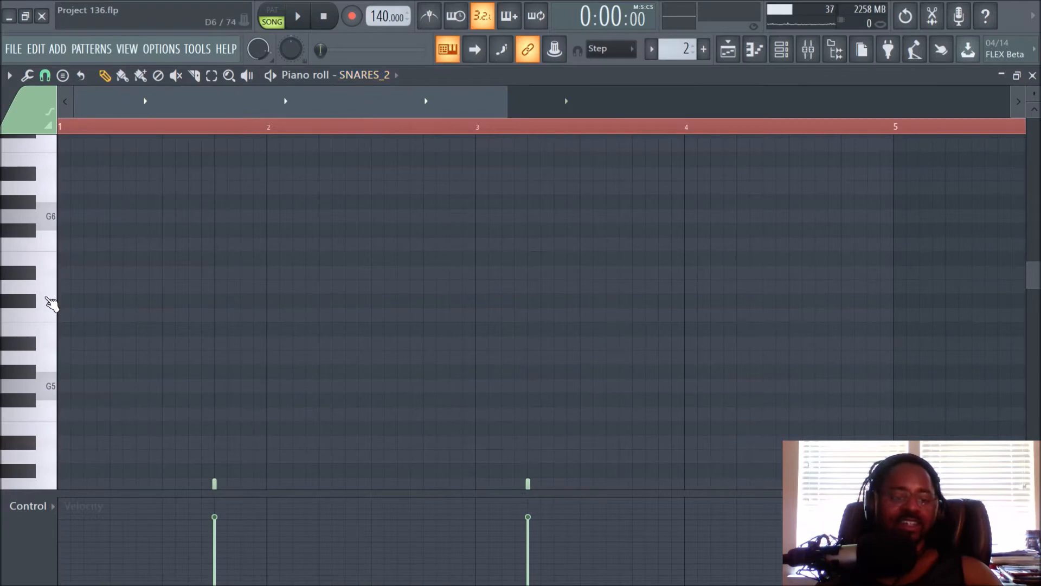
pyautogui.scroll(-1, 49, 302)
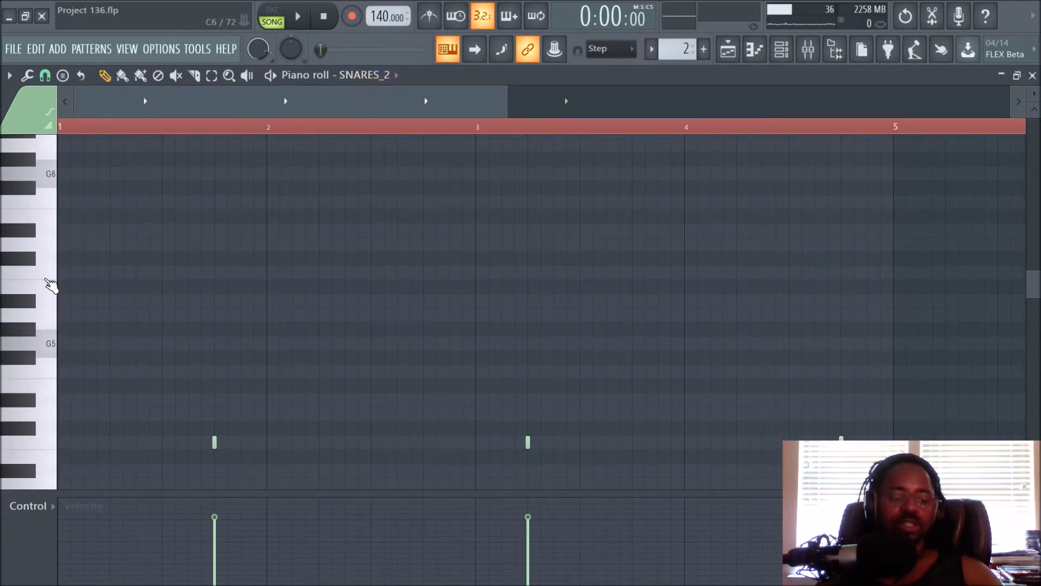
pyautogui.scroll(-1, 50, 285)
pyautogui.scroll(-1, 50, 285)
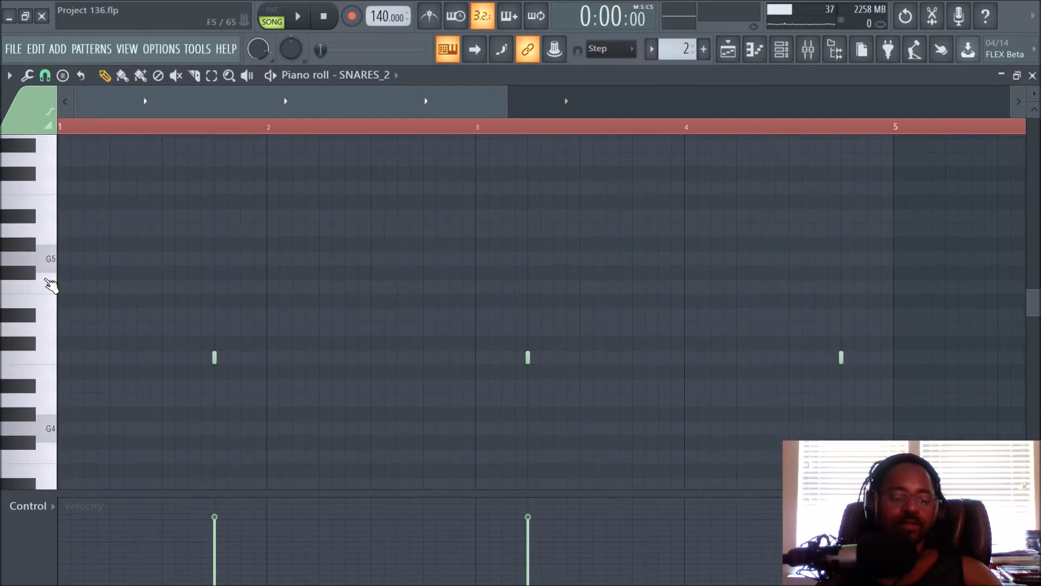
pyautogui.scroll(-1, 51, 285)
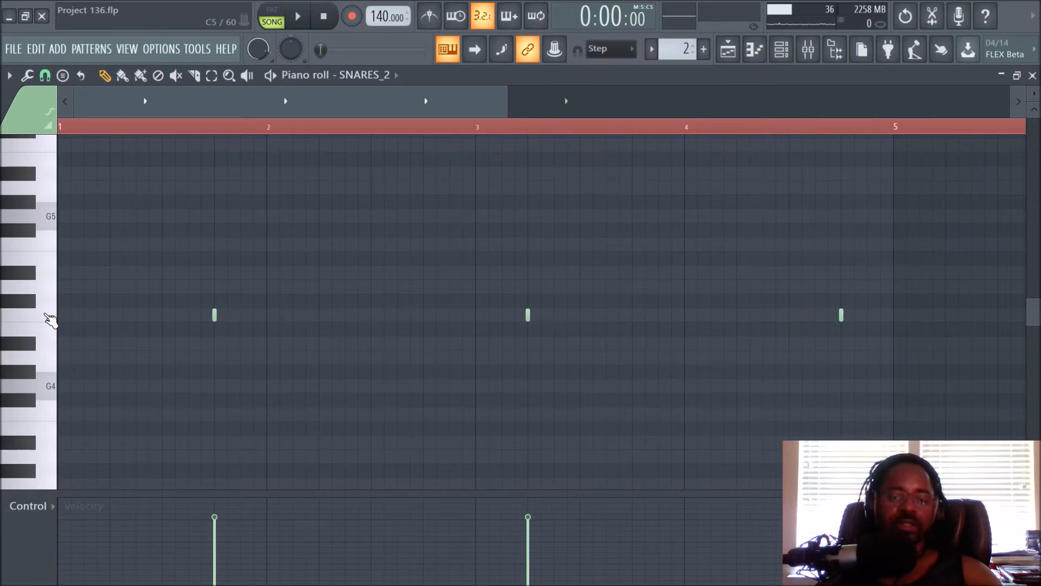
# Return to the playlist and open the Trophies #2 notes of Pattern 8 in the piano roll.
pyautogui.click(733, 64)
pyautogui.scroll(-3, 534, 290)
pyautogui.doubleClick(518, 454)
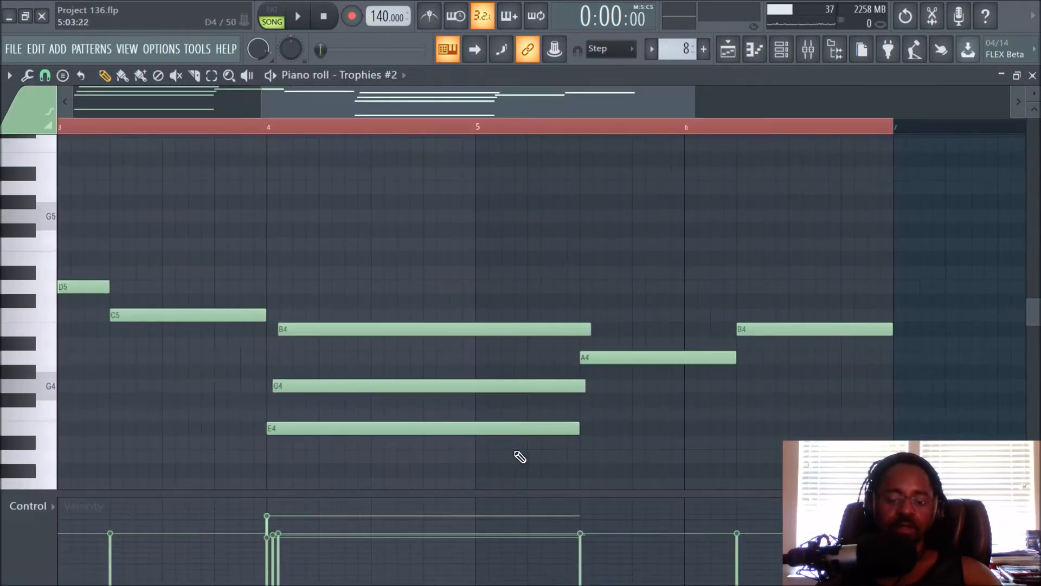
# Audition C5 on the piano roll keyboard, and count down one semitone at a time from C6 through B5 and A#5 to A5.
pyautogui.click(37, 288)
pyautogui.click(47, 318)
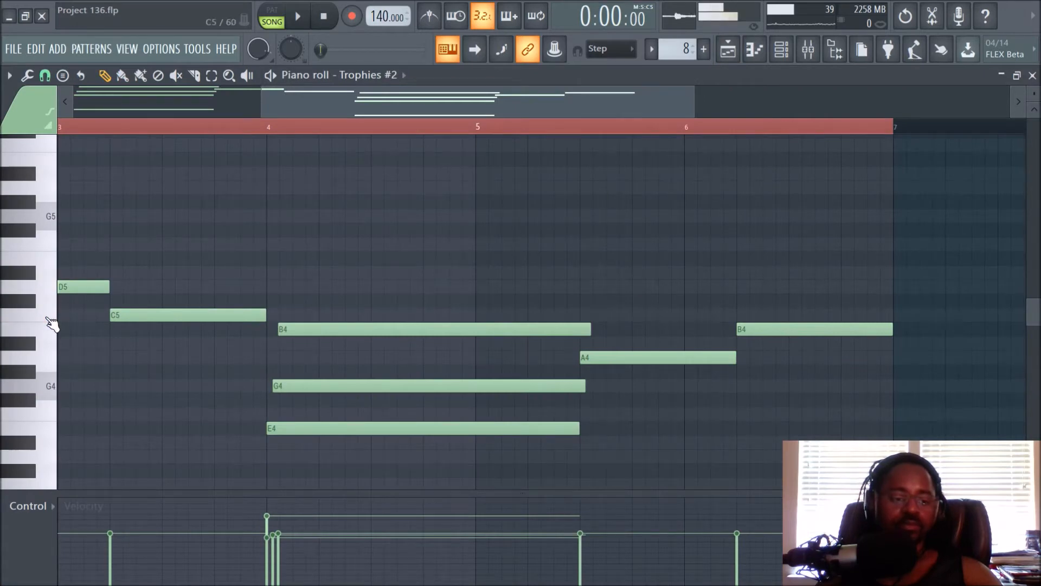
pyautogui.scroll(5, 205, 228)
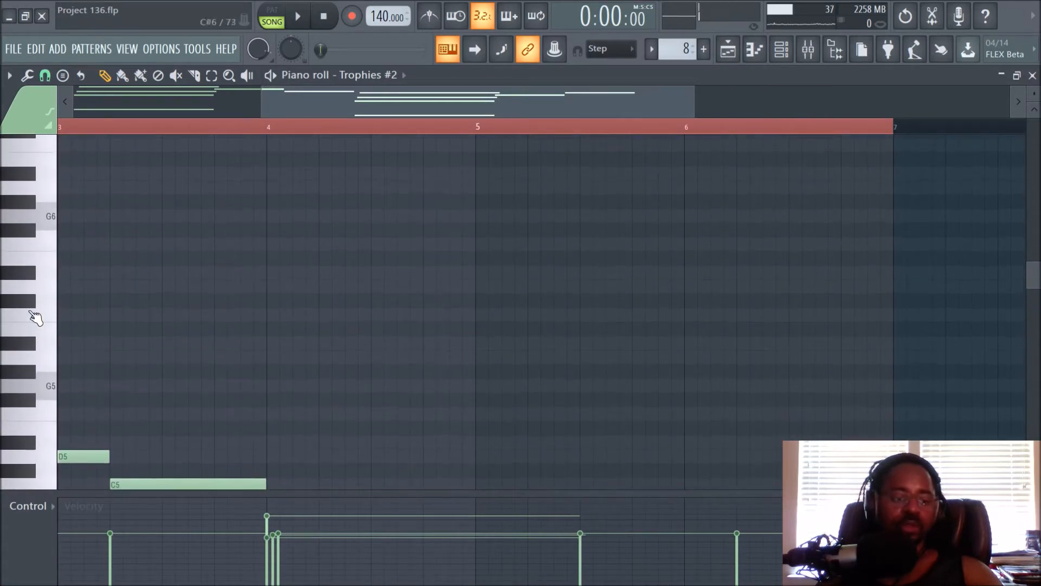
pyautogui.click(48, 320)
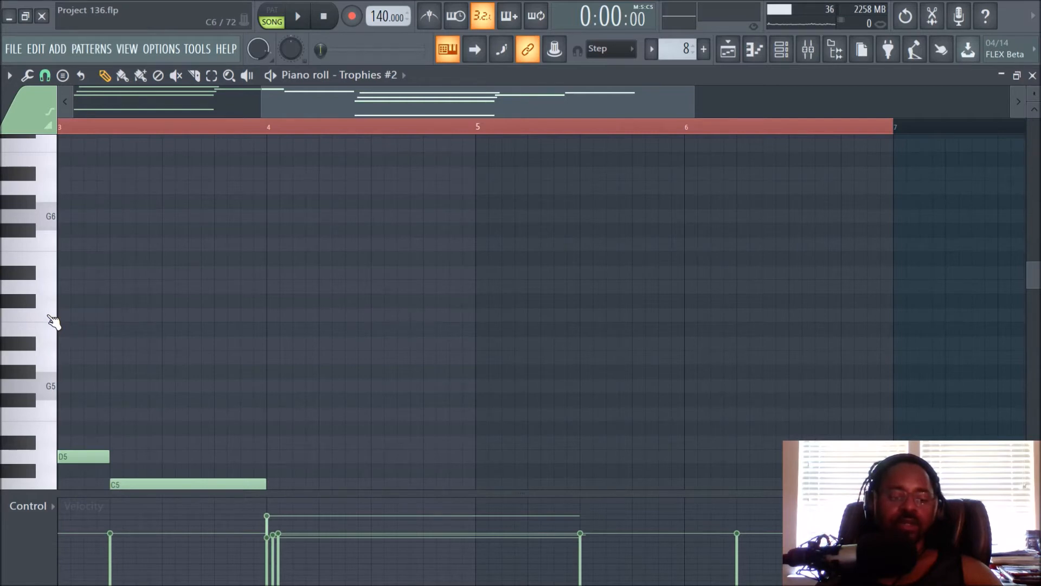
pyautogui.click(48, 316)
pyautogui.click(51, 335)
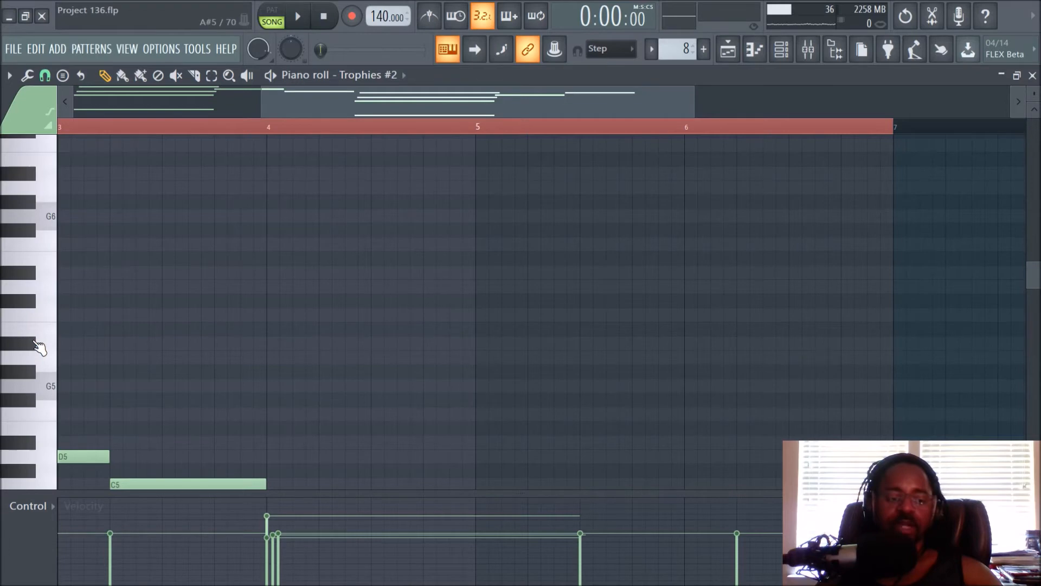
pyautogui.click(35, 343)
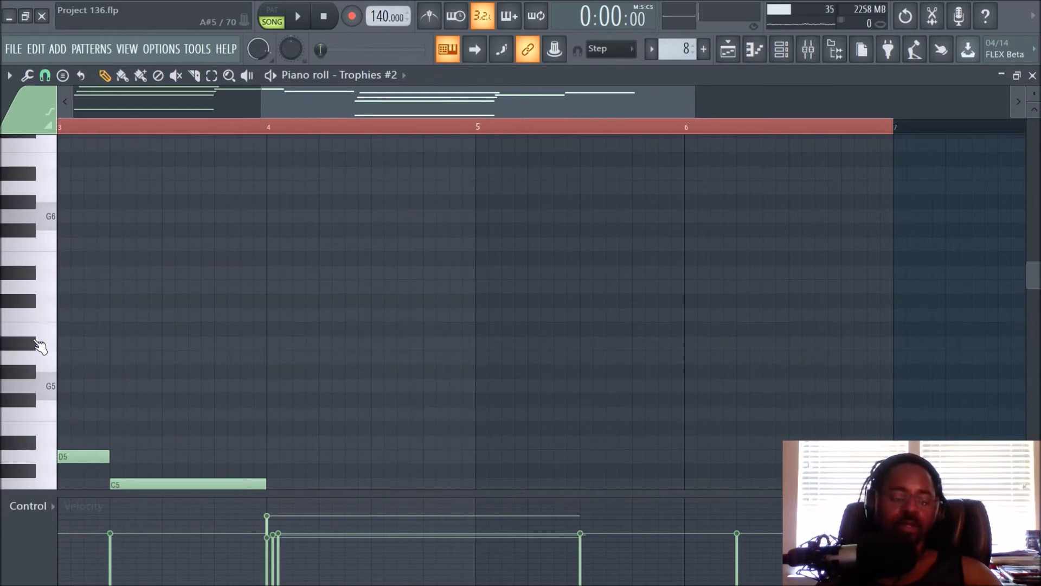
pyautogui.click(46, 359)
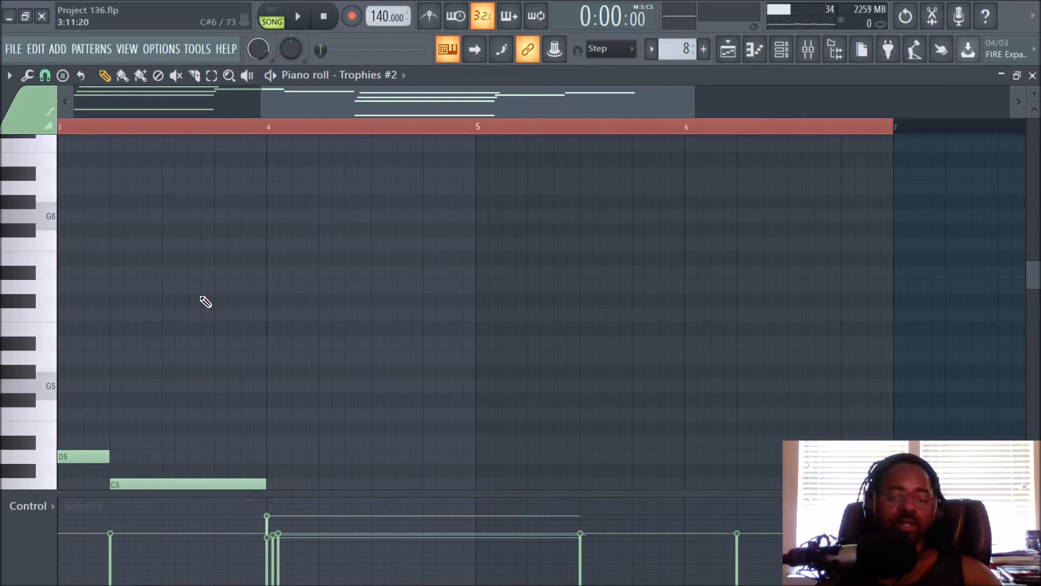
# Audition one more key on the piano roll keyboard and return to the SYNTH PADS clips in the playlist.
pyautogui.click(52, 257)
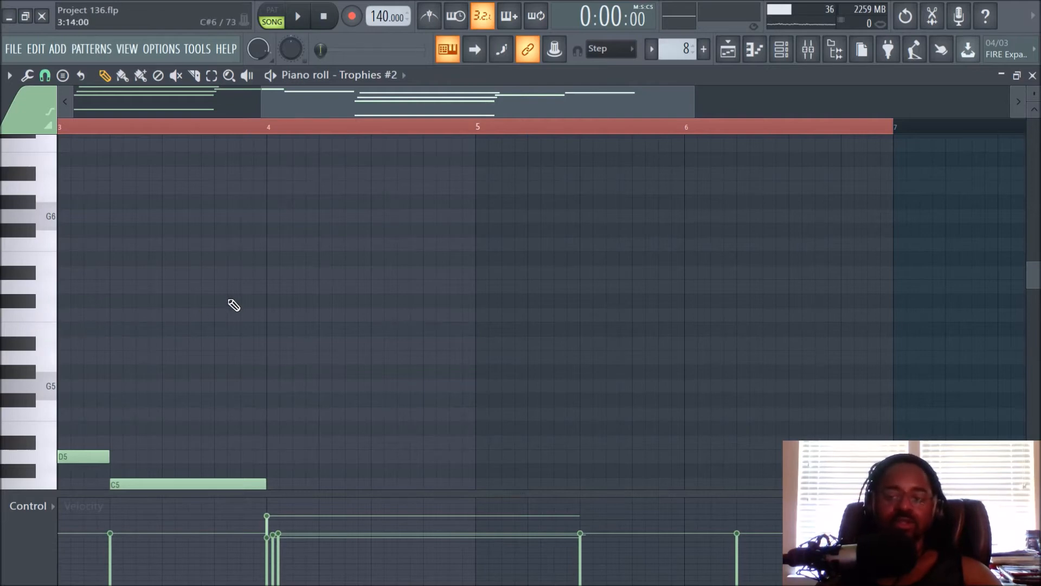
pyautogui.click(729, 56)
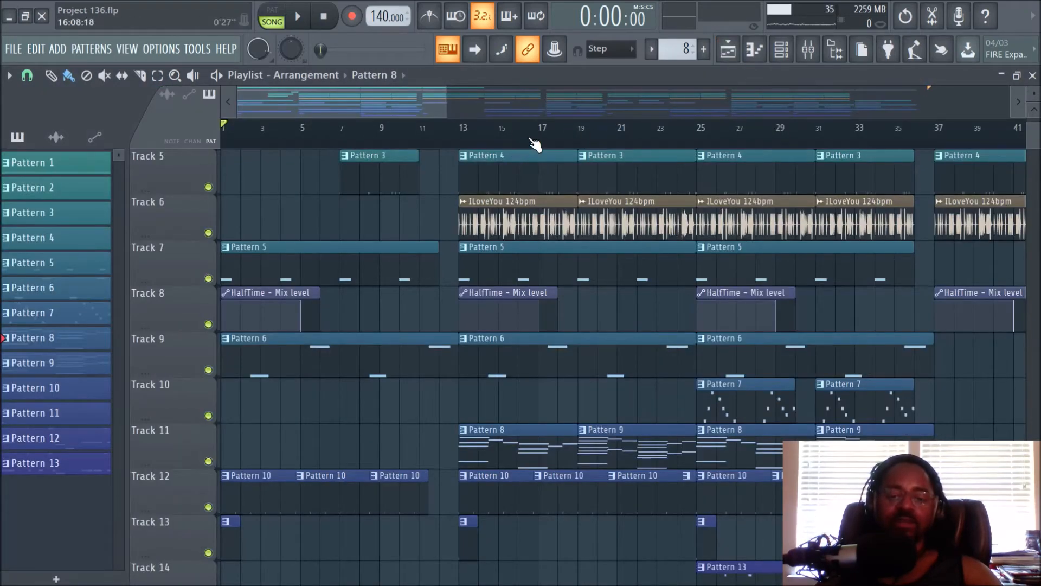
pyautogui.scroll(-2, 535, 144)
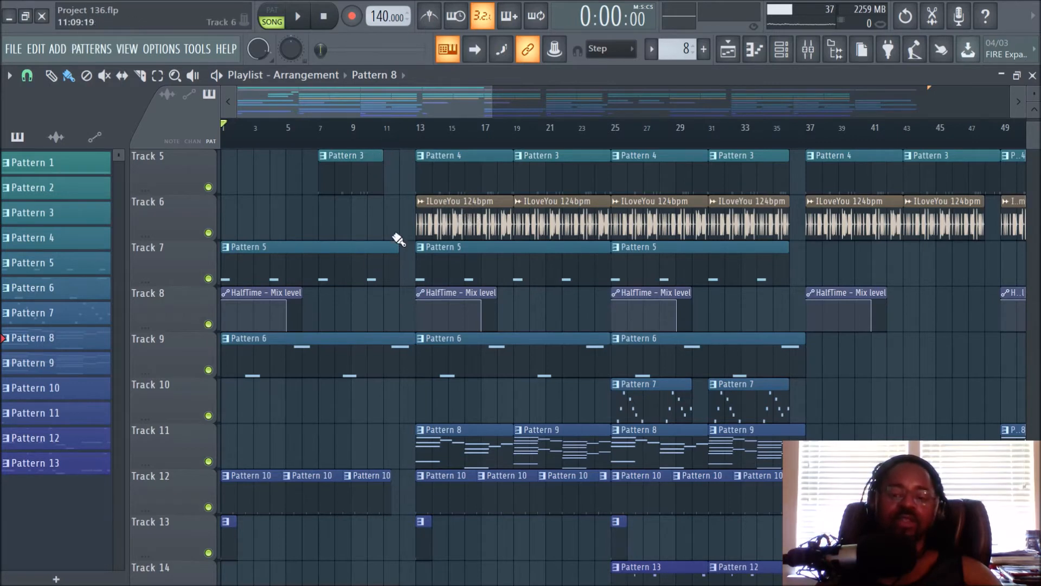
pyautogui.scroll(4, 389, 234)
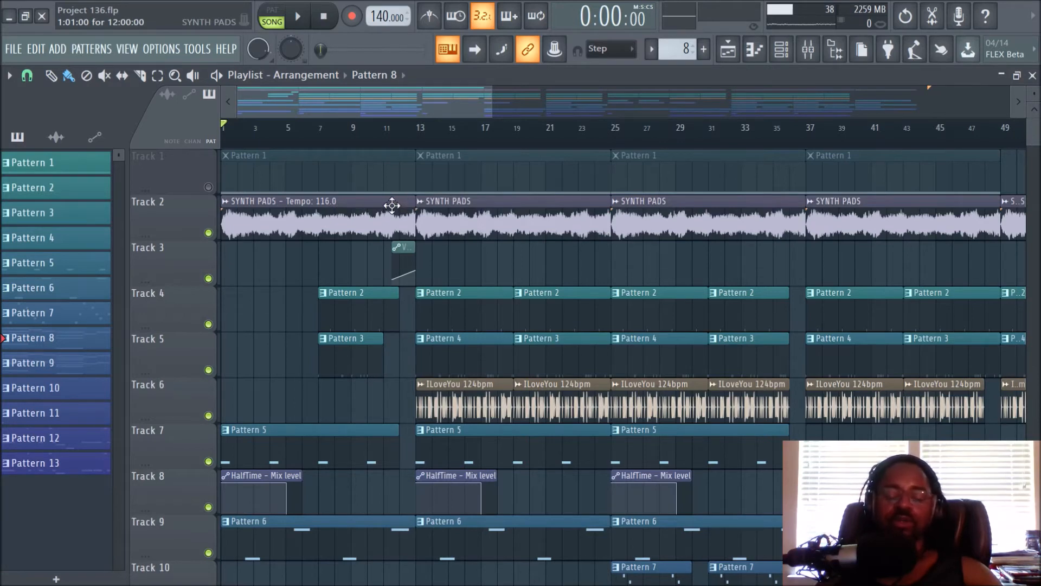
# Open the SYNTH PADS channel settings, examine the time-stretching pitch shift options without changing them, and return to the playlist.
pyautogui.click(782, 49)
pyautogui.click(241, 267)
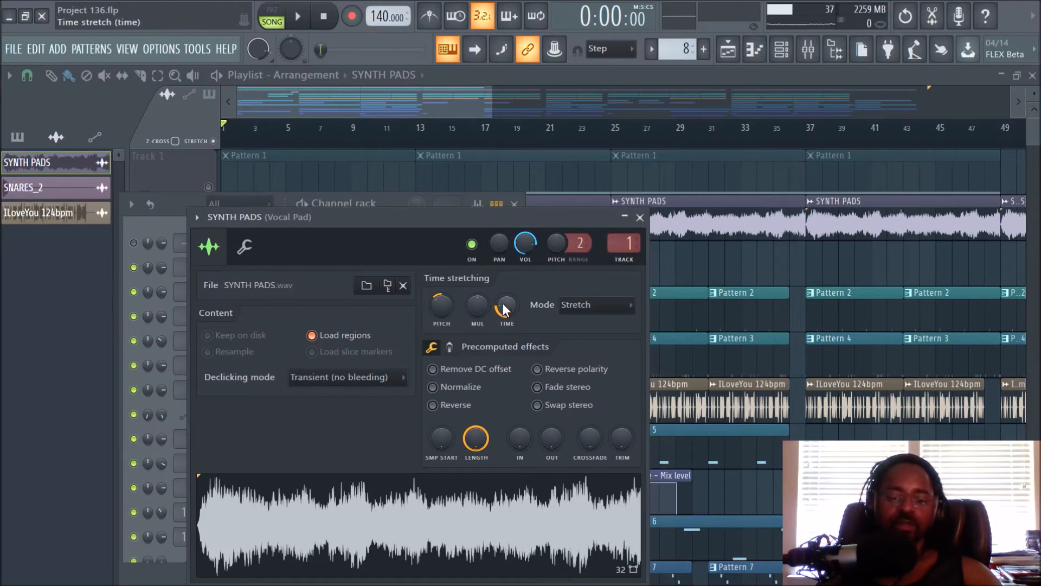
pyautogui.rightClick(441, 304)
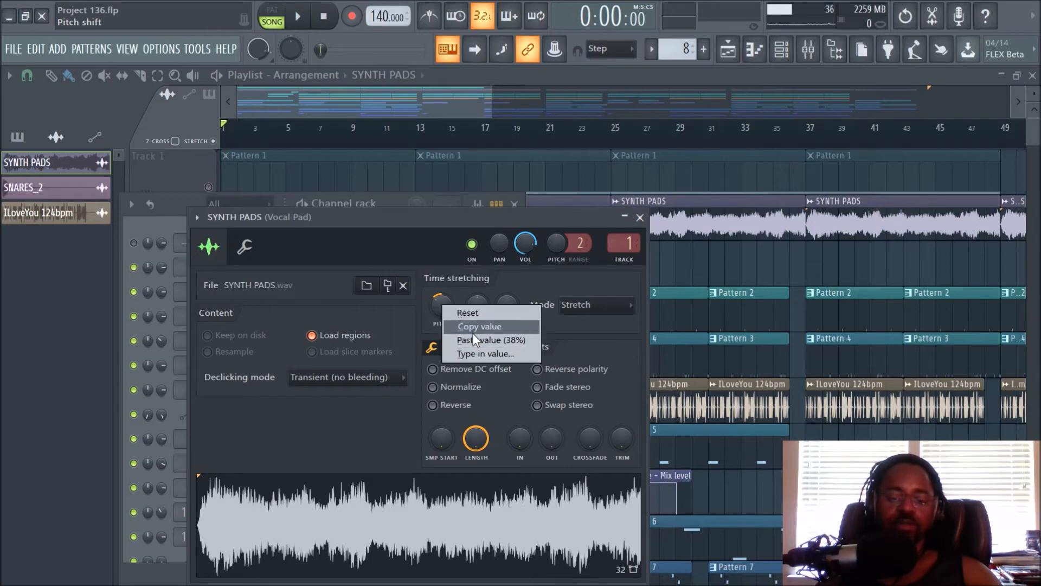
pyautogui.click(546, 275)
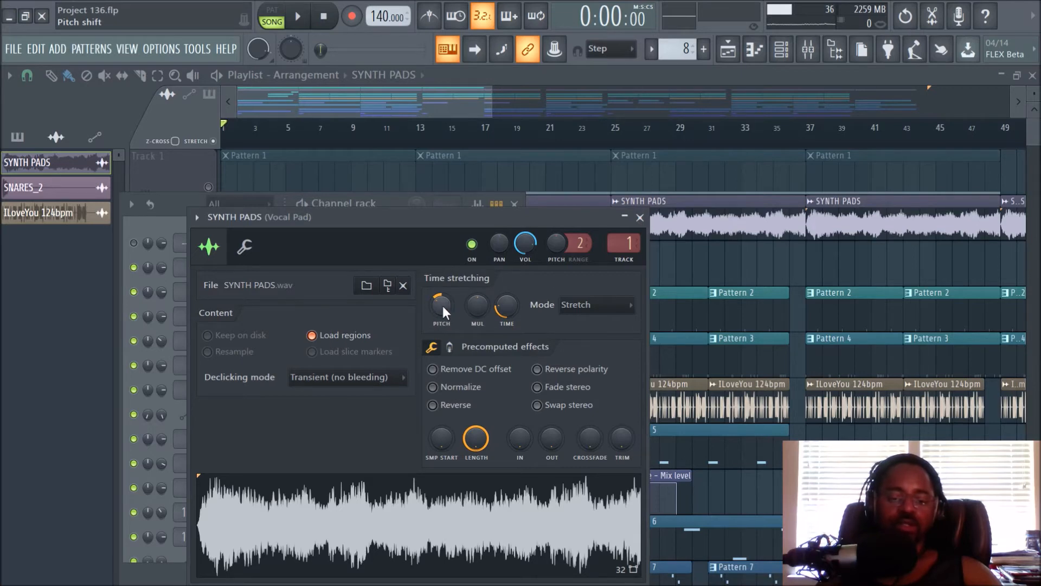
pyautogui.click(640, 217)
pyautogui.click(667, 262)
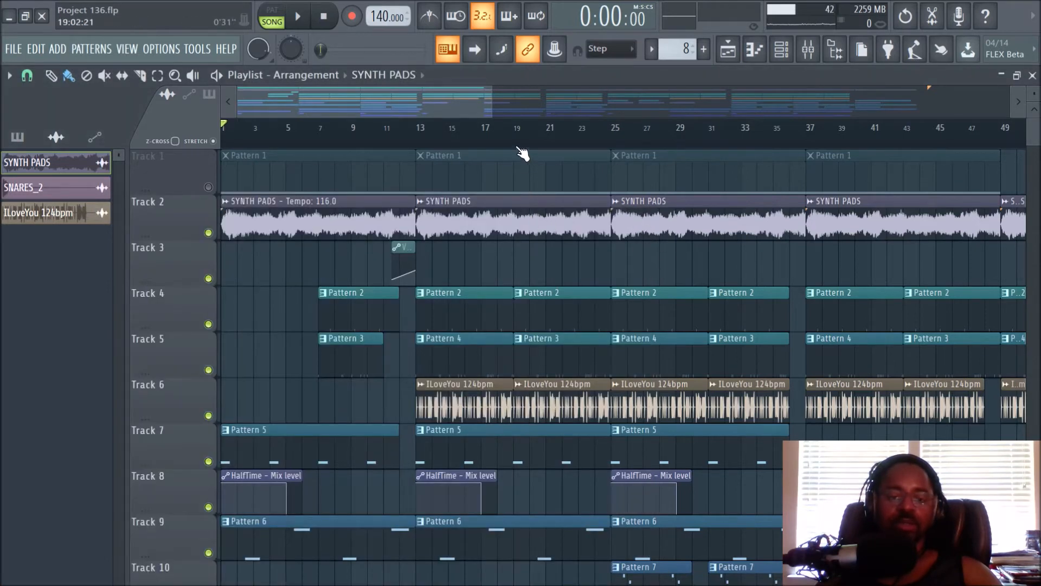
# Set the playback position to bar 13 and solo Track 2 with the SYNTH PADS clips.
pyautogui.scroll(-1, 523, 145)
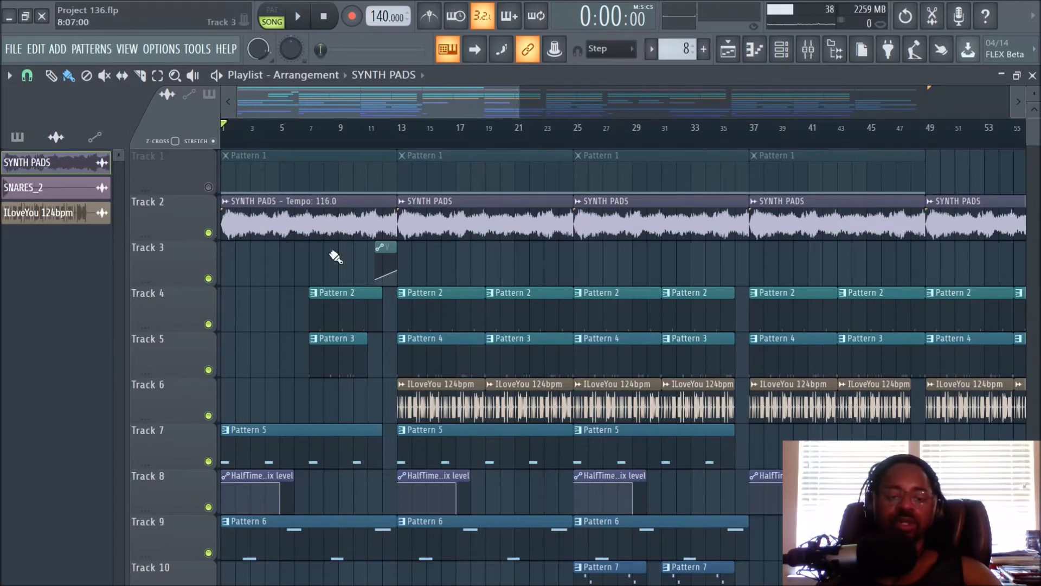
pyautogui.scroll(-2, 554, 317)
pyautogui.scroll(2, 554, 317)
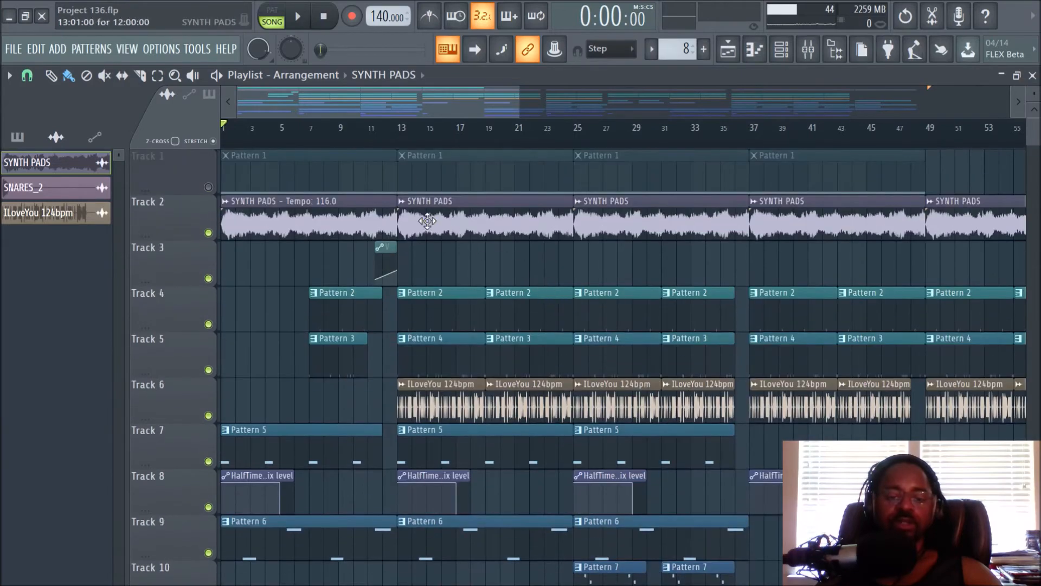
pyautogui.click(399, 143)
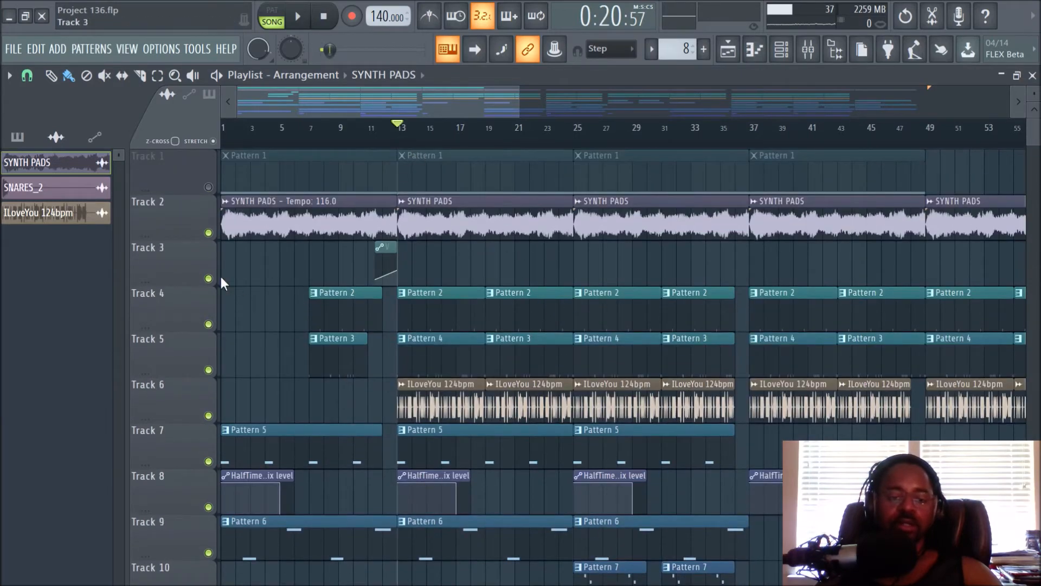
pyautogui.rightClick(208, 233)
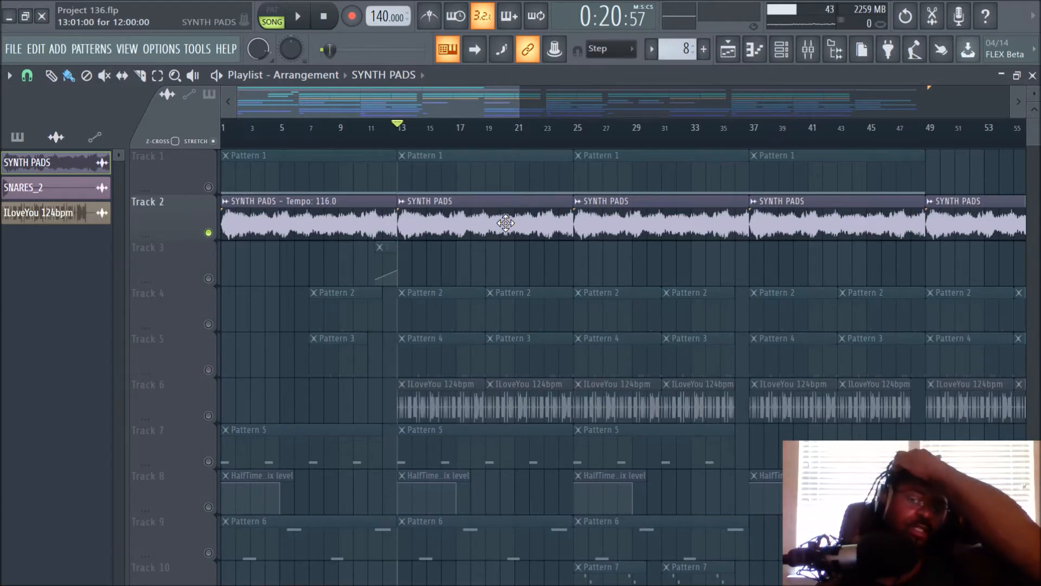
# Examine the Fruity parametric EQ 2 on the Vocal Pad mixer track, and play the soloed SYNTH PADS from bar 13.
pyautogui.click(811, 53)
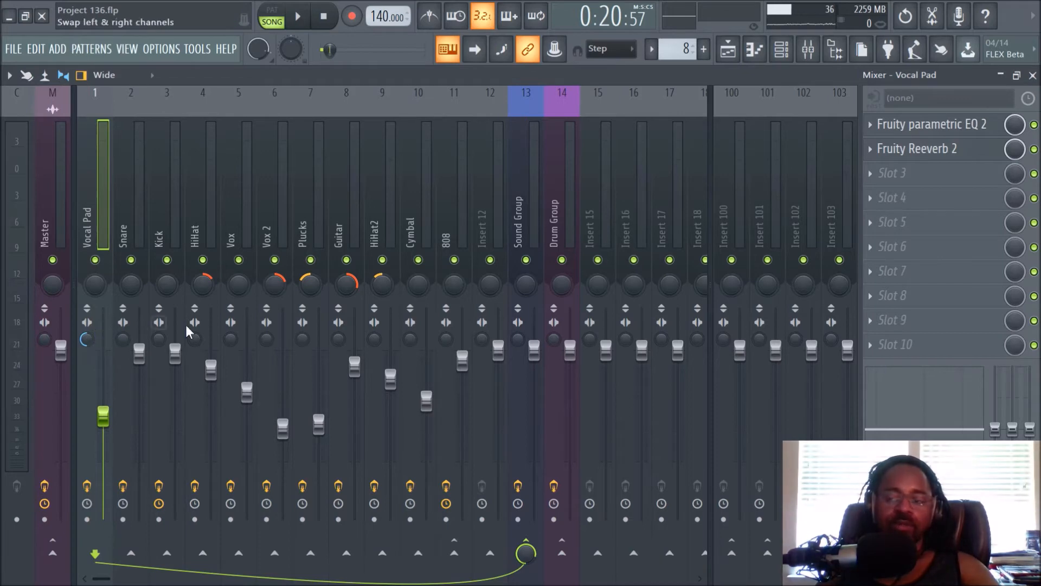
pyautogui.click(895, 125)
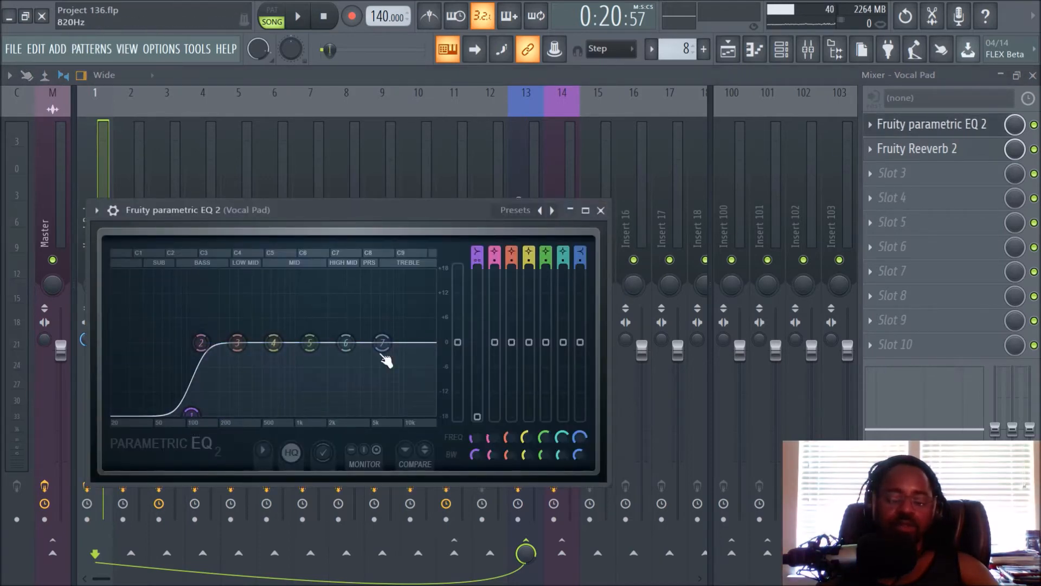
pyautogui.click(600, 211)
pyautogui.click(728, 50)
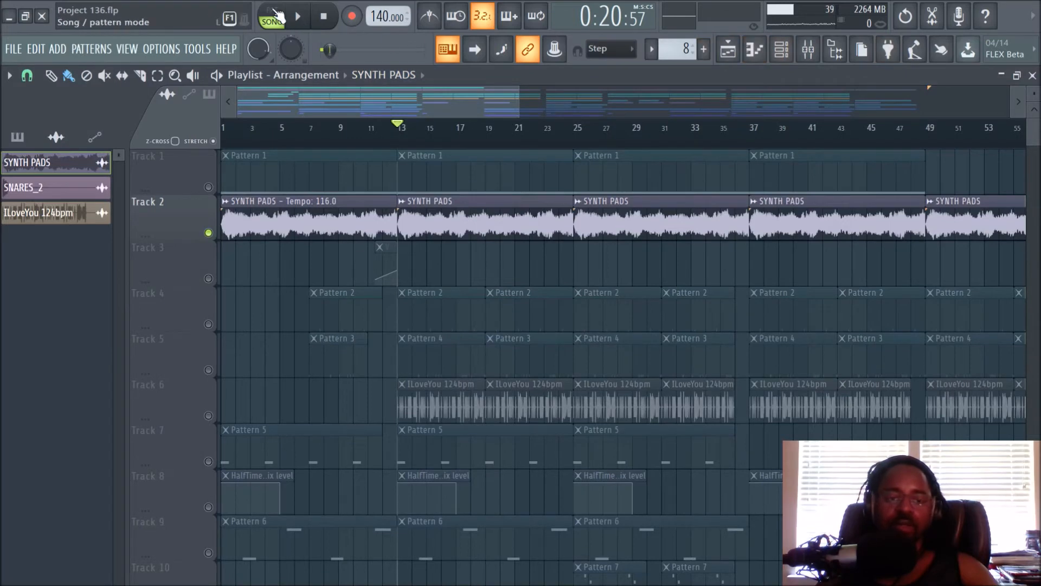
pyautogui.click(298, 17)
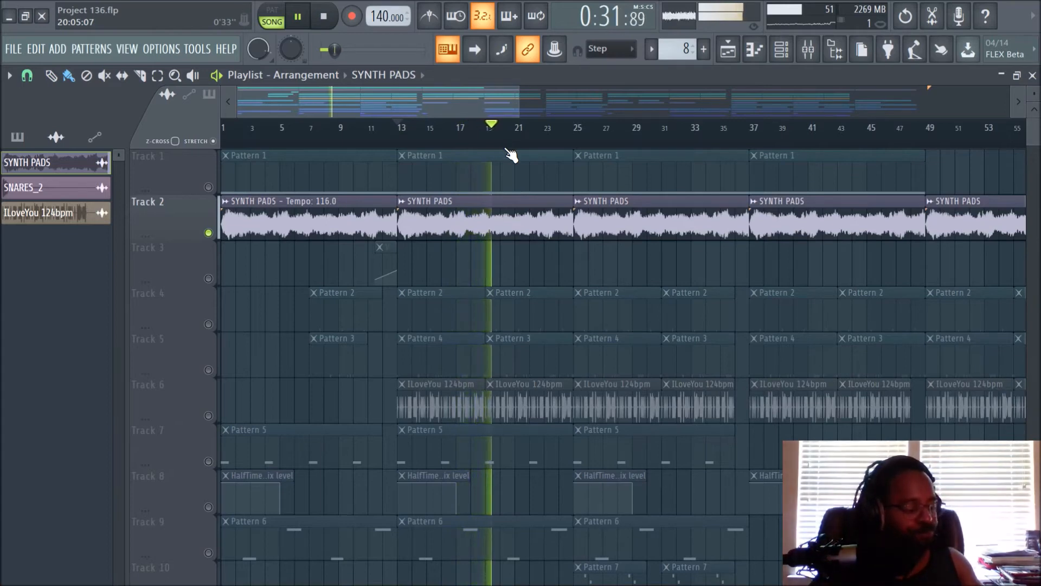
pyautogui.click(341, 22)
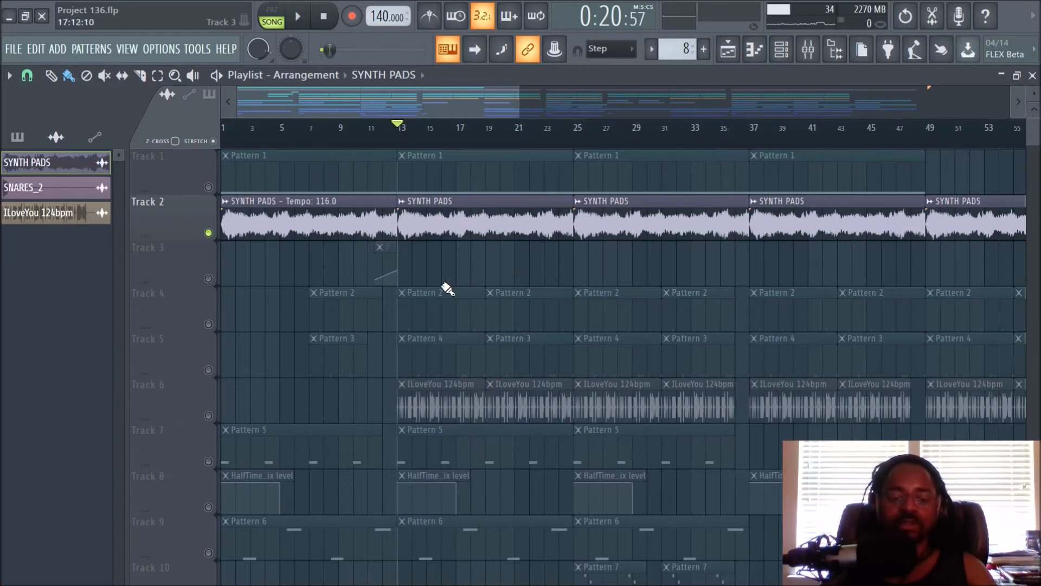
# Unmute Track 4 with the Pattern 2 clips and play it together with SYNTH PADS from bar 13.
pyautogui.click(209, 324)
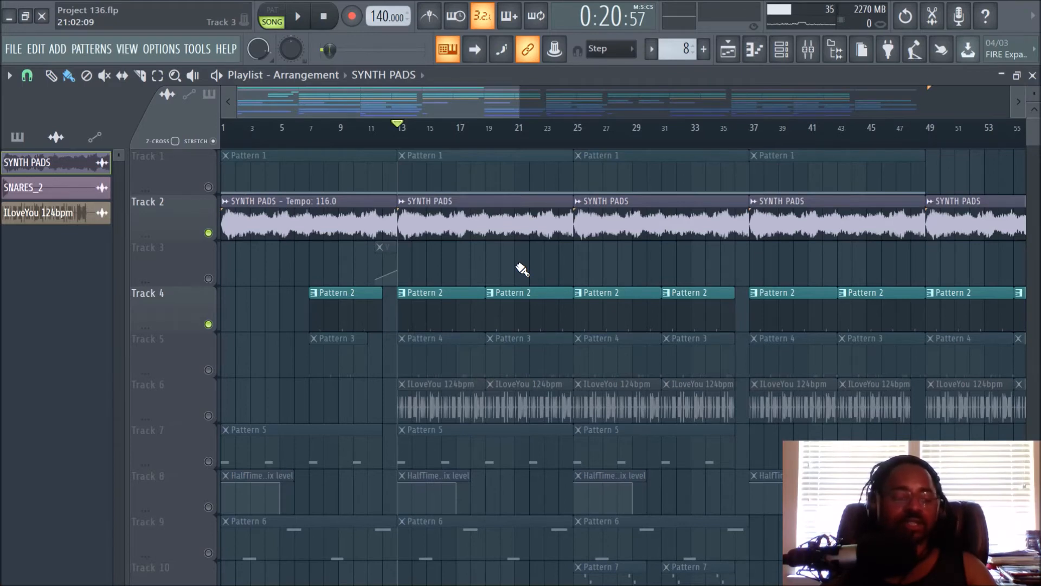
pyautogui.click(302, 18)
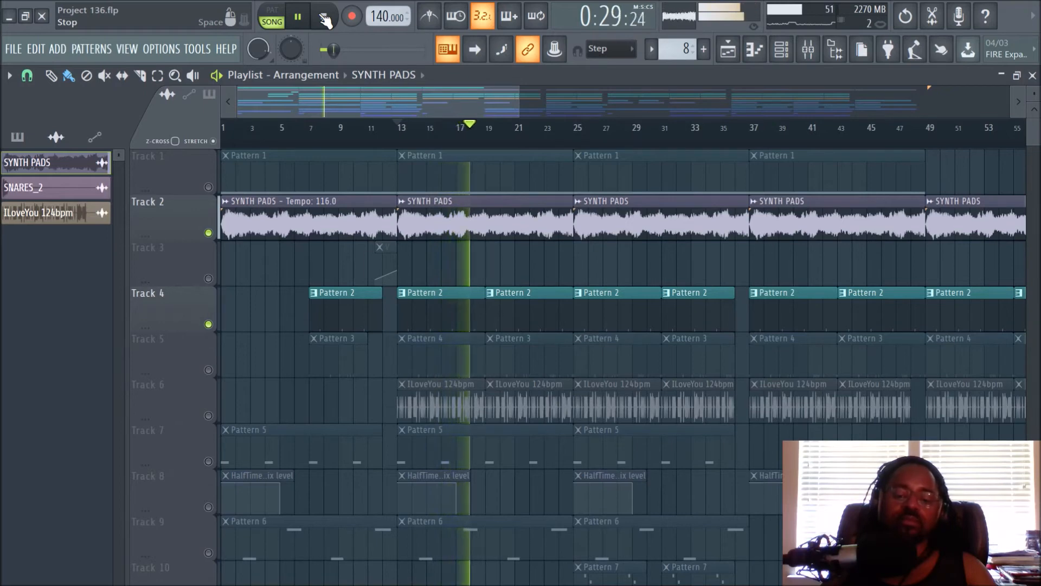
pyautogui.click(324, 18)
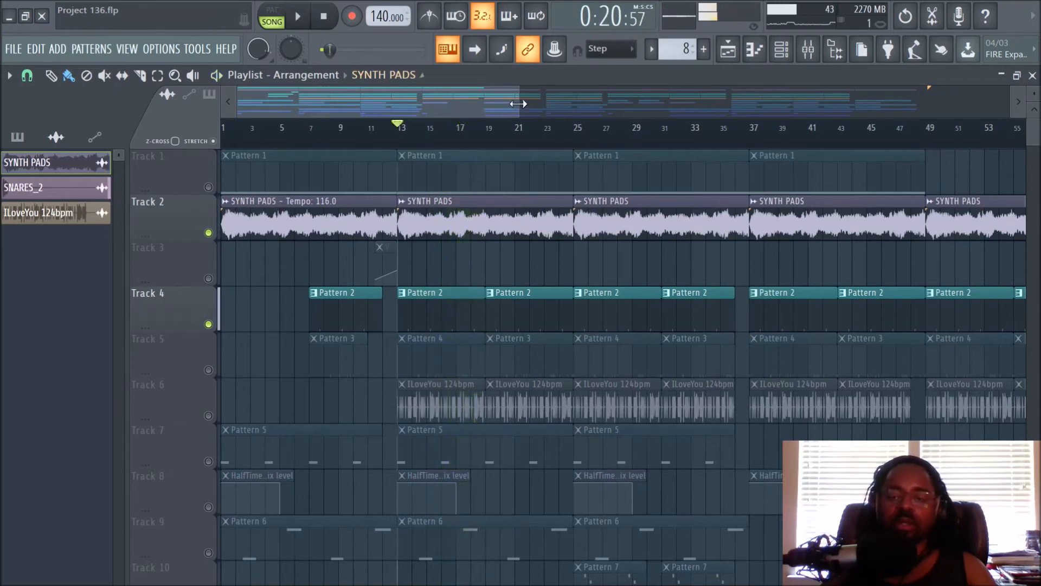
# Examine the Fruity parametric EQ 2 curve on the Snare mixer track and return to the playlist.
pyautogui.click(806, 54)
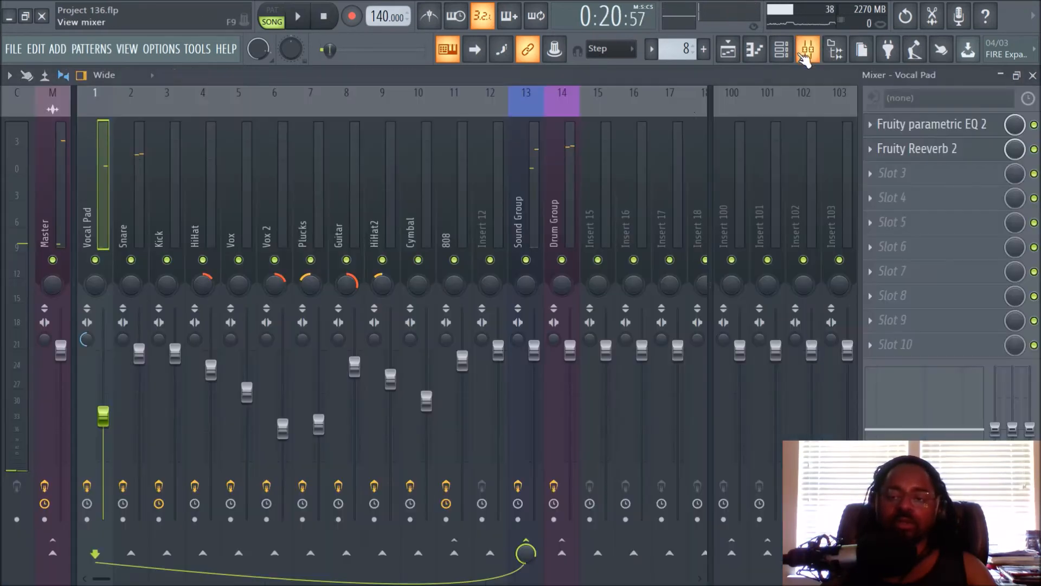
pyautogui.click(132, 218)
pyautogui.click(968, 131)
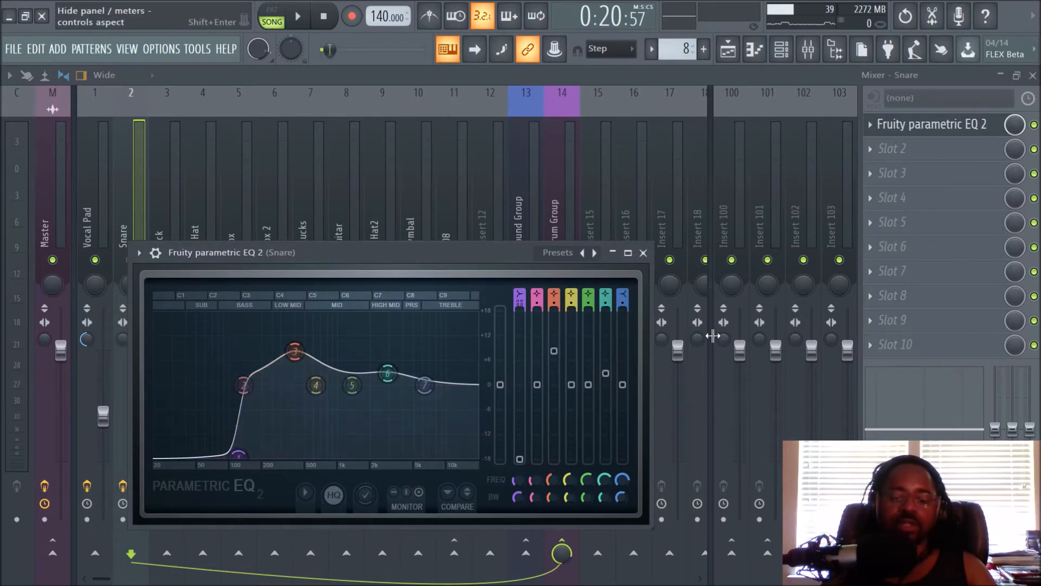
pyautogui.click(643, 253)
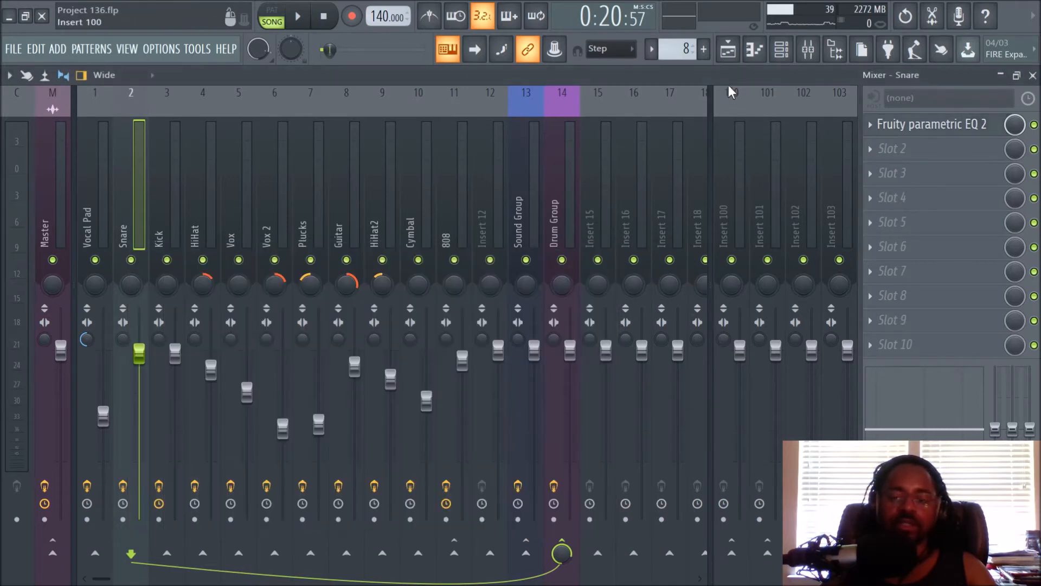
pyautogui.click(729, 50)
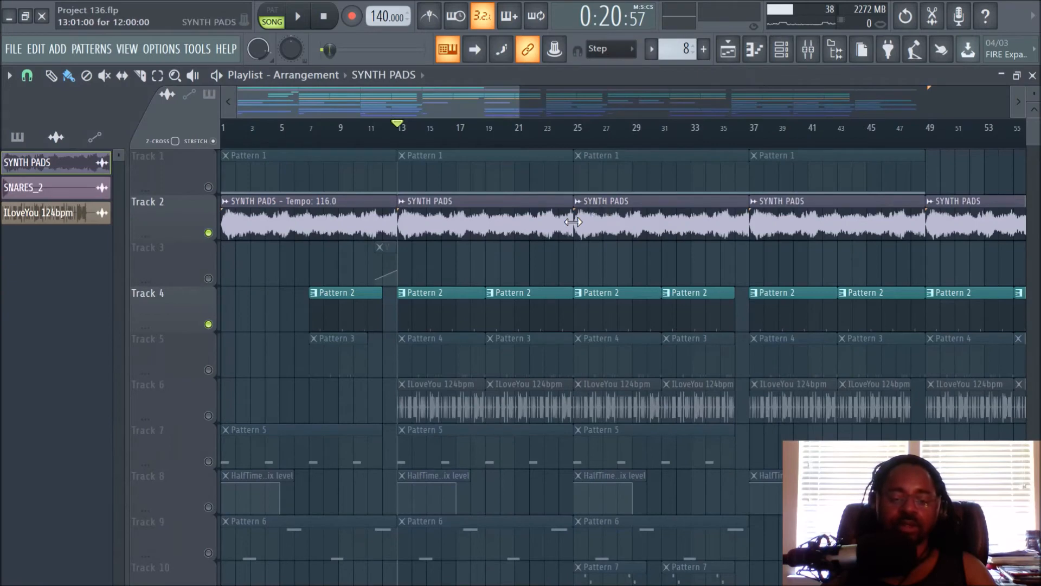
pyautogui.click(810, 50)
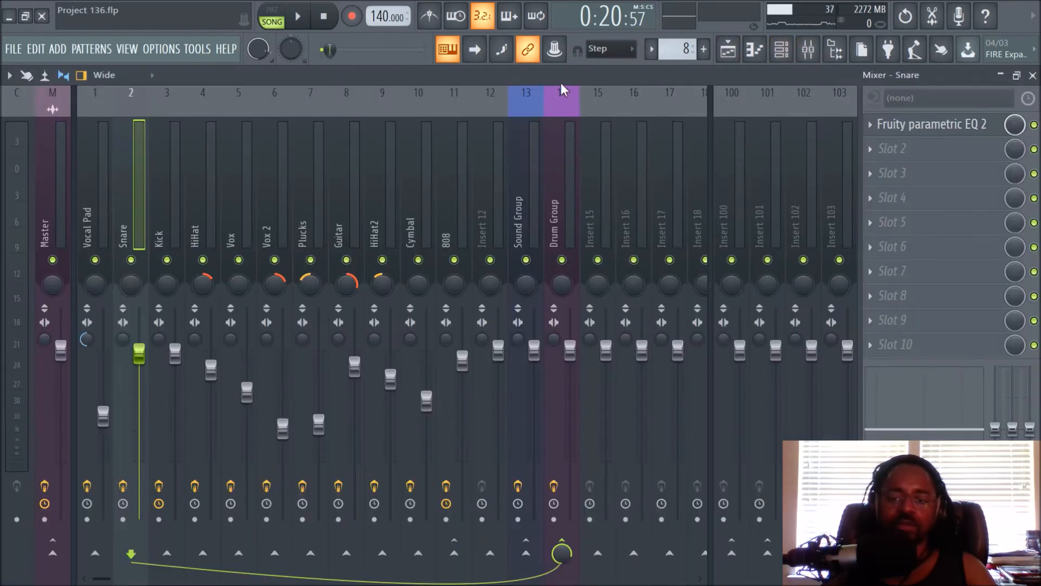
pyautogui.click(728, 55)
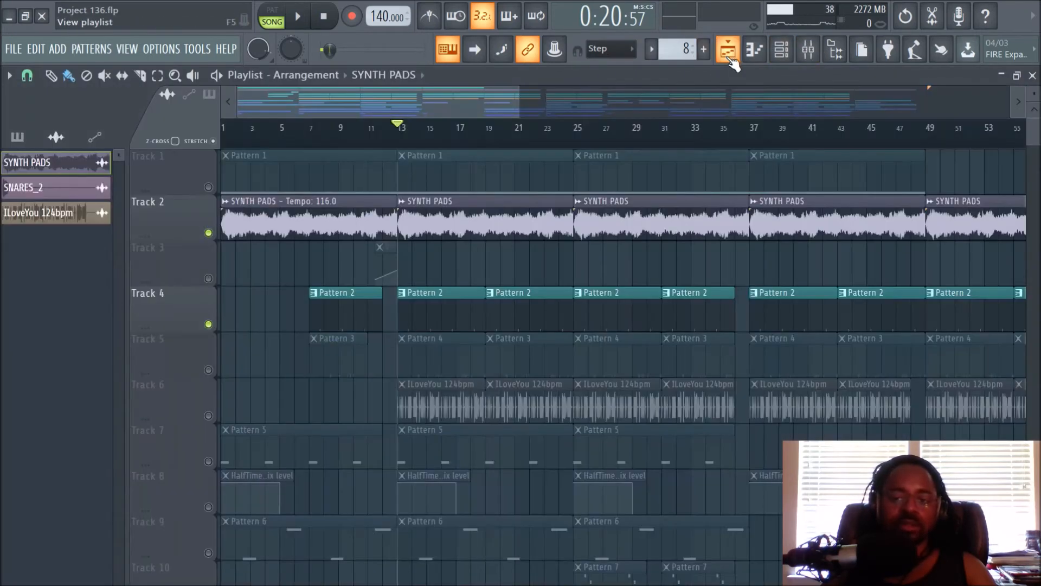
# Unmute Track 5 with the Pattern 3 and Pattern 4 clips and play the active tracks from bar 13.
pyautogui.click(208, 370)
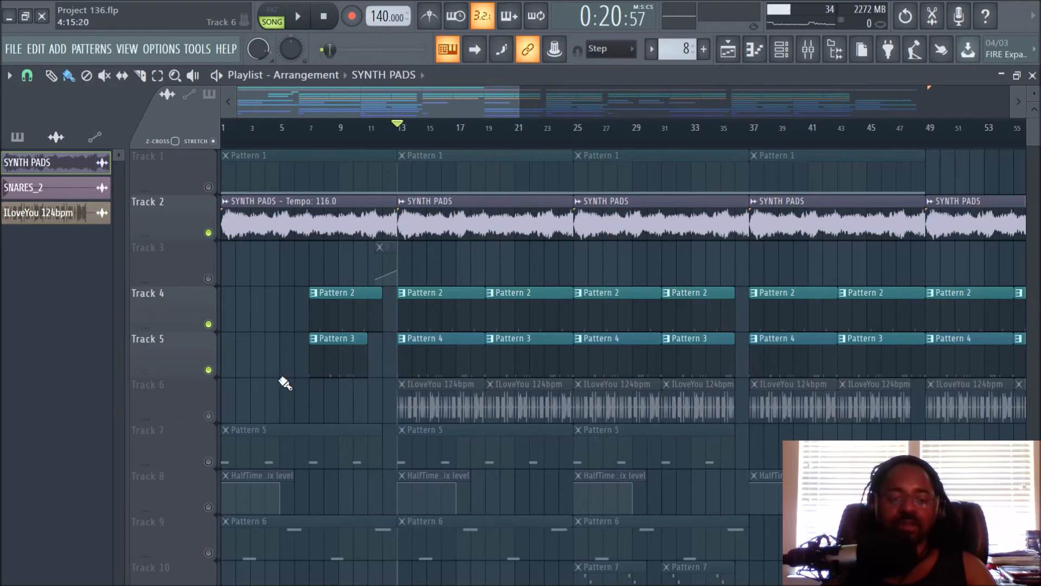
pyautogui.click(297, 17)
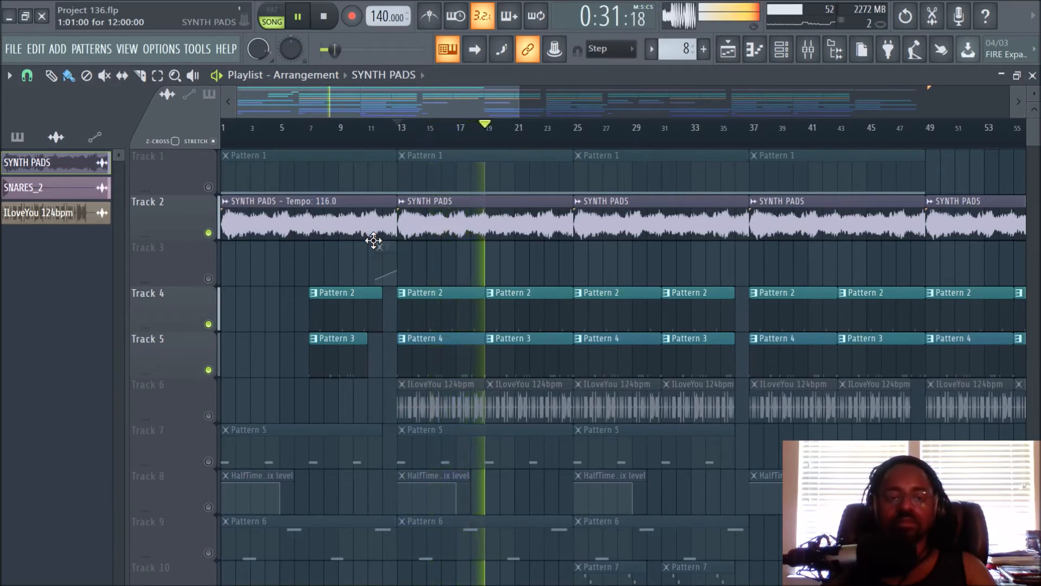
pyautogui.click(332, 25)
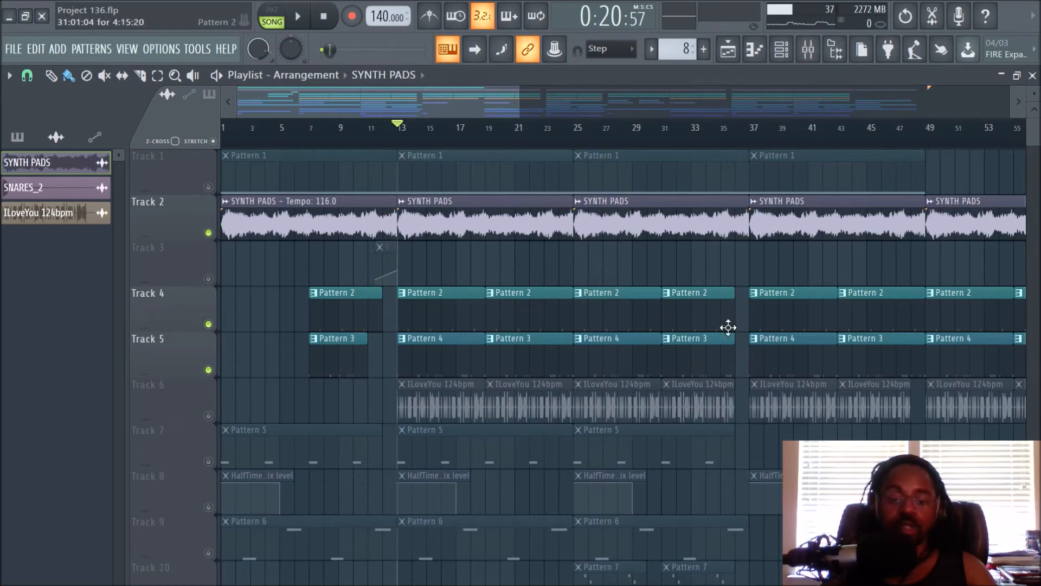
# Unmute Track 6 with the ILoveYou 124bpm clips and play a short passage from bar 13.
pyautogui.click(208, 417)
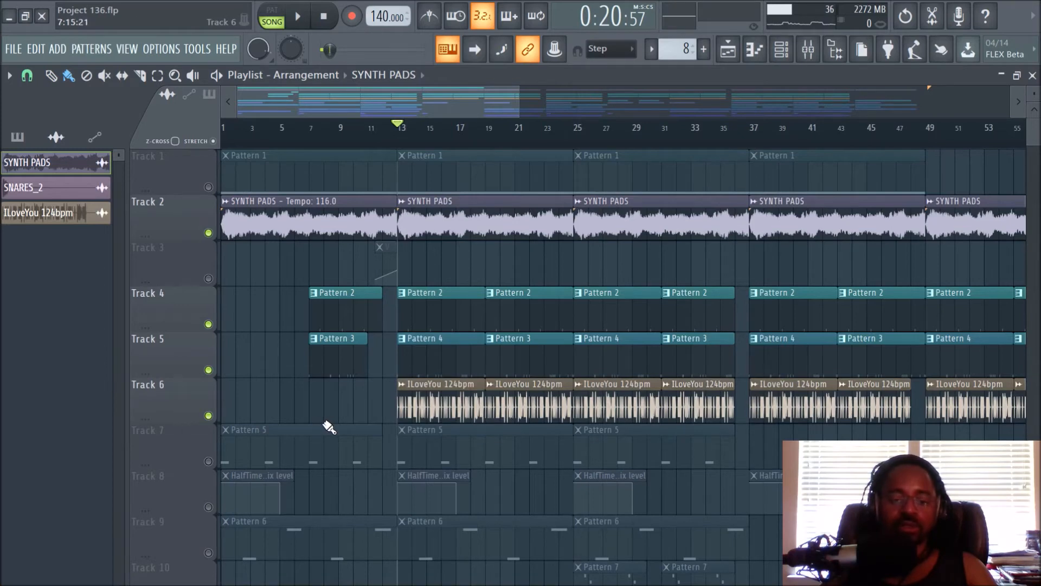
pyautogui.click(298, 17)
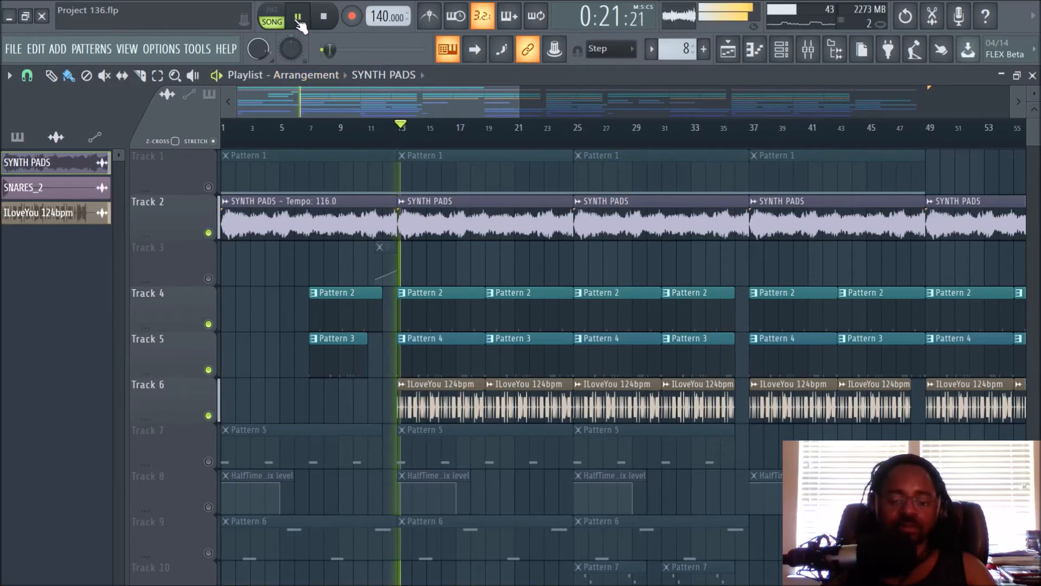
pyautogui.click(322, 20)
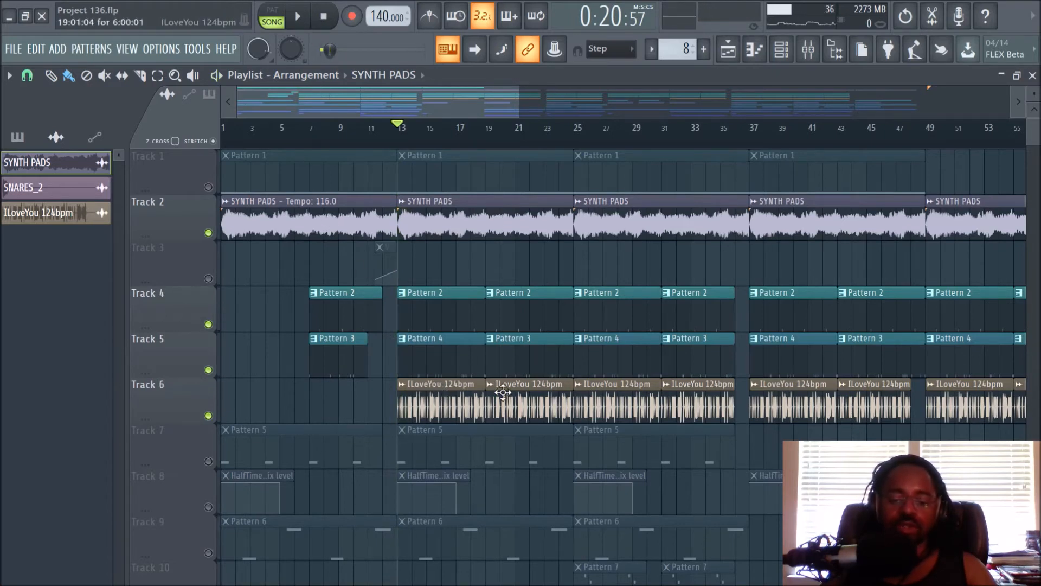
# Examine the Fruity parametric EQ 2 curve on the HiHat mixer track and close it.
pyautogui.click(808, 49)
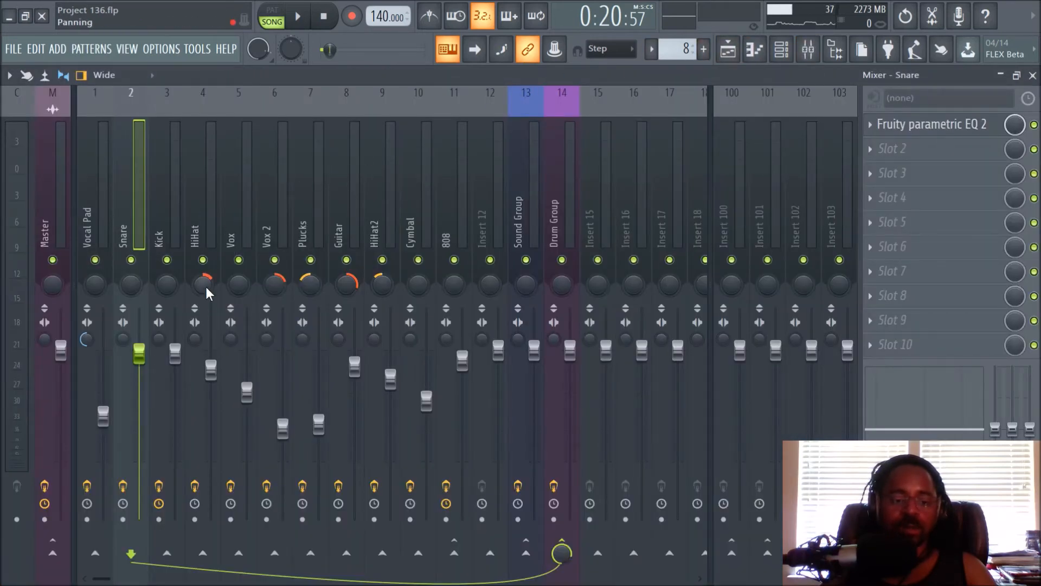
pyautogui.click(199, 209)
pyautogui.click(932, 124)
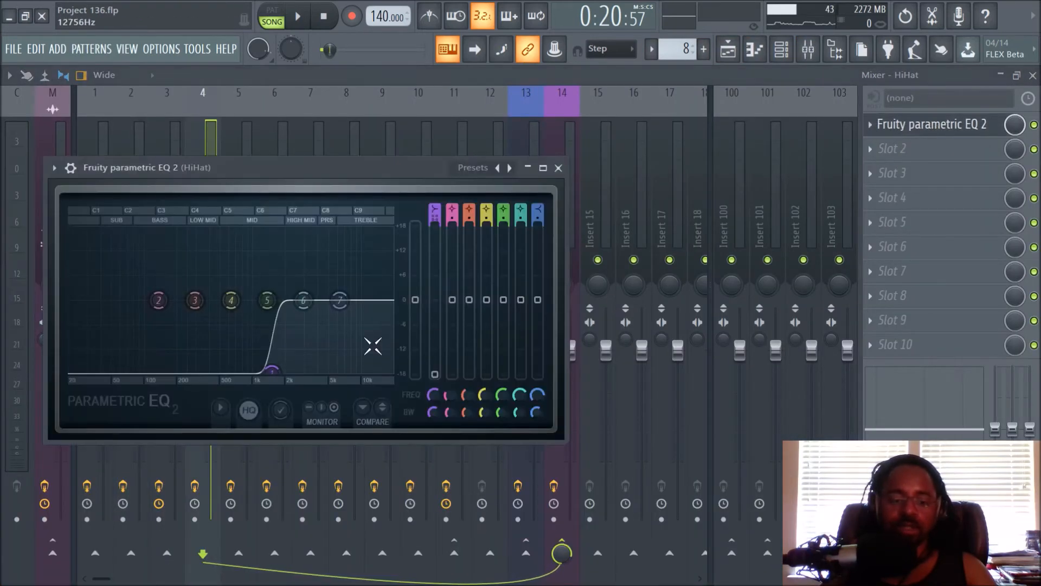
pyautogui.click(558, 168)
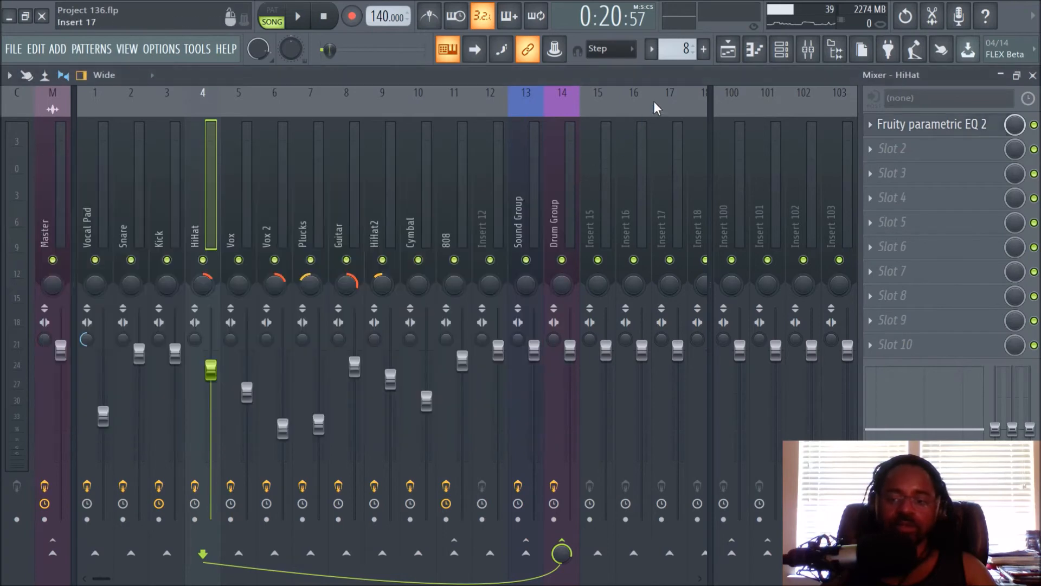
# Return to the playlist and play the active tracks from bar 13 with the ILoveYou 124bpm clips included.
pyautogui.click(728, 49)
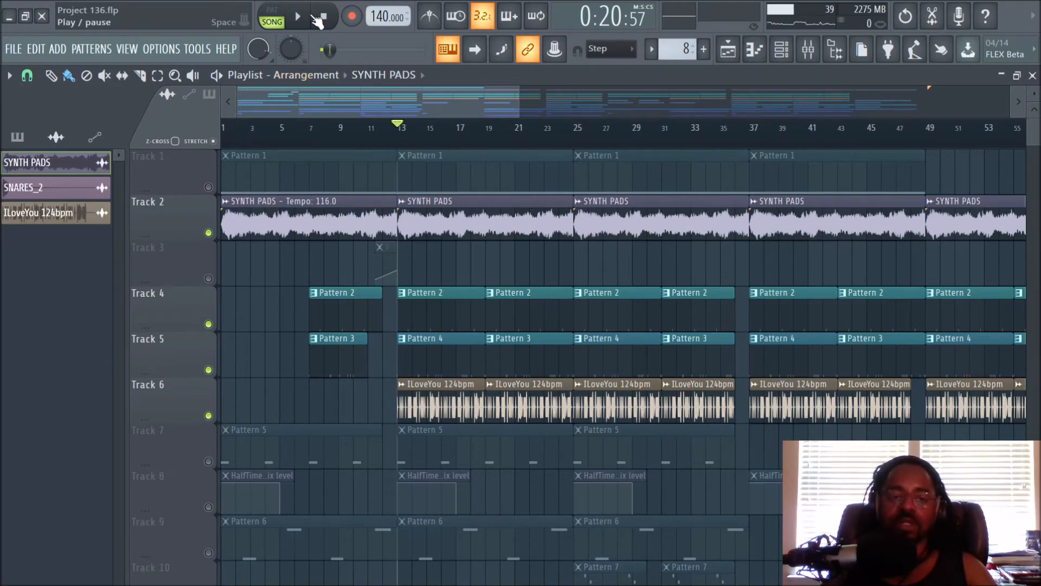
pyautogui.click(312, 18)
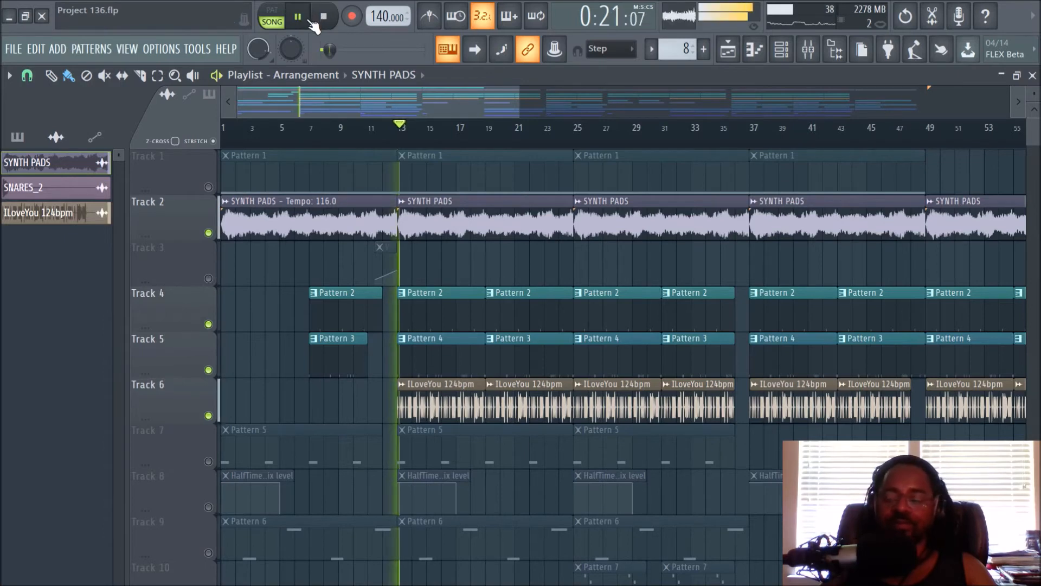
pyautogui.scroll(-2, 442, 262)
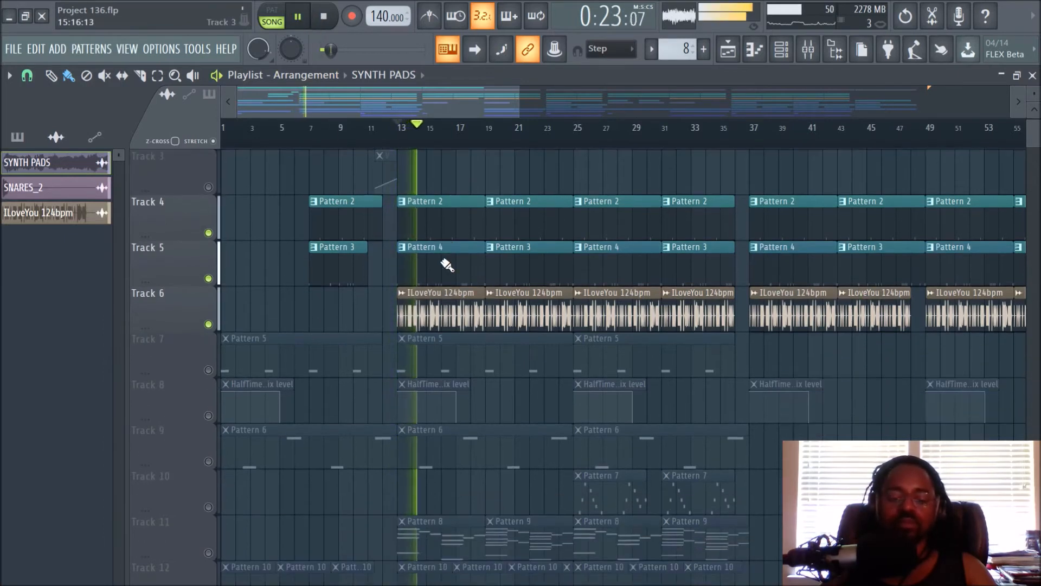
pyautogui.scroll(1, 447, 265)
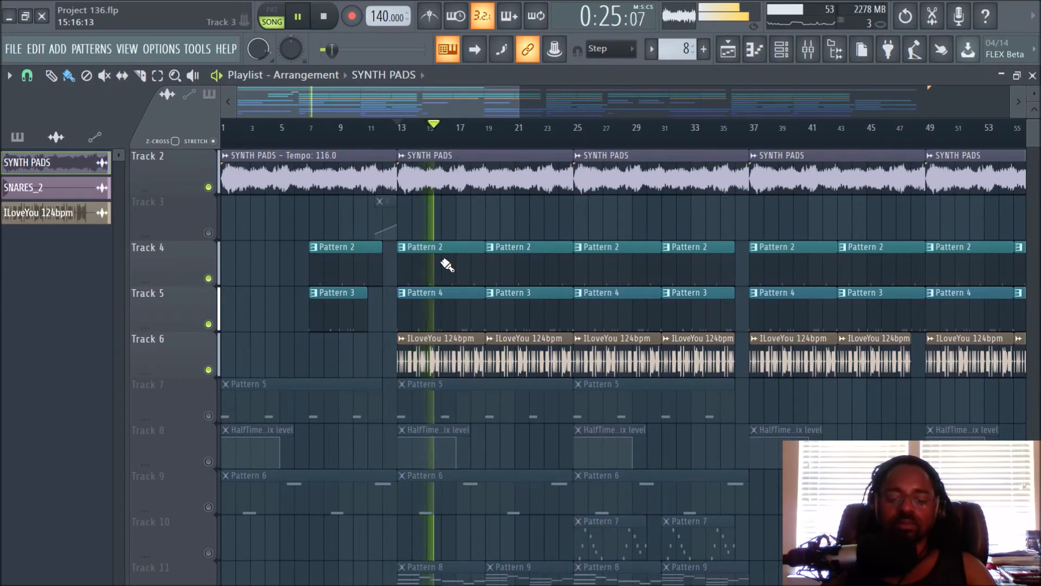
pyautogui.scroll(1, 447, 264)
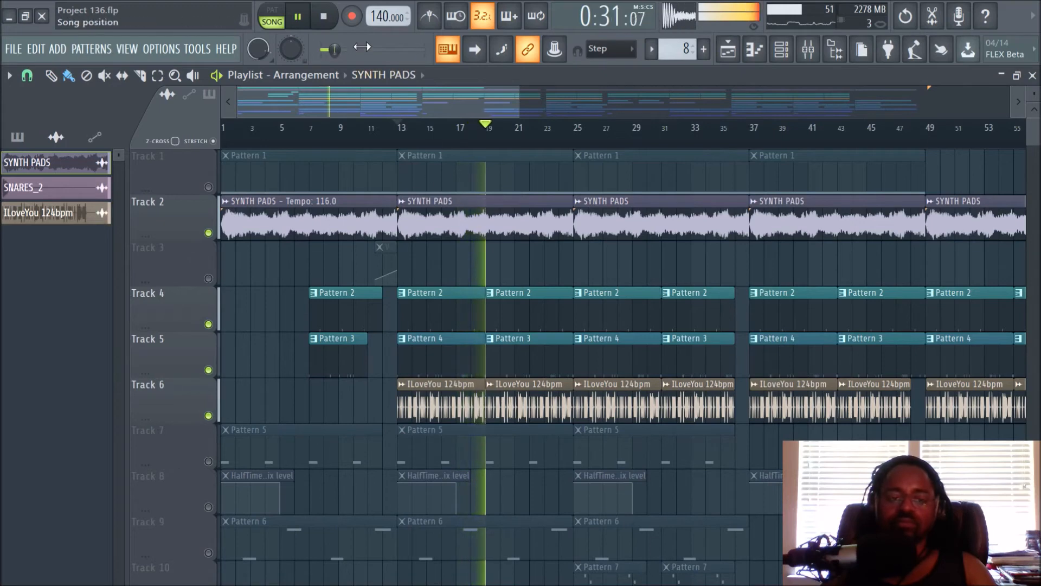
pyautogui.click(325, 18)
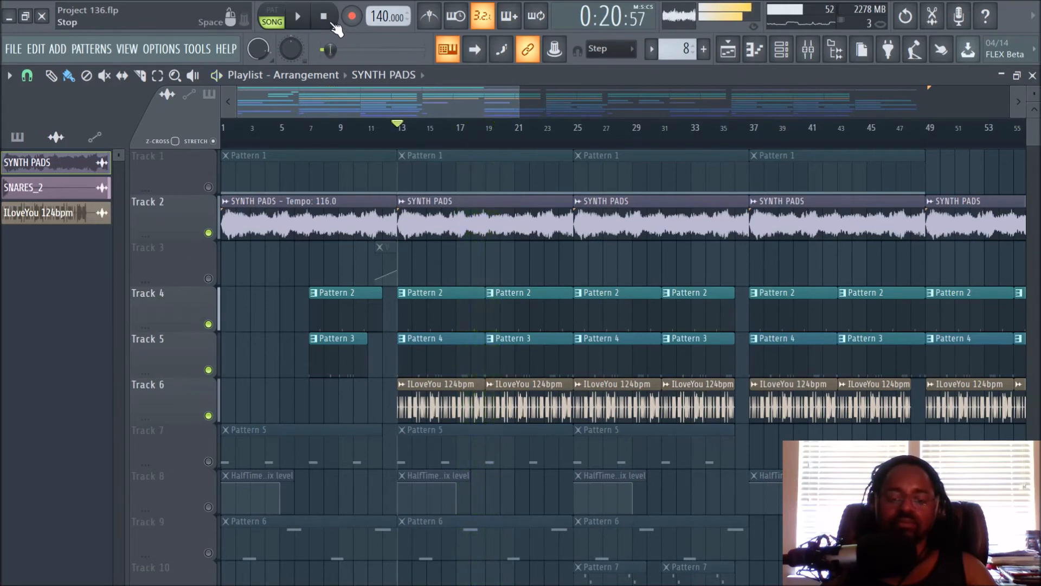
# Unmute Track 7 with the Pattern 5 clips and Track 8 with the HalfTime mix level automation, and play from bar 13.
pyautogui.scroll(-2, 369, 217)
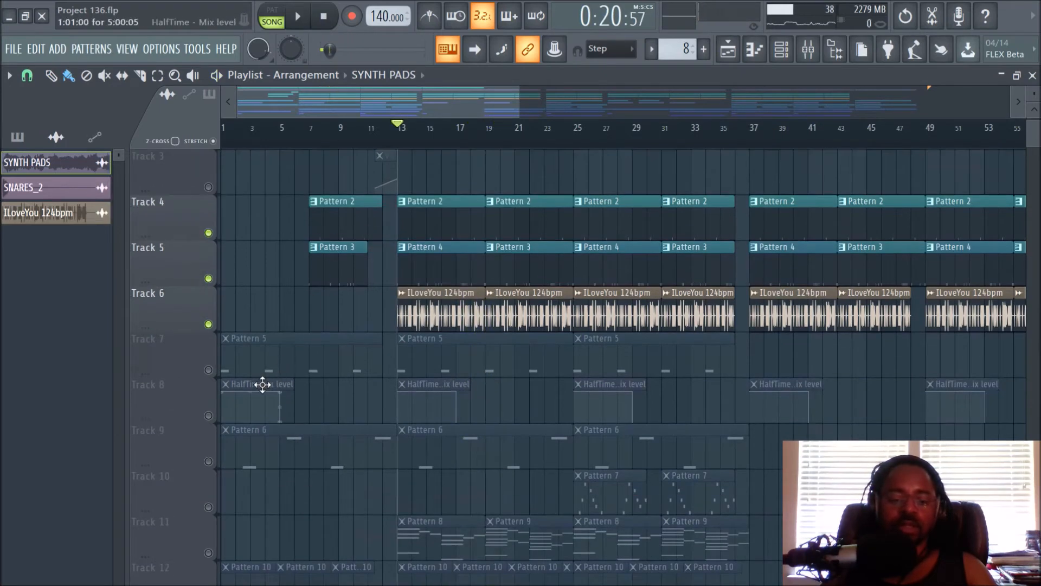
pyautogui.click(209, 370)
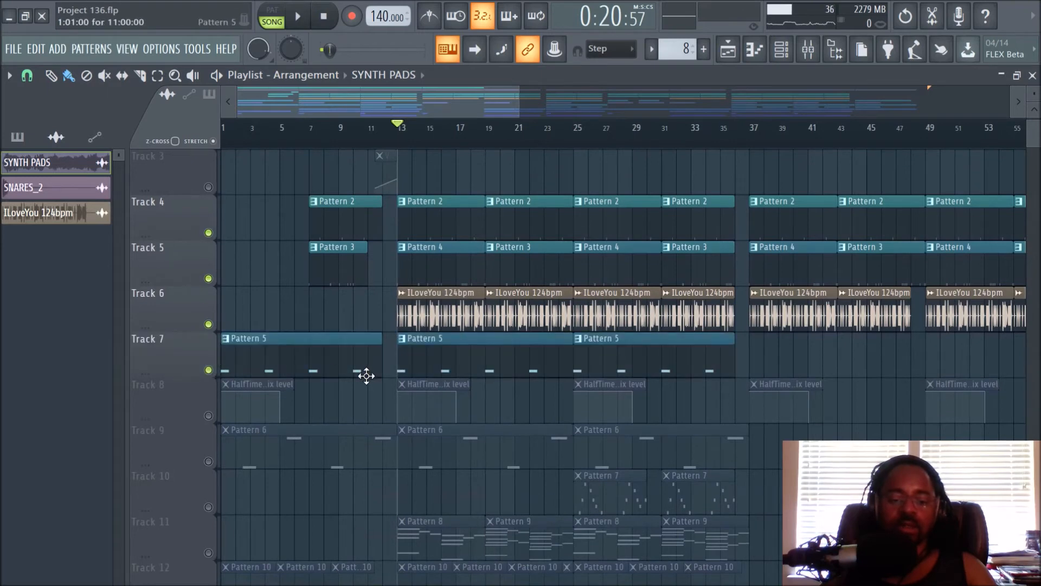
pyautogui.click(209, 417)
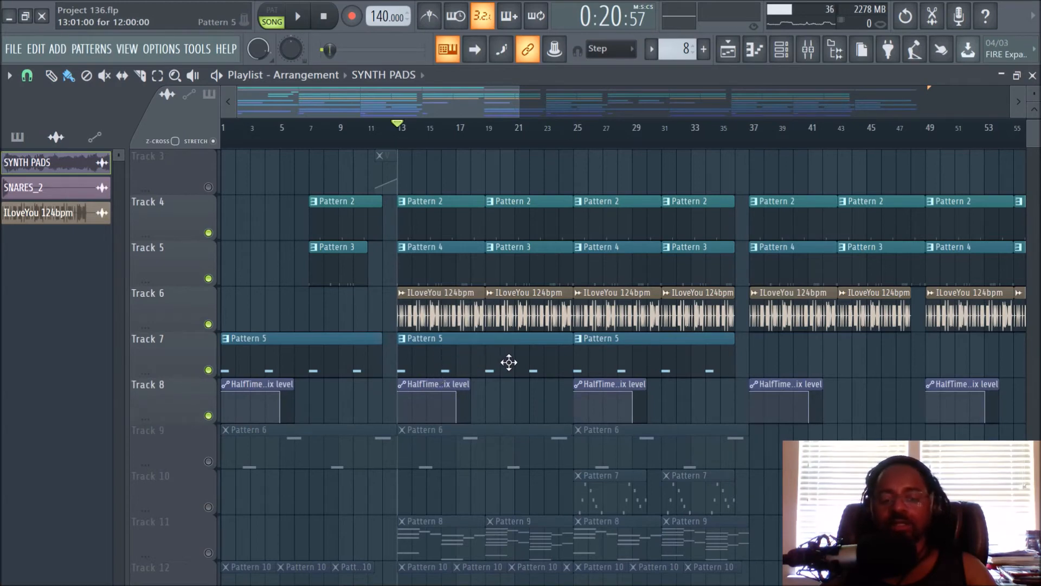
pyautogui.click(301, 17)
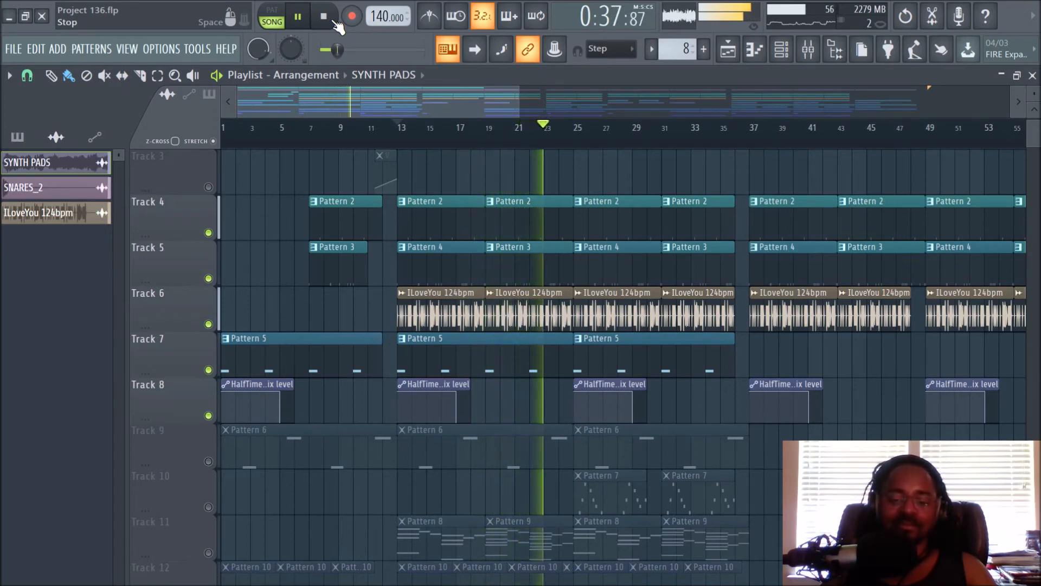
pyautogui.click(332, 19)
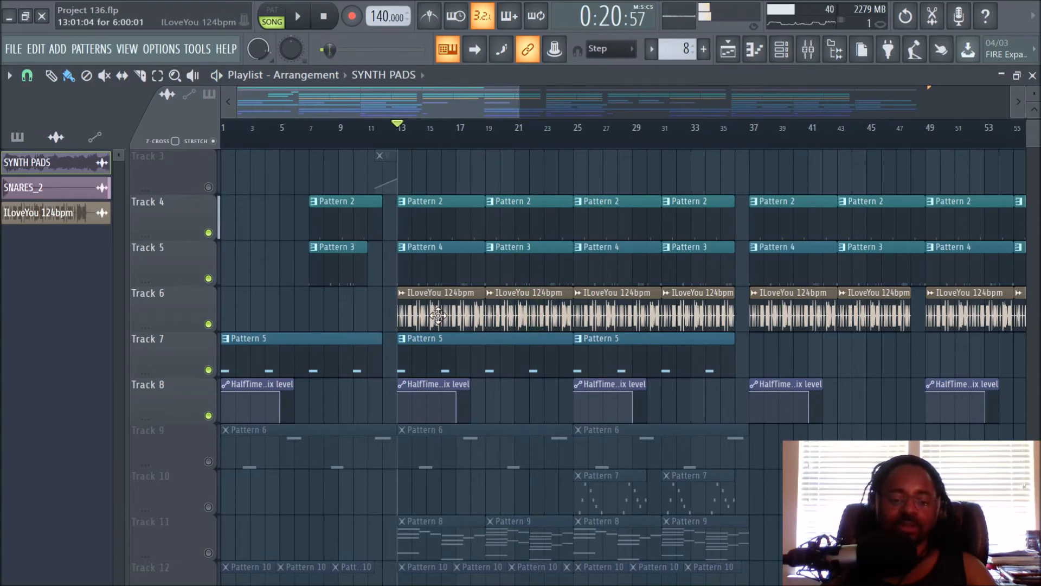
# Unmute Track 9 with the Pattern 6 clips and play a passage from bar 13.
pyautogui.scroll(-1, 407, 344)
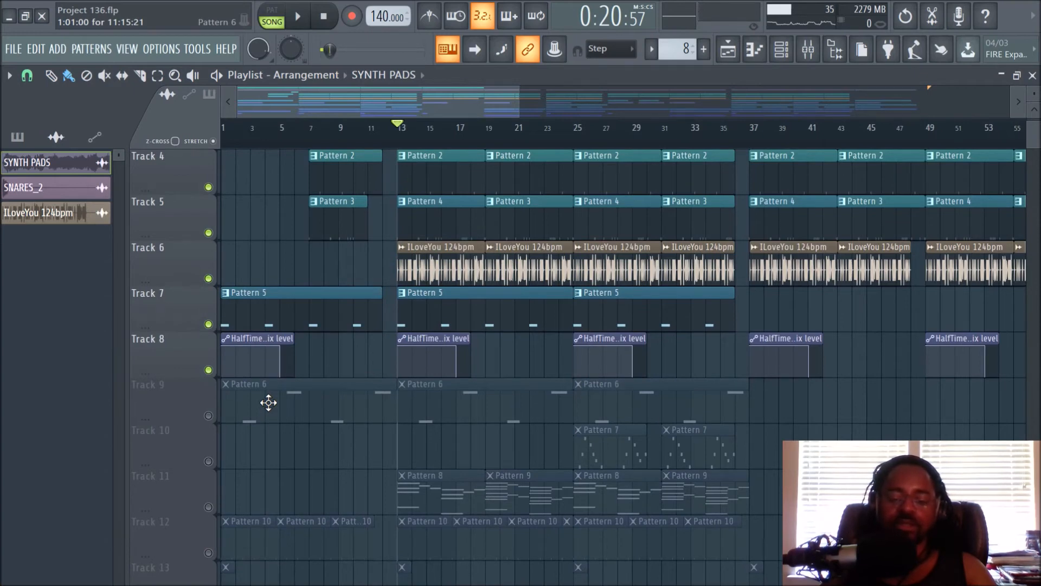
pyautogui.click(208, 416)
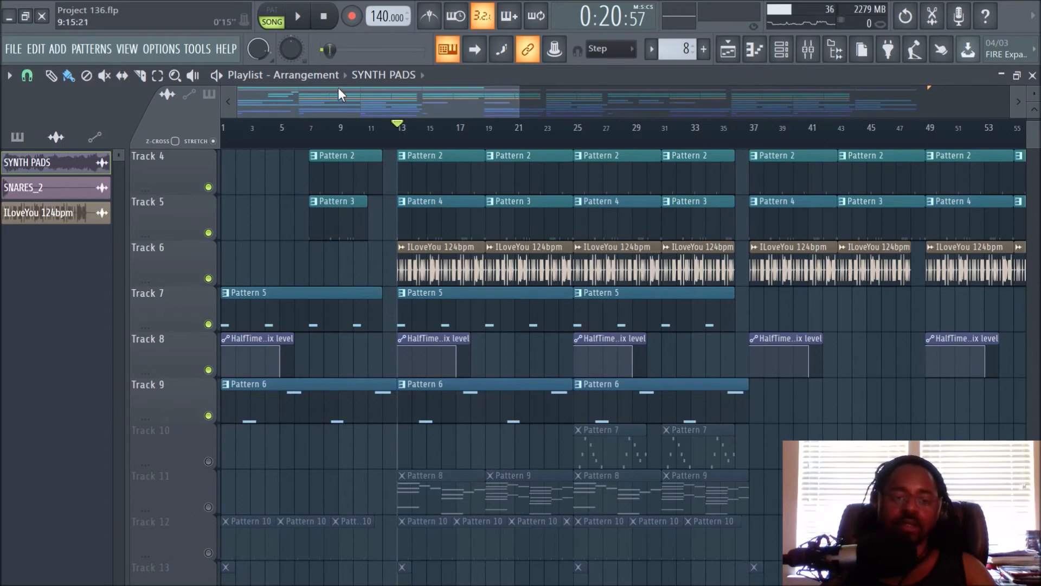
pyautogui.click(299, 17)
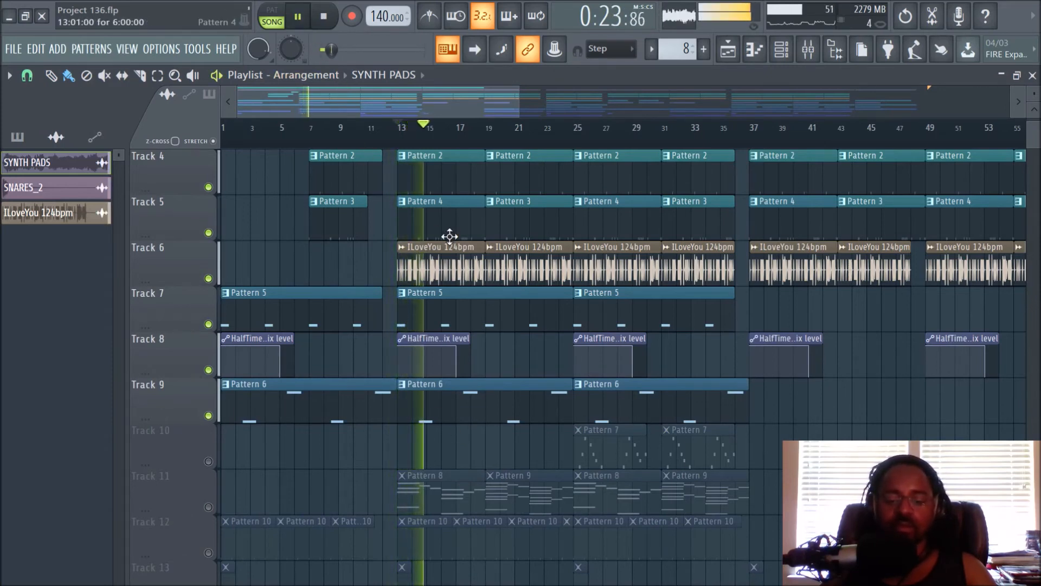
pyautogui.click(329, 21)
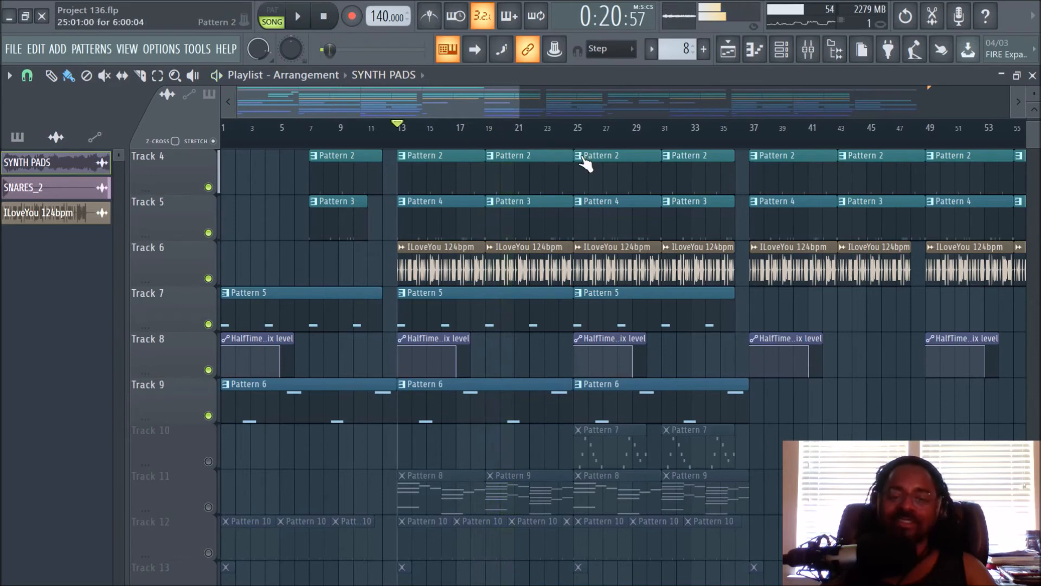
# Review the effect chains on the Vox and Vox 2 mixer tracks and return to the playlist.
pyautogui.click(806, 59)
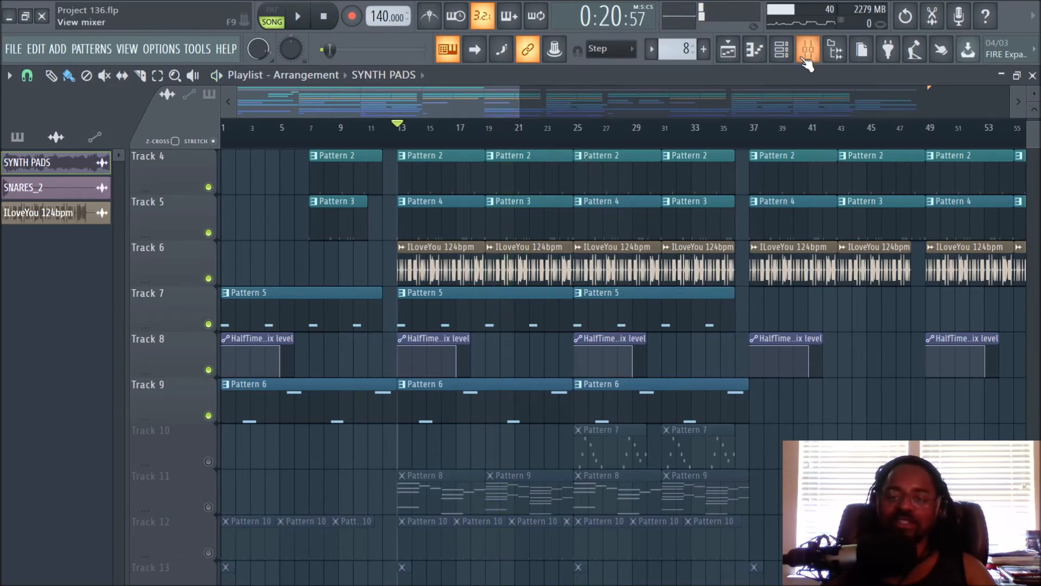
pyautogui.click(812, 58)
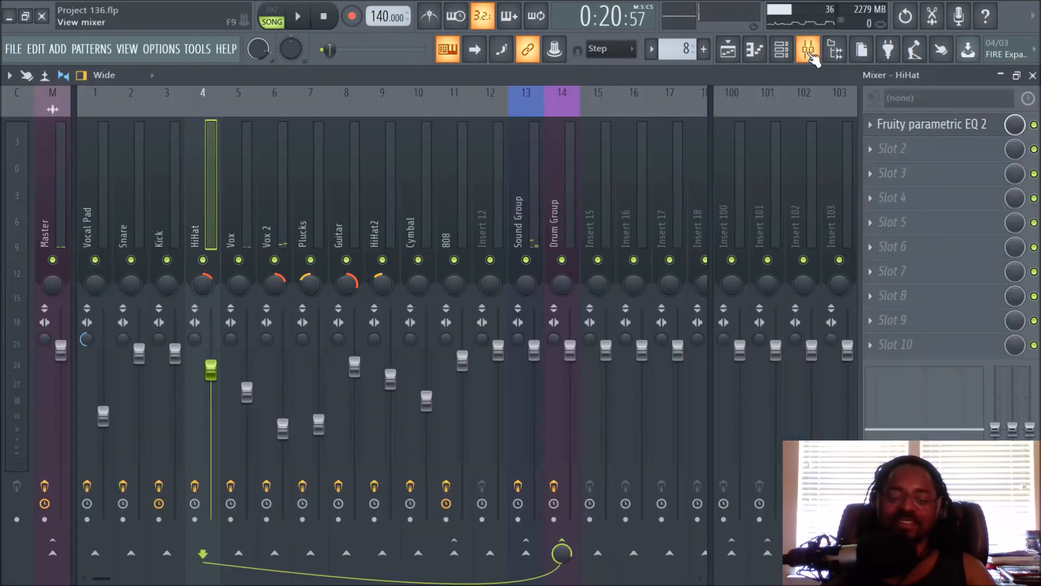
pyautogui.click(233, 203)
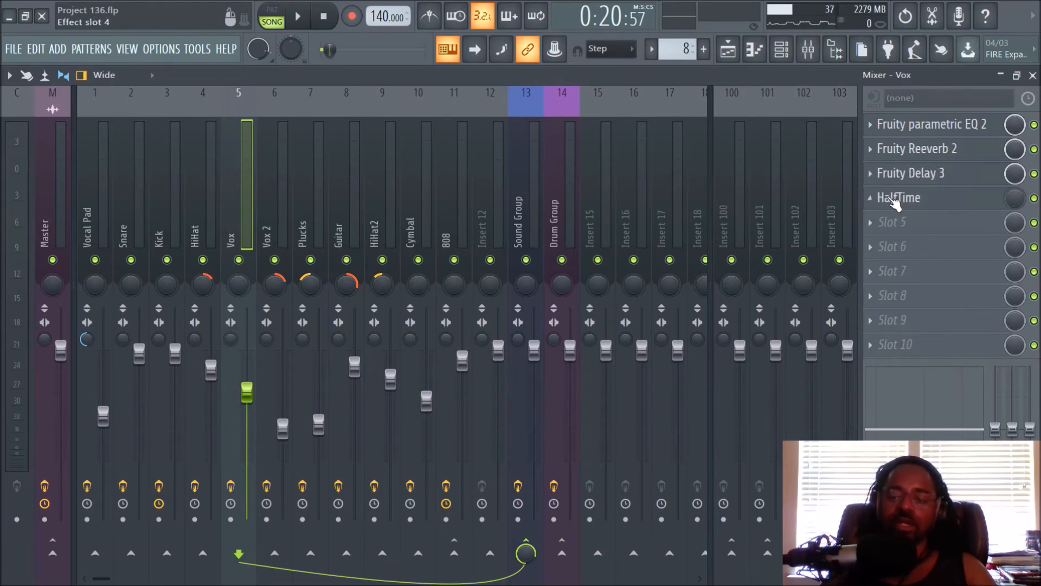
pyautogui.click(272, 202)
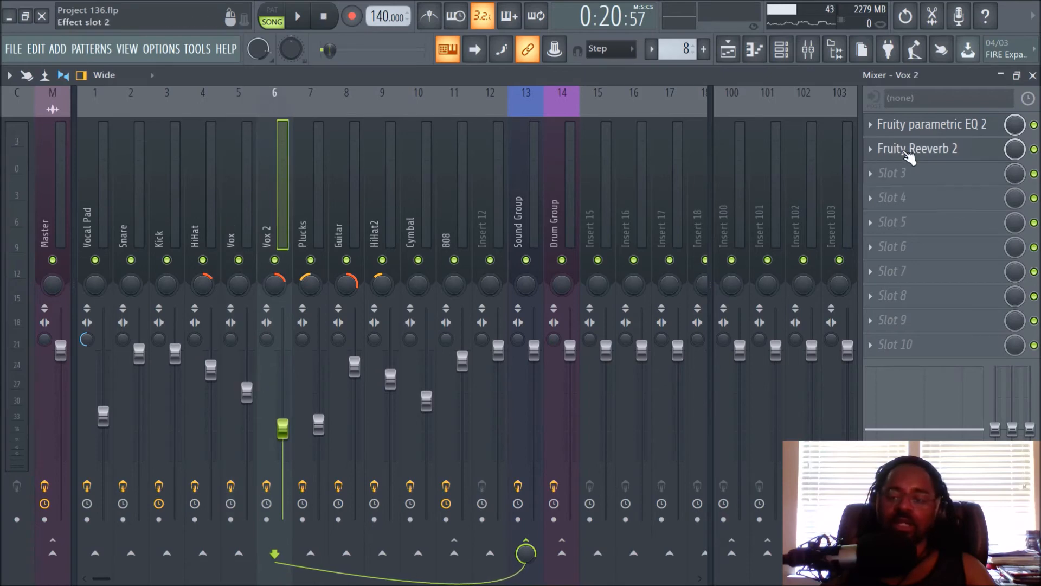
pyautogui.click(731, 60)
# Unmute Track 10 with the Pattern 7 clips and play the active tracks from bar 25.
pyautogui.scroll(-1, 478, 236)
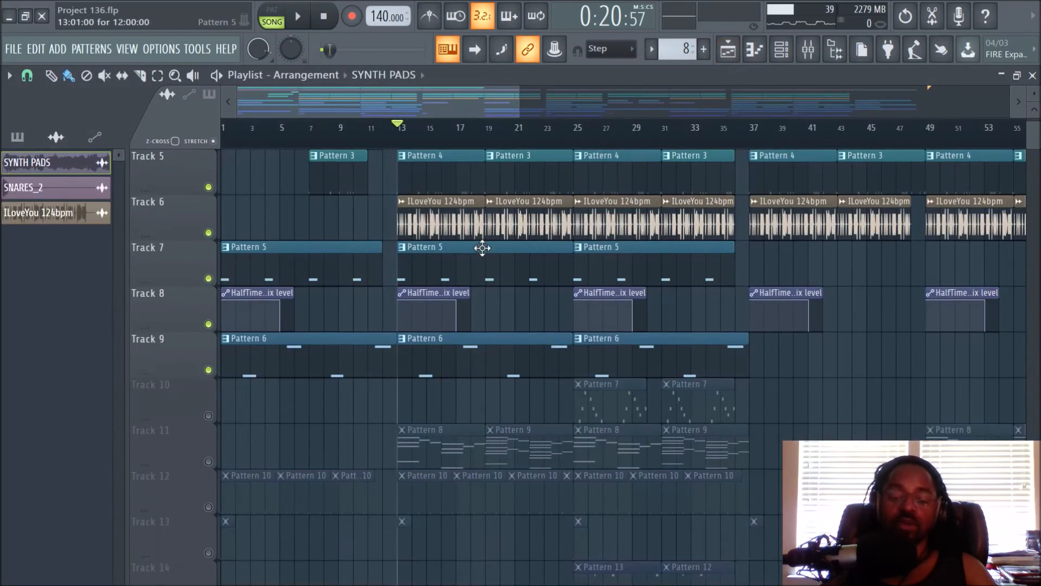
pyautogui.click(576, 142)
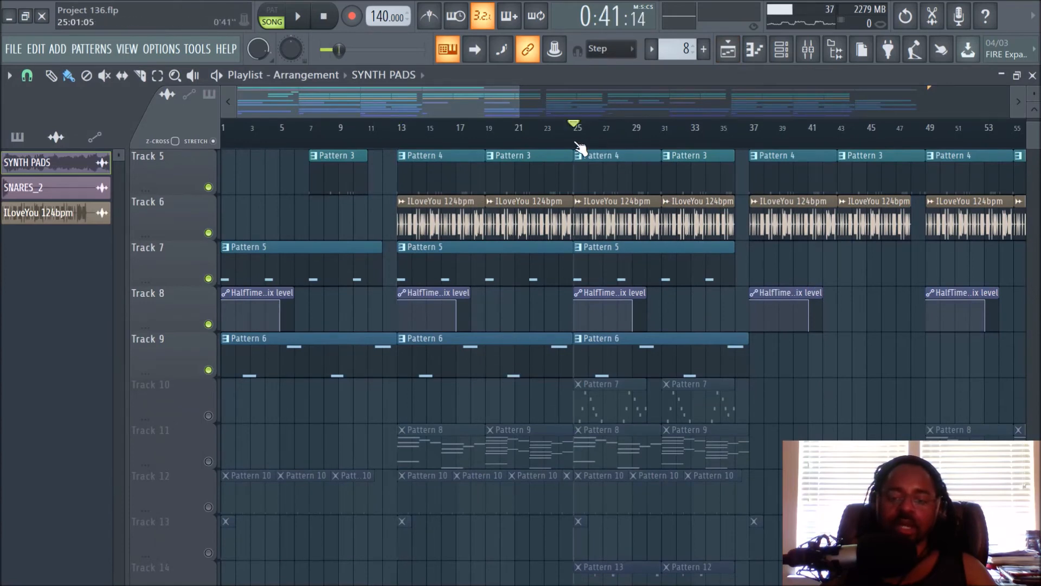
pyautogui.click(208, 416)
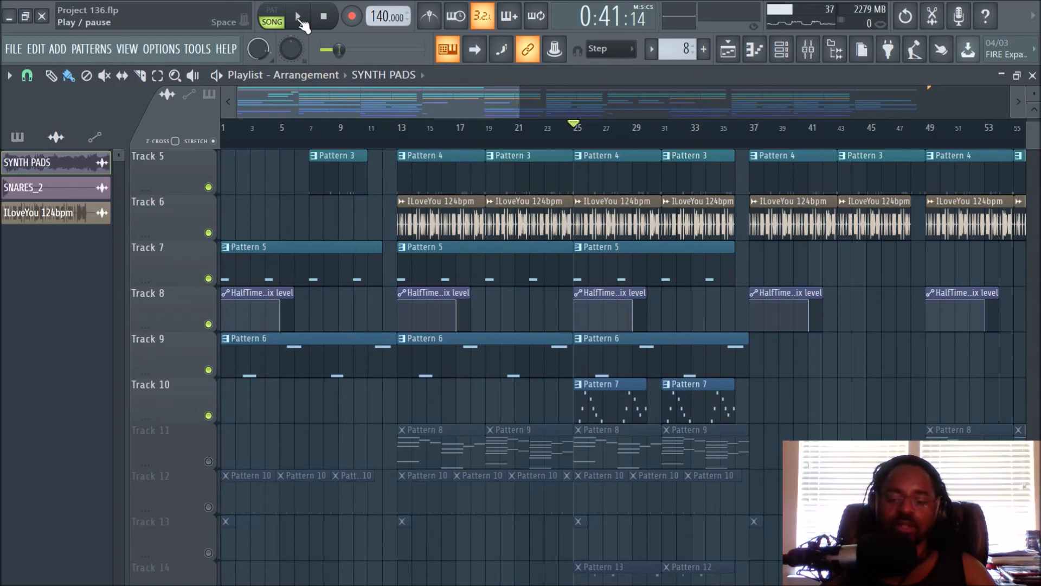
pyautogui.click(300, 20)
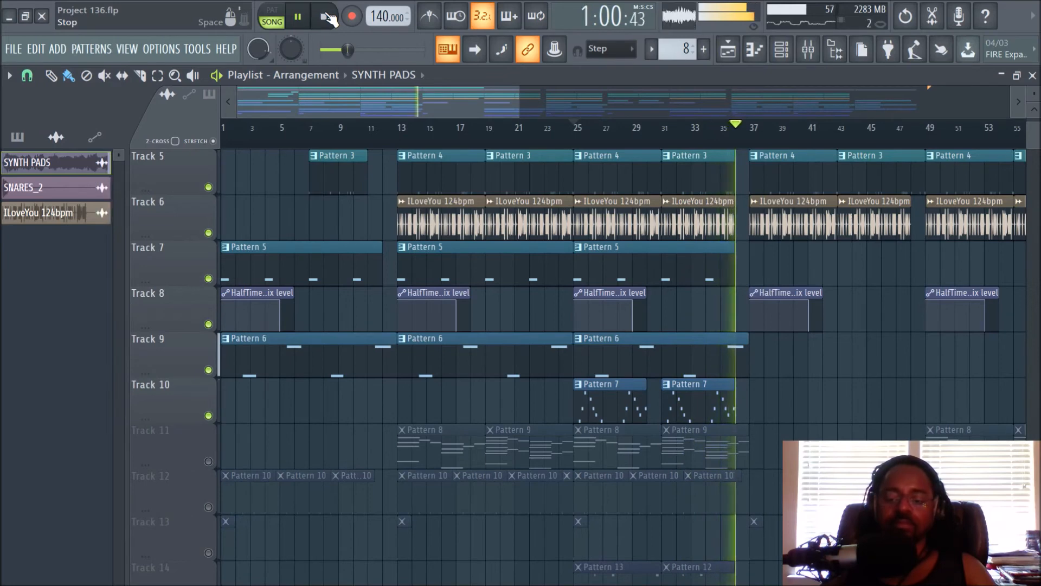
pyautogui.press('space')
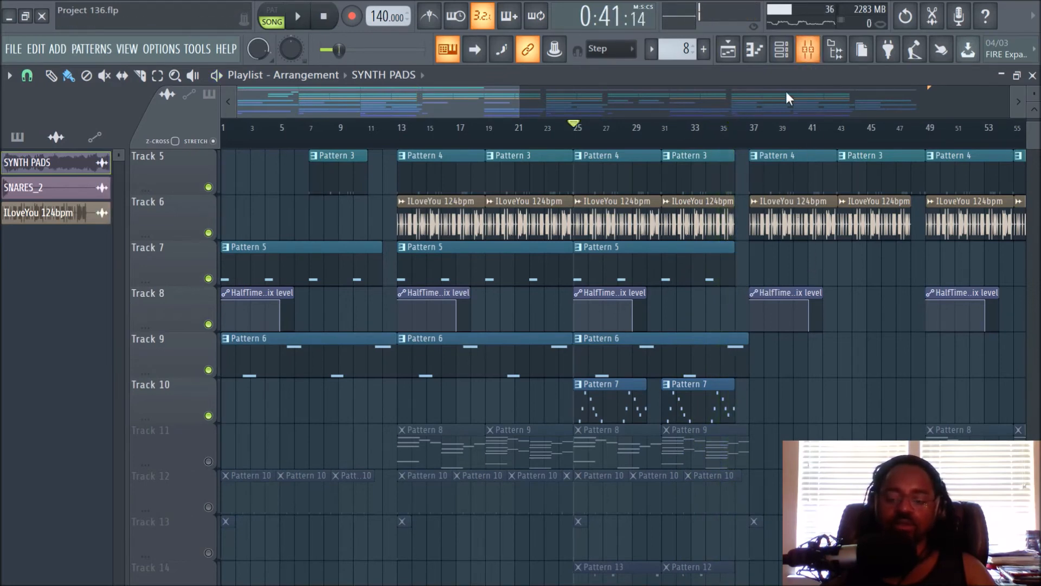
# Examine the Trophies plucks instrument used by Pattern 7 and the effects on the Plucks mixer track.
pyautogui.click(639, 382)
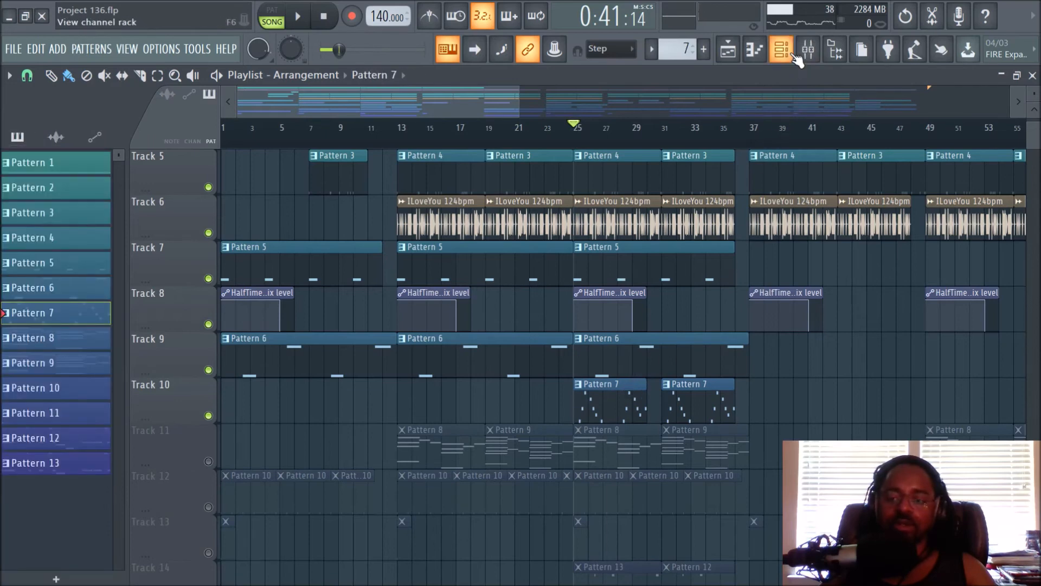
pyautogui.click(793, 55)
pyautogui.scroll(-1, 301, 451)
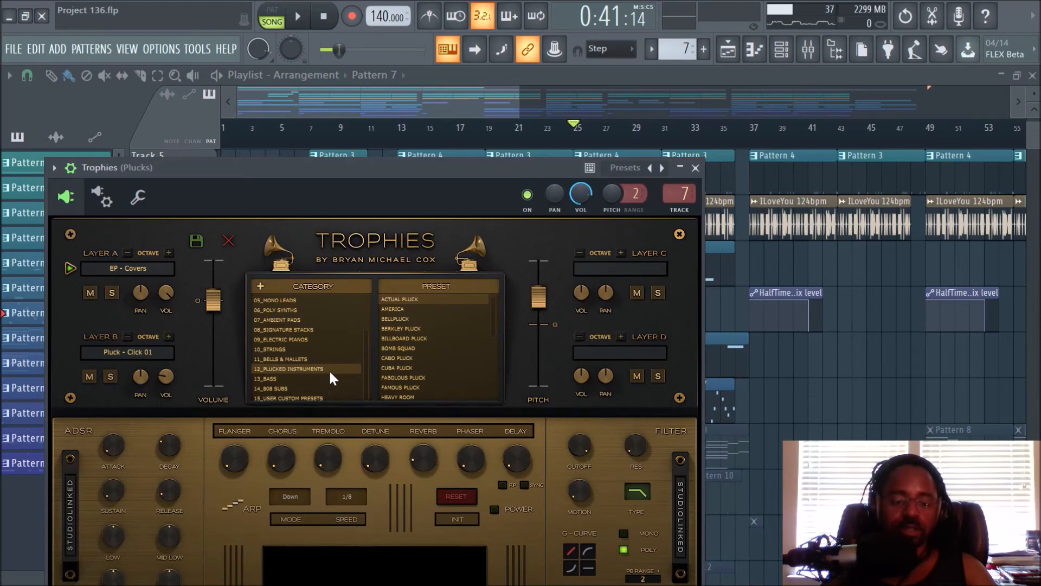
pyautogui.click(696, 168)
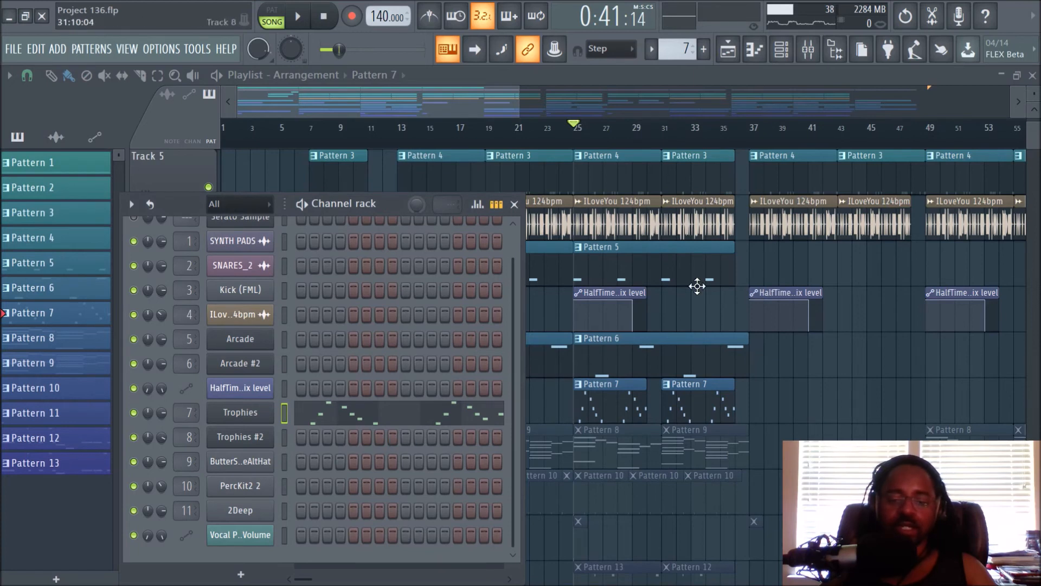
pyautogui.click(809, 50)
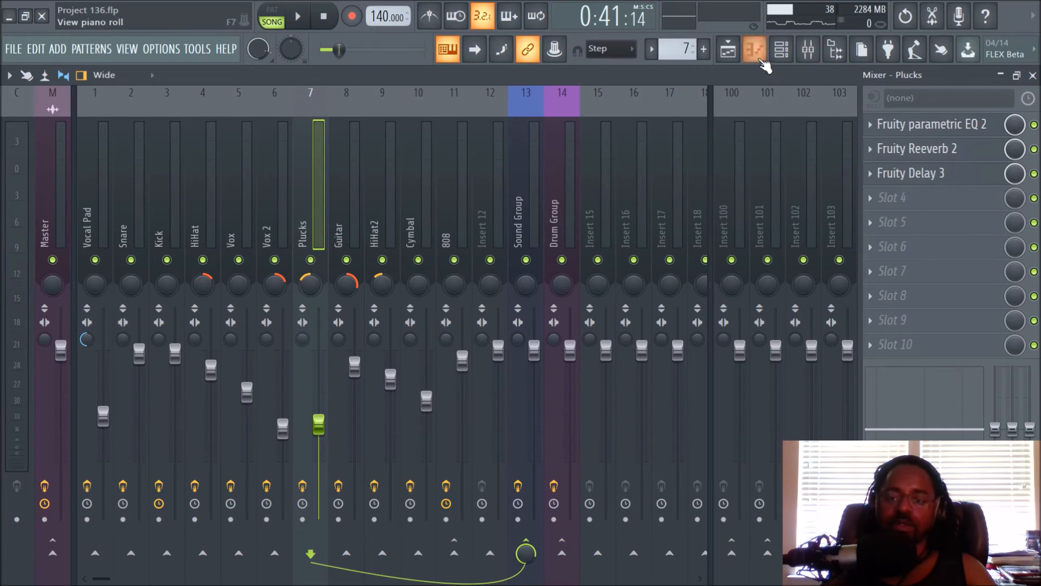
pyautogui.click(728, 50)
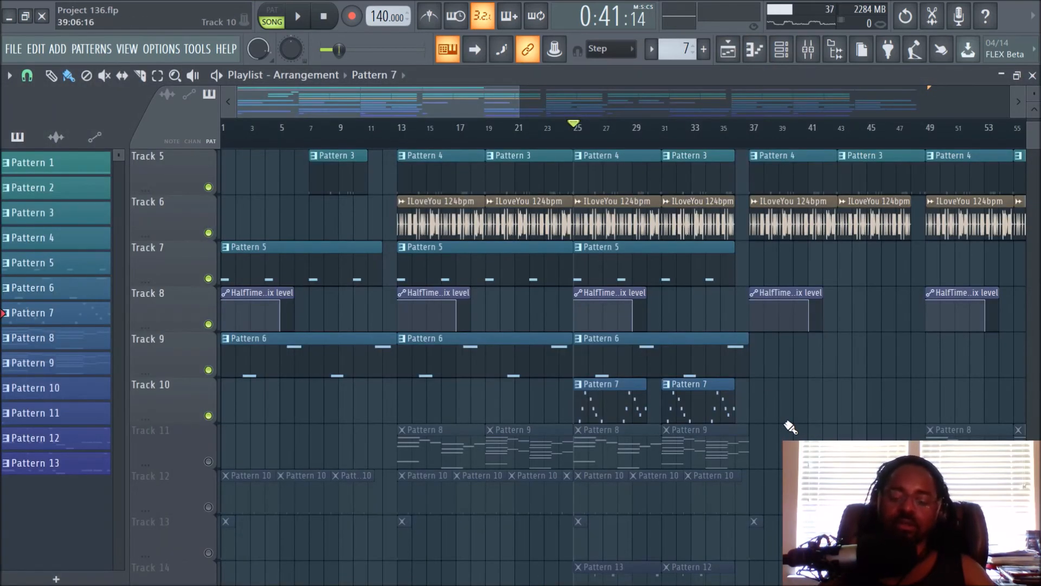
# Unmute Track 11 with the Pattern 8 and Pattern 9 clips and start playback from bar 25.
pyautogui.scroll(4, 674, 284)
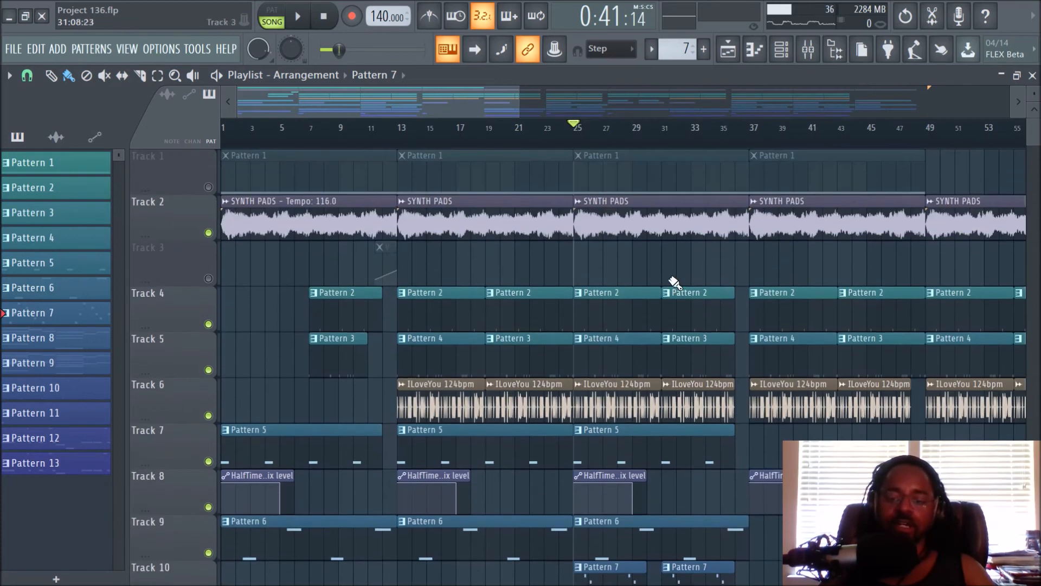
pyautogui.scroll(-3, 669, 283)
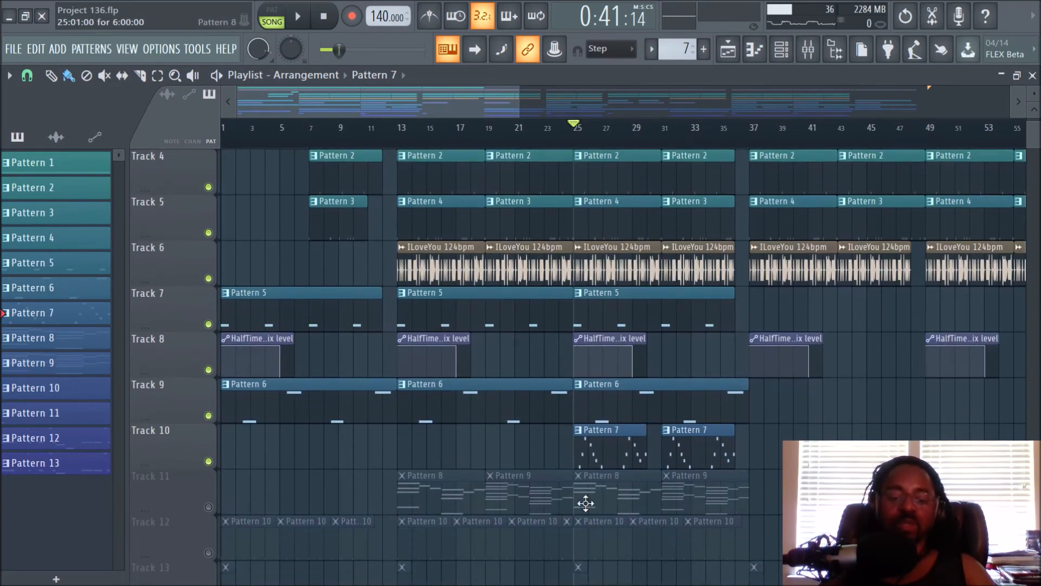
pyautogui.click(208, 506)
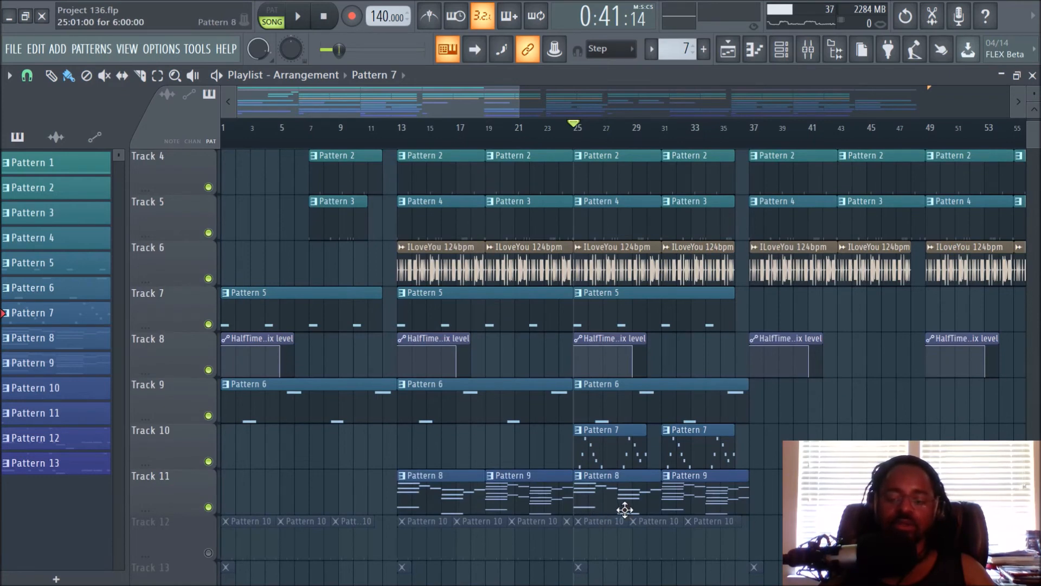
pyautogui.press('space')
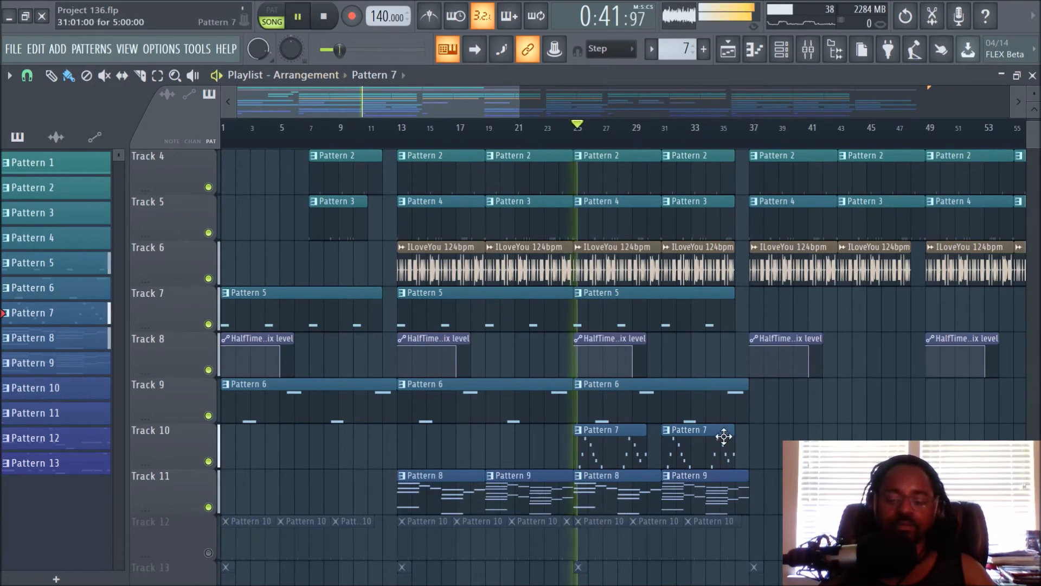
# Look over the mixer and the Pattern 8 channels in the channel rack during playback, and stop playback in the playlist.
pyautogui.click(644, 493)
pyautogui.click(808, 49)
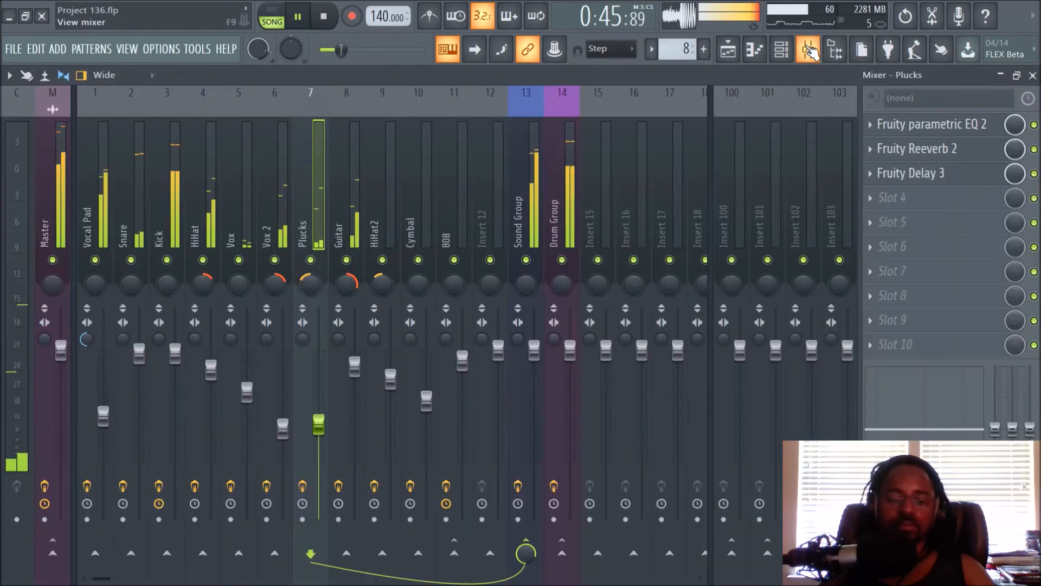
pyautogui.click(728, 49)
pyautogui.click(782, 49)
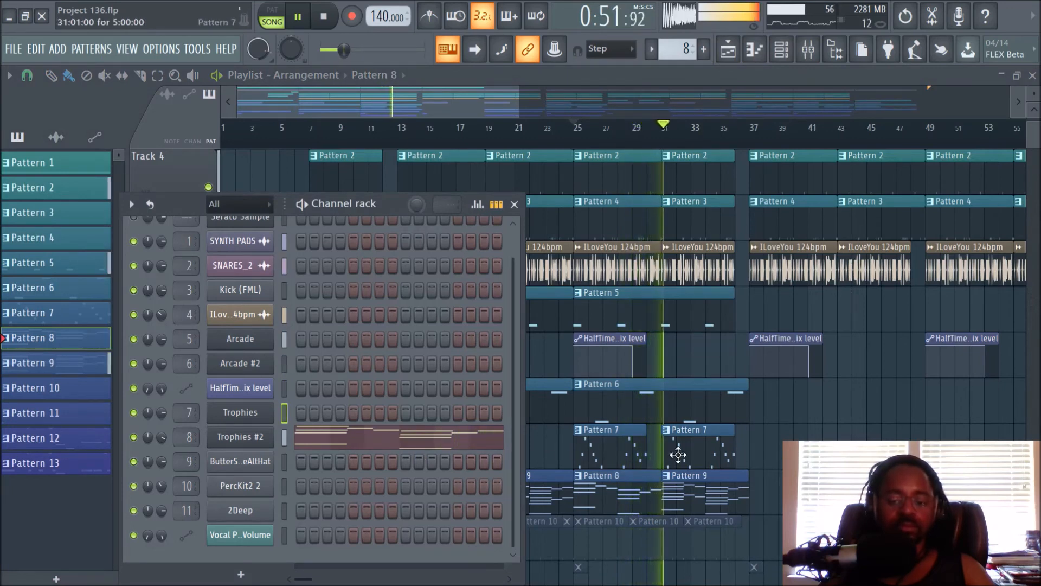
pyautogui.press('F6')
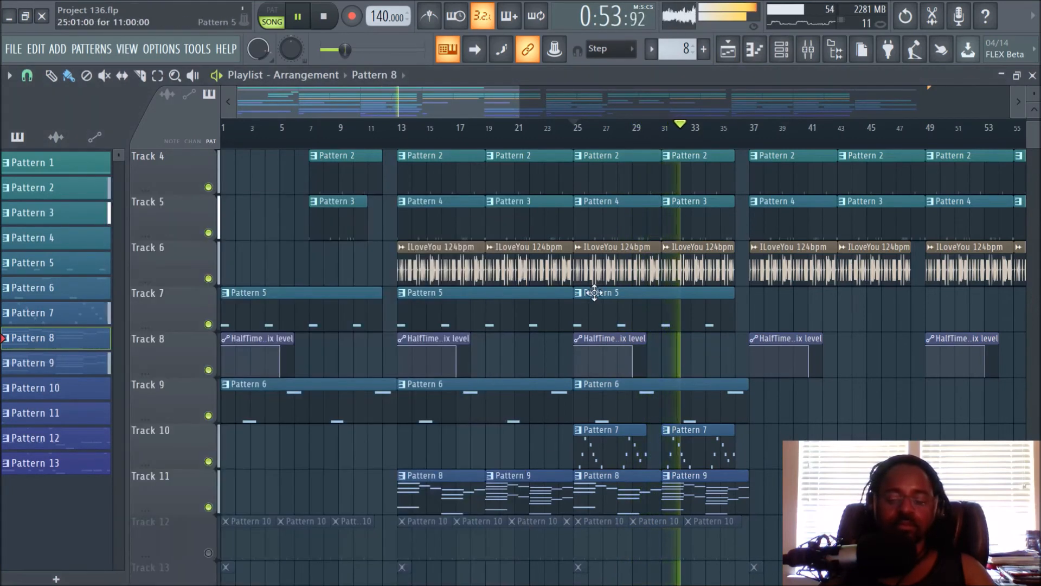
pyautogui.scroll(-2, 546, 262)
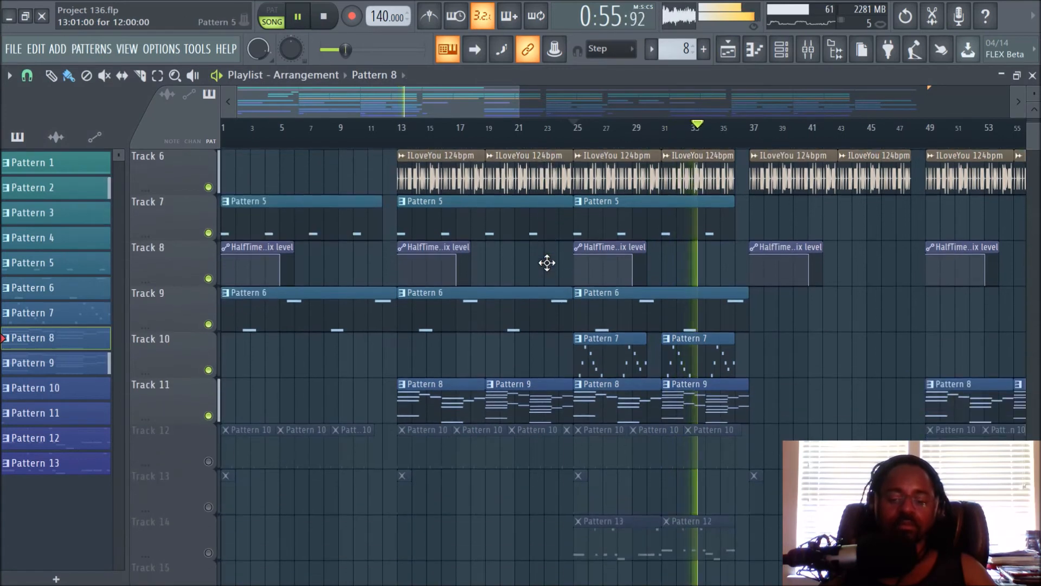
pyautogui.scroll(-2, 547, 263)
pyautogui.press('space')
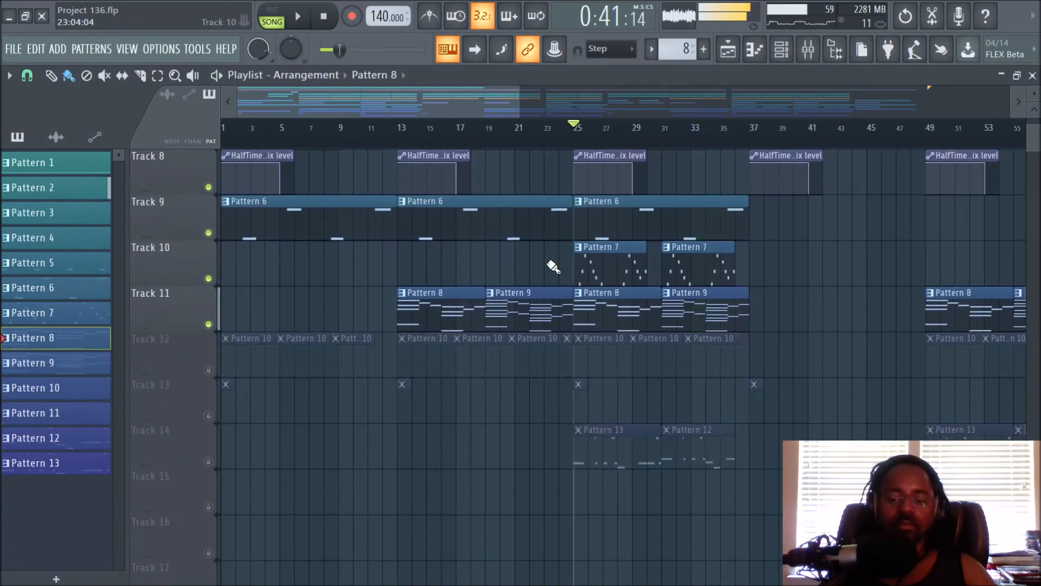
# Solo Track 11, play it from bar 25 and inspect the Trophies #2 instrument behind Pattern 8.
pyautogui.rightClick(209, 324)
pyautogui.press('space')
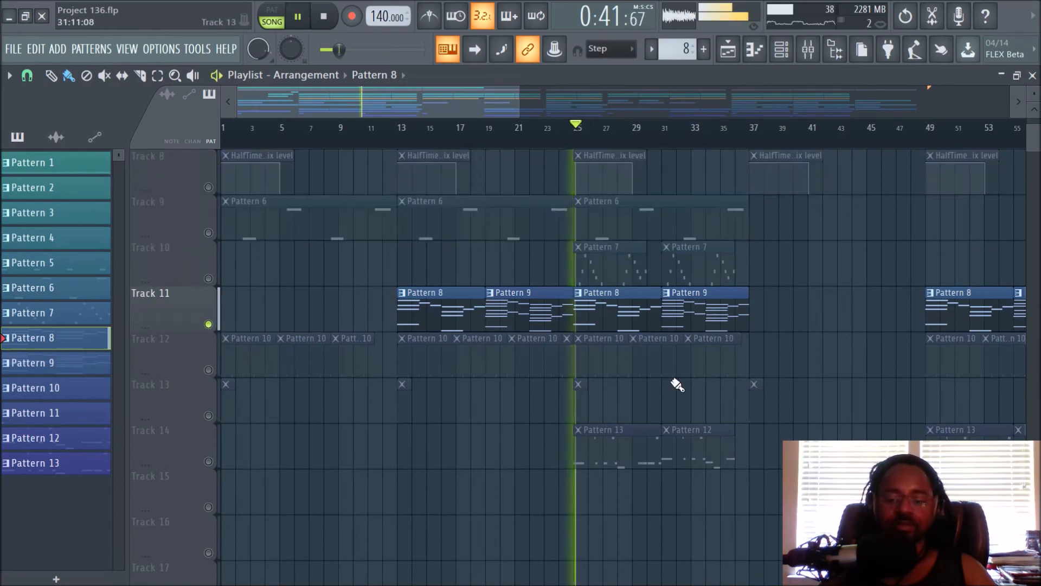
pyautogui.click(781, 50)
pyautogui.click(240, 436)
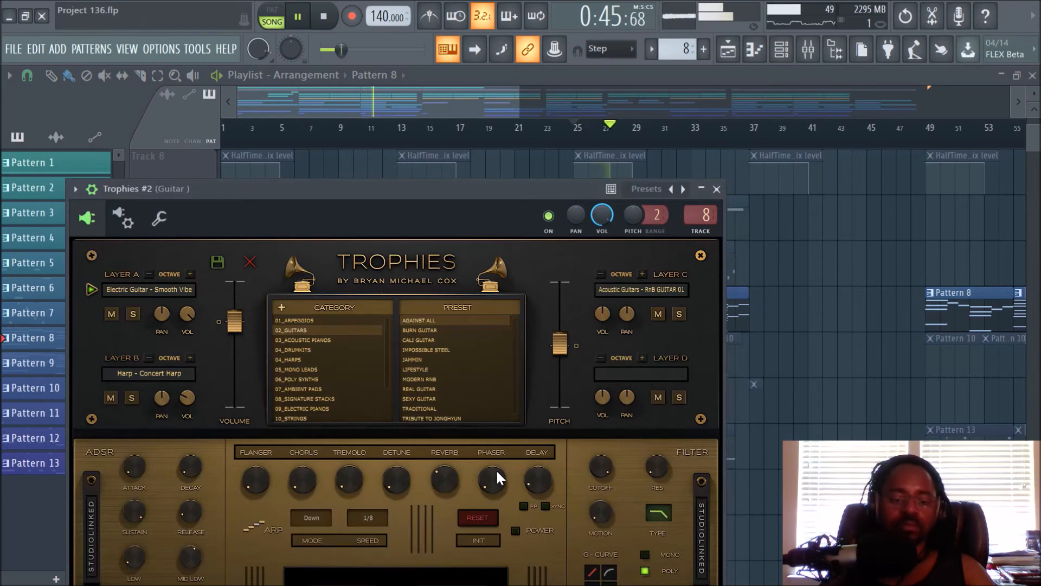
pyautogui.click(716, 189)
pyautogui.press('F6')
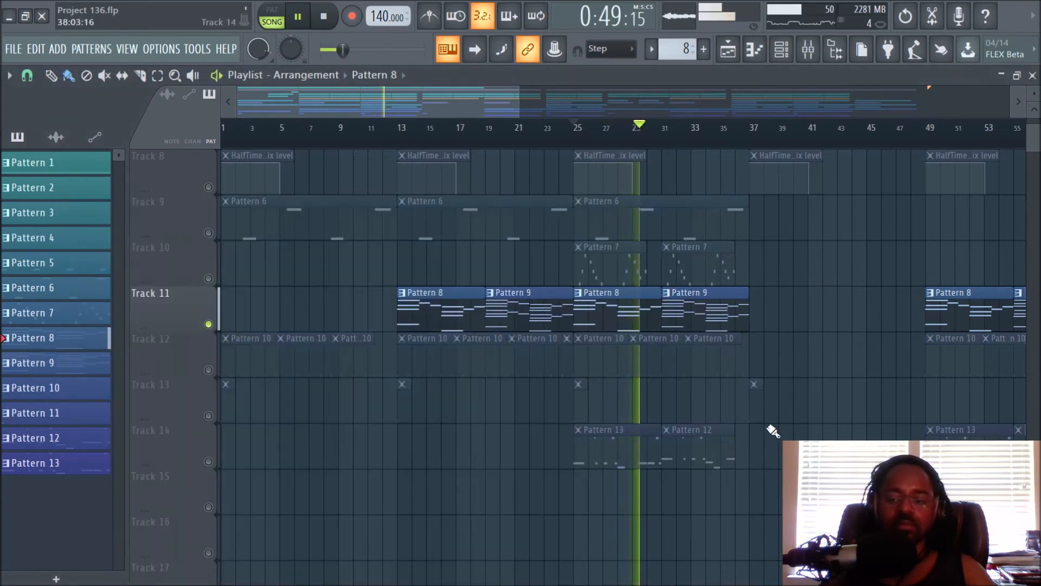
# Examine the Trophies #2 notes of the Pattern 9 clip in the piano roll during playback, stop, and return to the playlist.
pyautogui.doubleClick(692, 323)
pyautogui.scroll(-3, 519, 131)
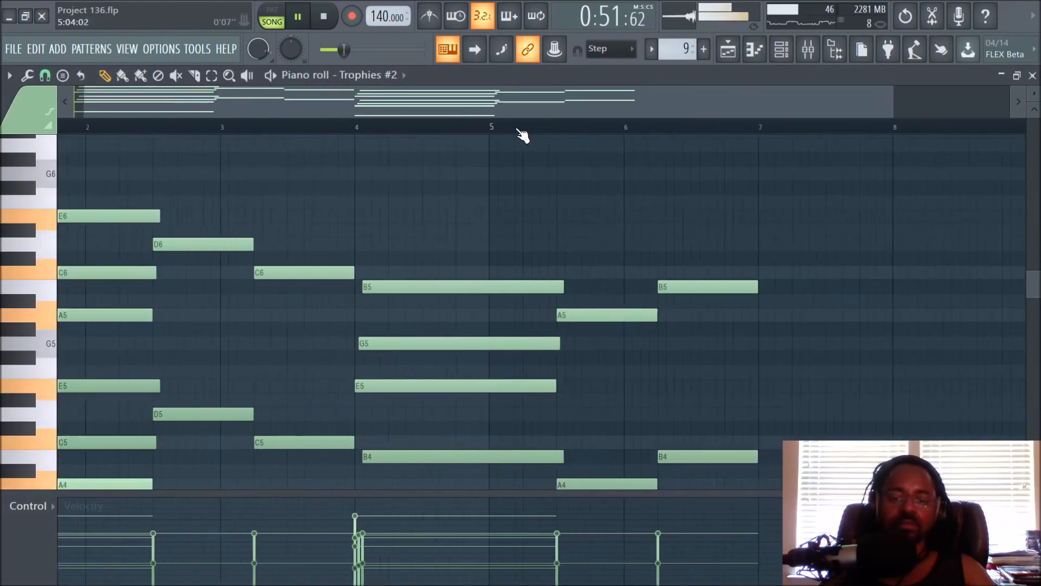
pyautogui.scroll(-4, 561, 184)
pyautogui.scroll(5, 567, 189)
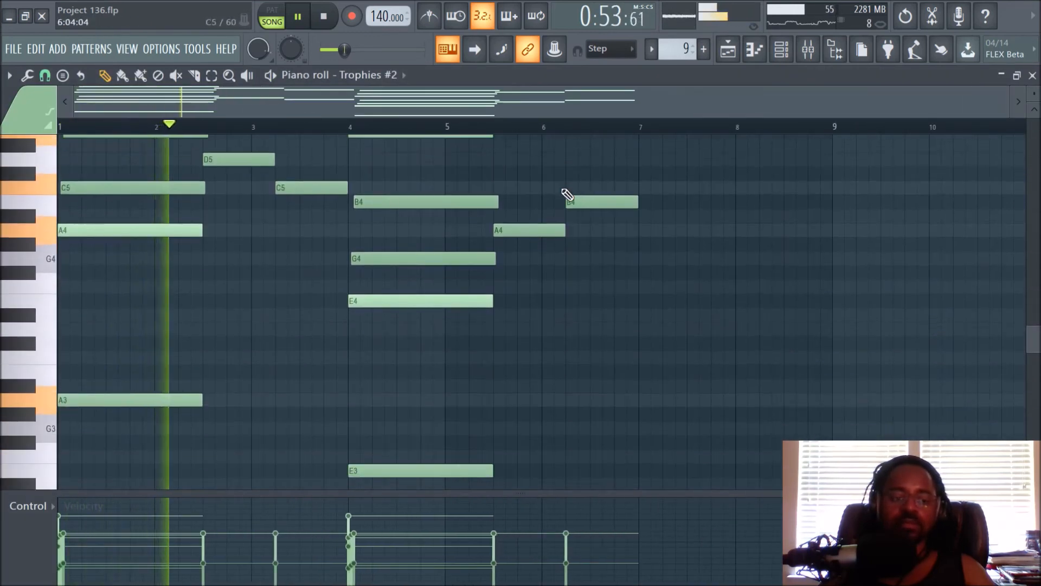
pyautogui.scroll(-4, 565, 193)
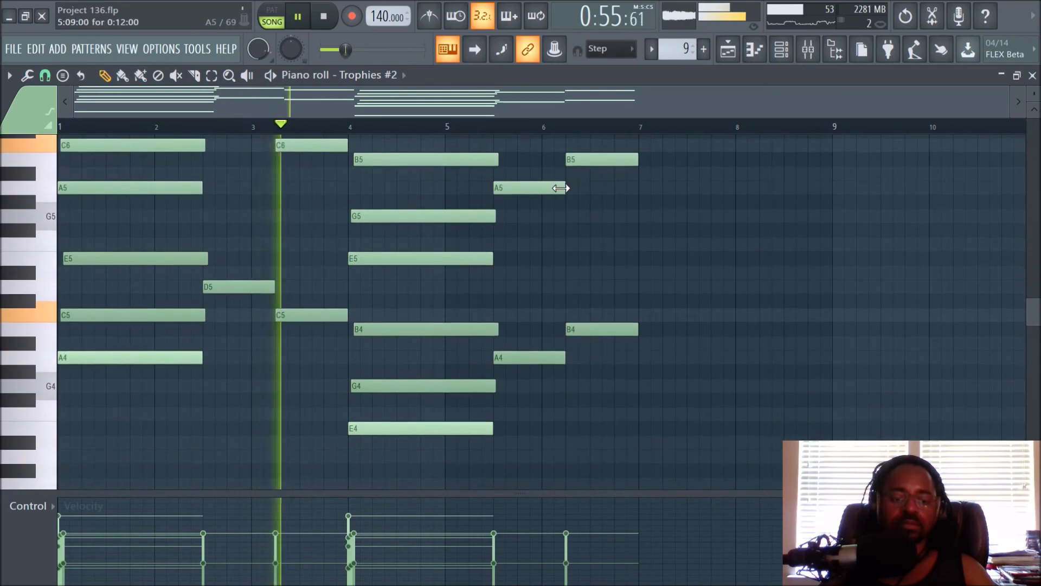
pyautogui.scroll(-4, 586, 201)
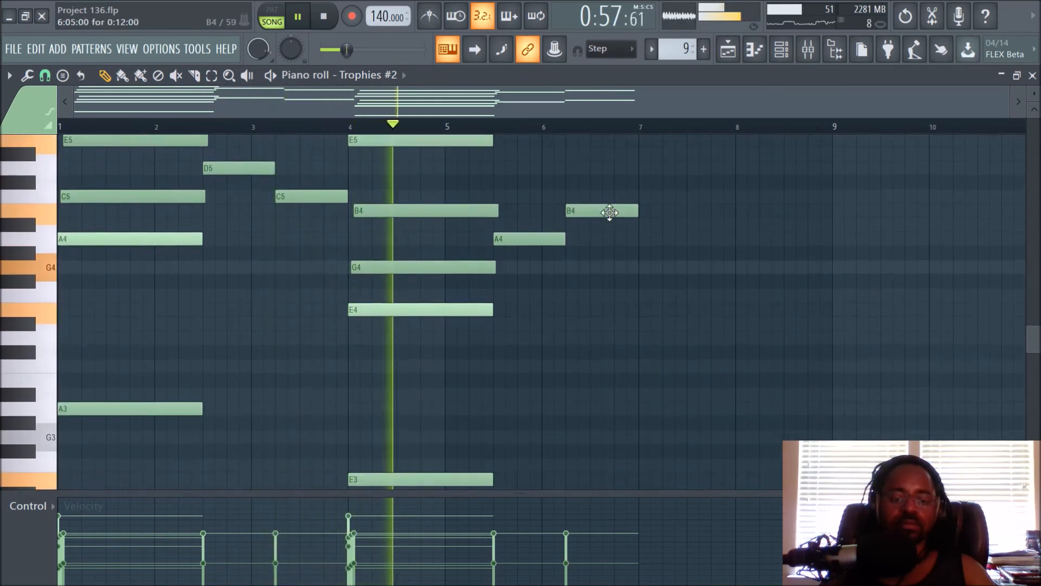
pyautogui.scroll(4, 613, 216)
pyautogui.scroll(3, 616, 217)
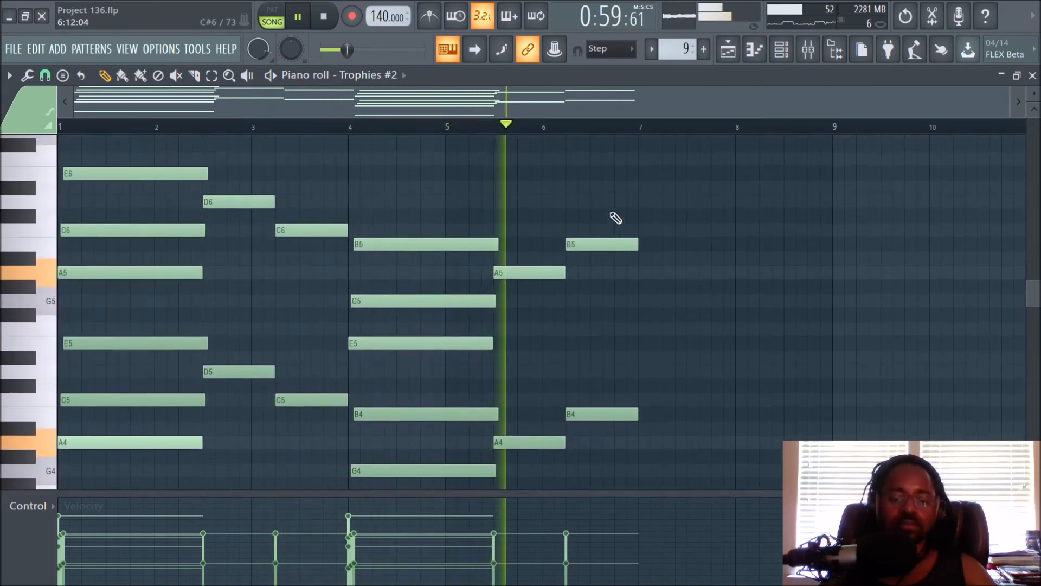
pyautogui.press('space')
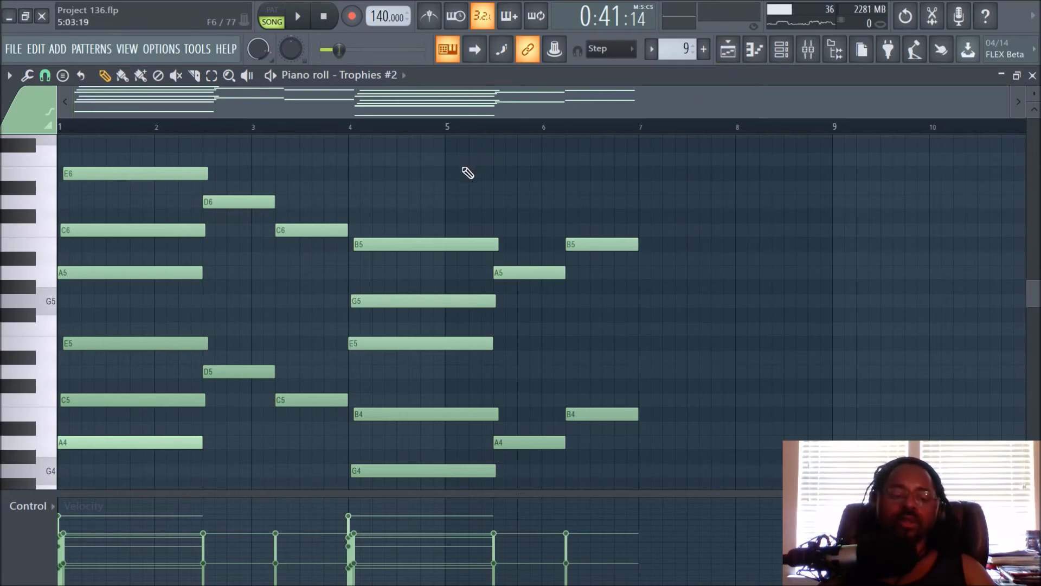
pyautogui.scroll(-3, 475, 172)
pyautogui.scroll(3, 158, 302)
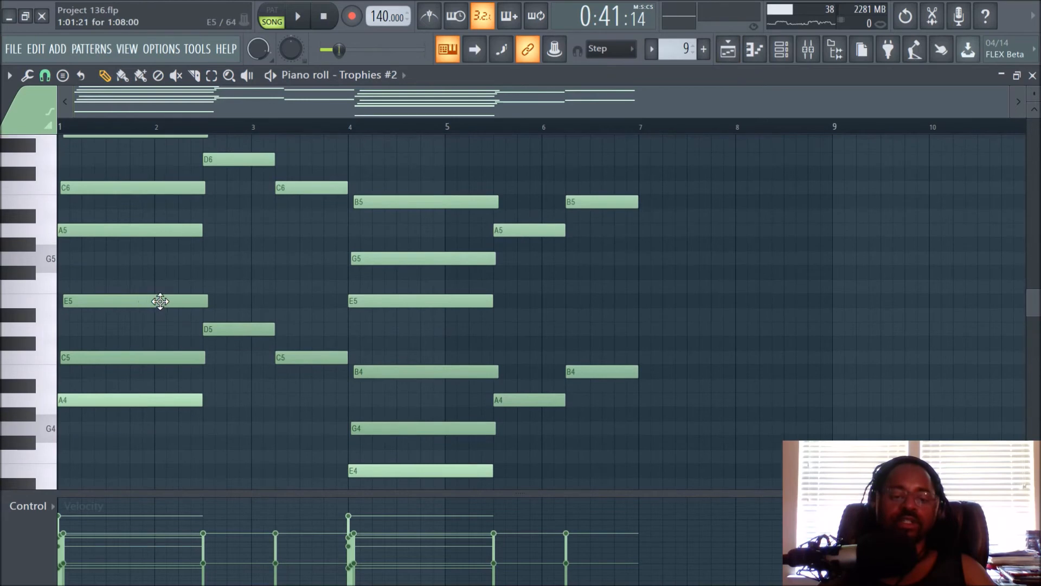
pyautogui.click(730, 50)
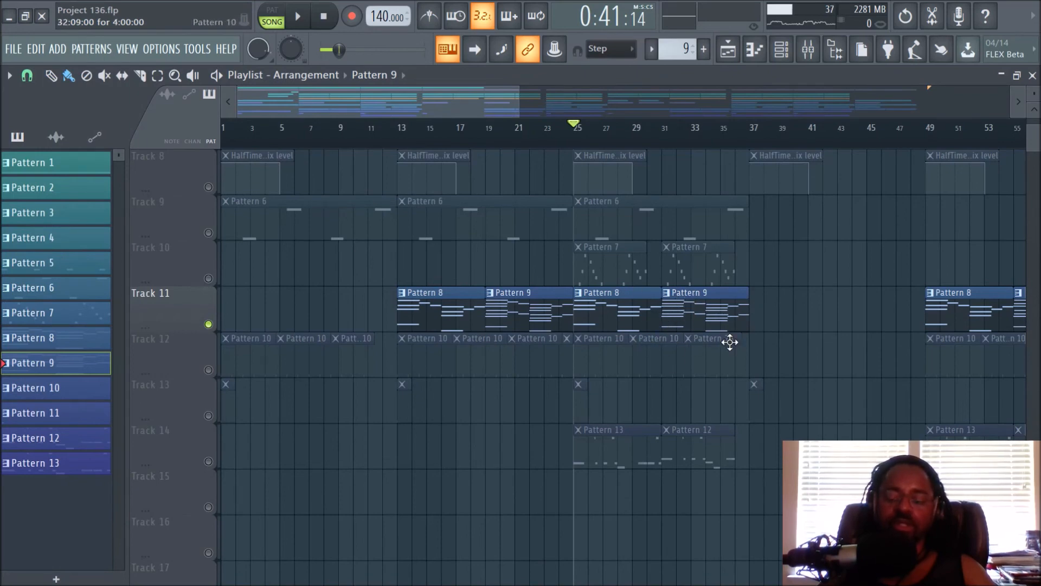
# Reopen the Pattern 9 clip's notes, compare the low and high octaves of its chords and go back to the playlist.
pyautogui.doubleClick(693, 315)
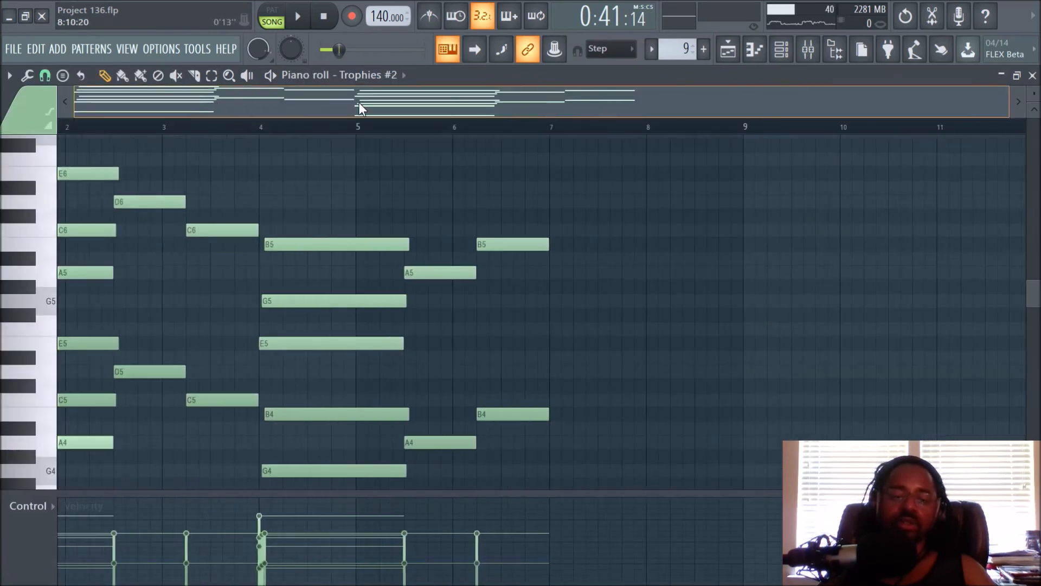
pyautogui.scroll(-2, 200, 378)
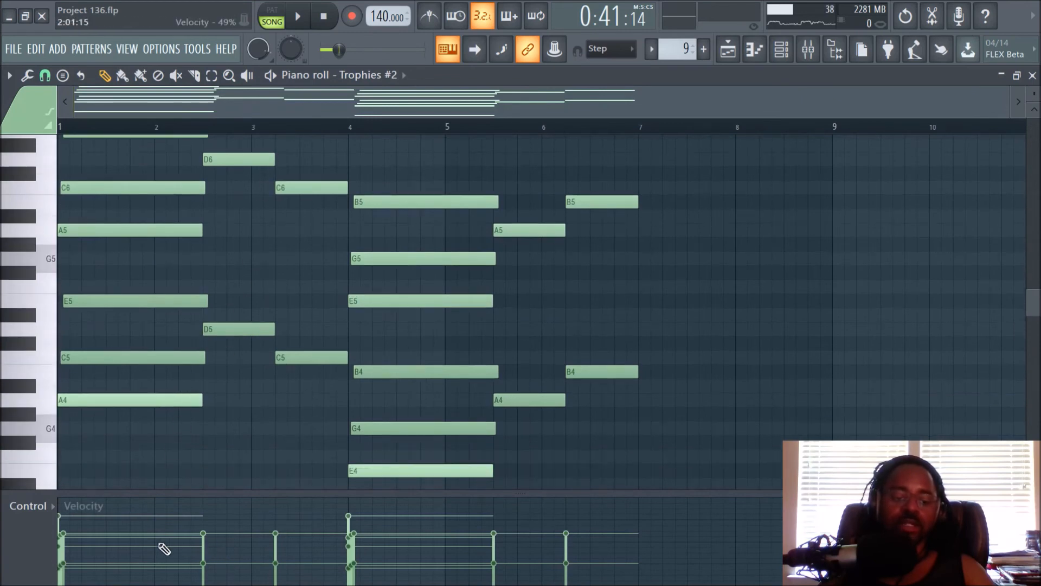
pyautogui.scroll(2, 154, 407)
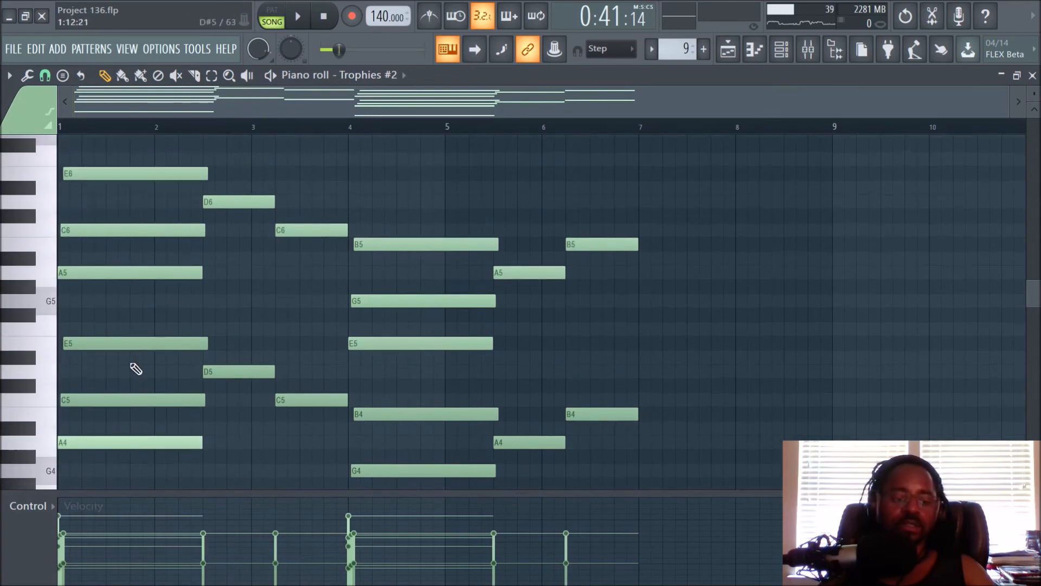
pyautogui.scroll(-2, 142, 376)
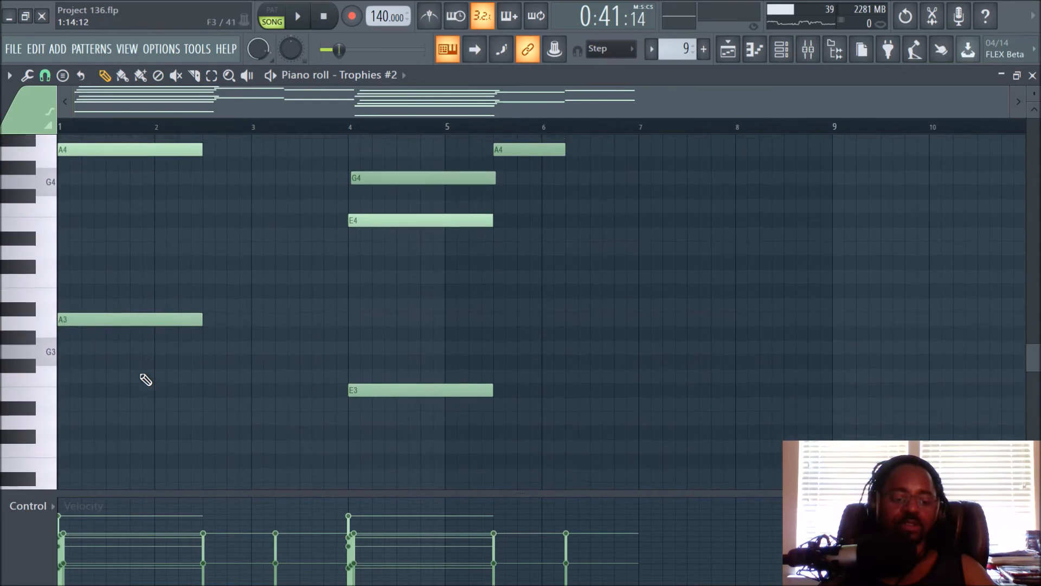
pyautogui.scroll(6, 150, 382)
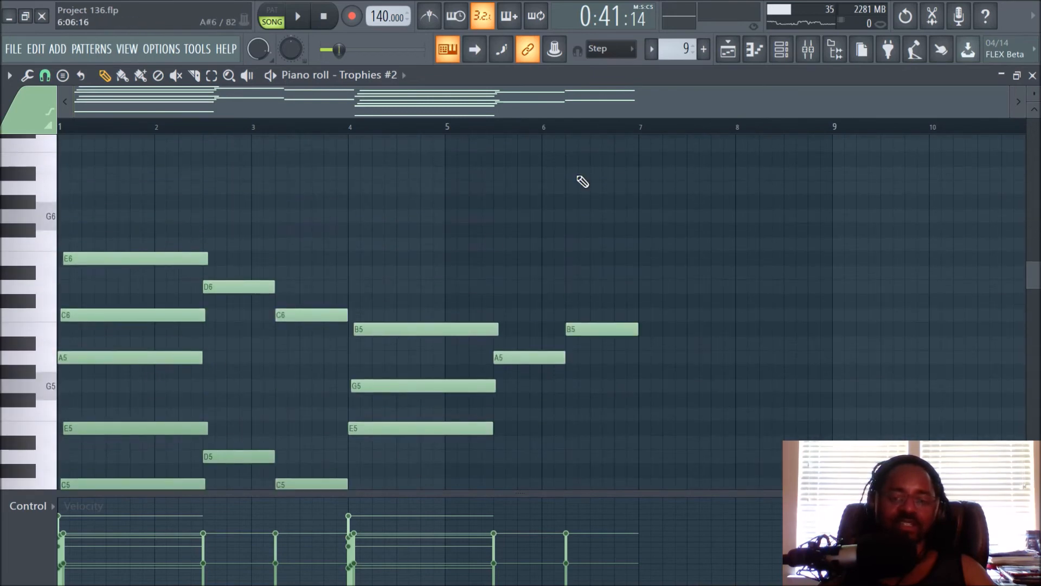
pyautogui.click(729, 55)
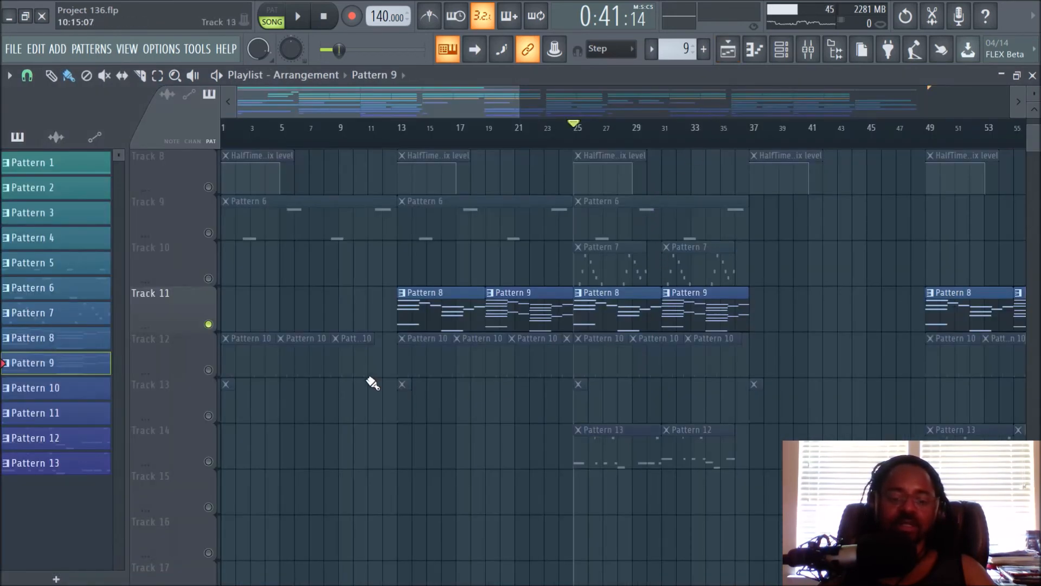
# Unmute Tracks 1 to 10 in the playlist so they play alongside Track 11.
pyautogui.scroll(7, 215, 383)
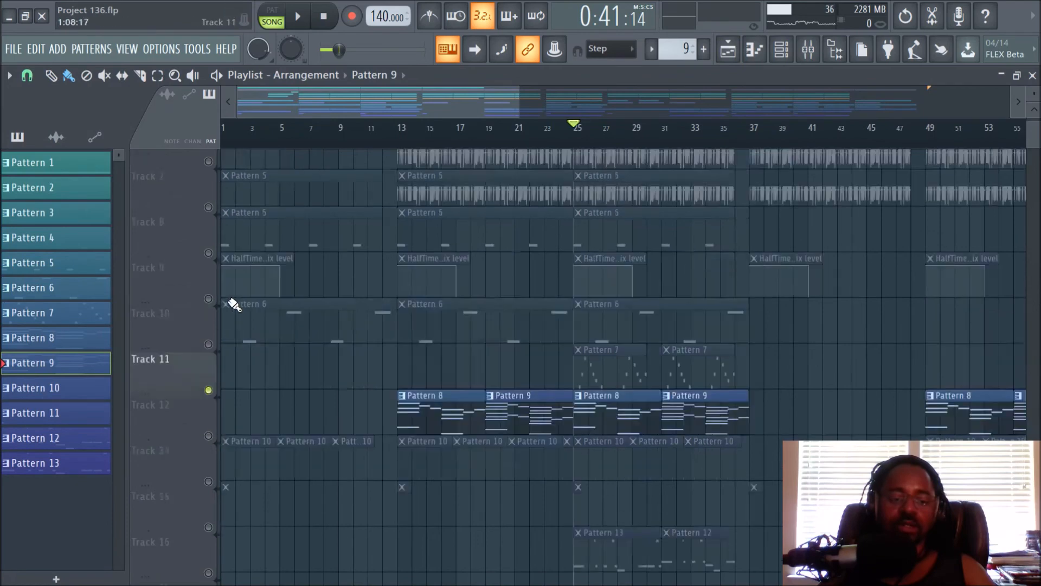
pyautogui.click(208, 187)
pyautogui.click(208, 232)
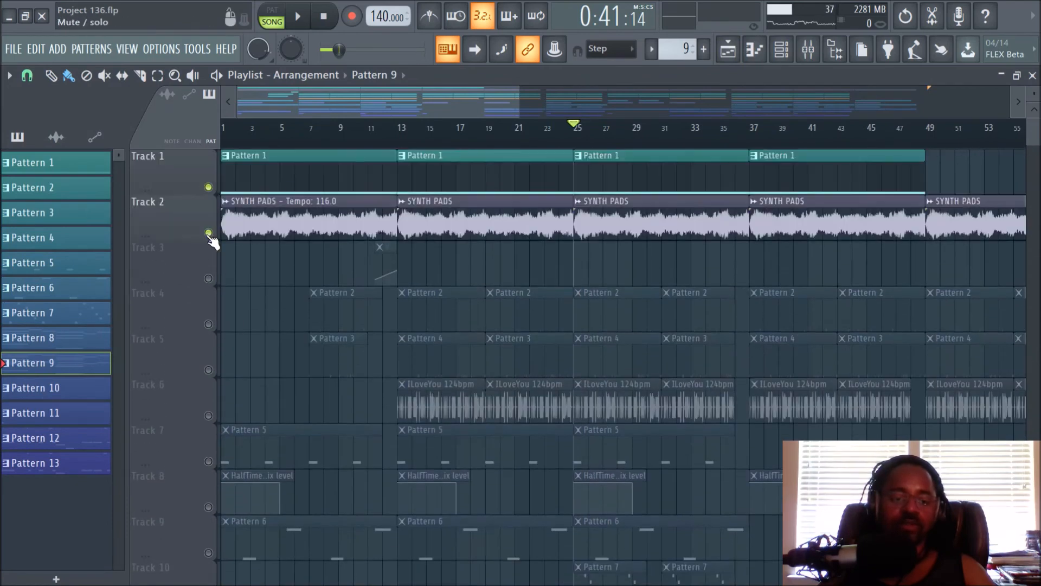
pyautogui.click(209, 278)
pyautogui.click(208, 324)
pyautogui.click(209, 369)
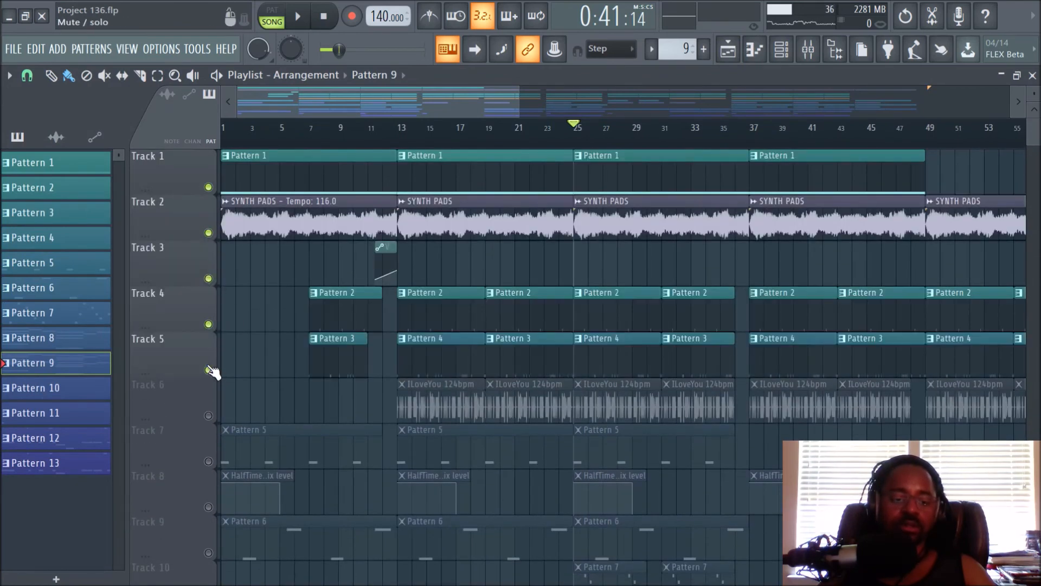
pyautogui.scroll(-2, 209, 353)
pyautogui.click(208, 323)
pyautogui.click(209, 369)
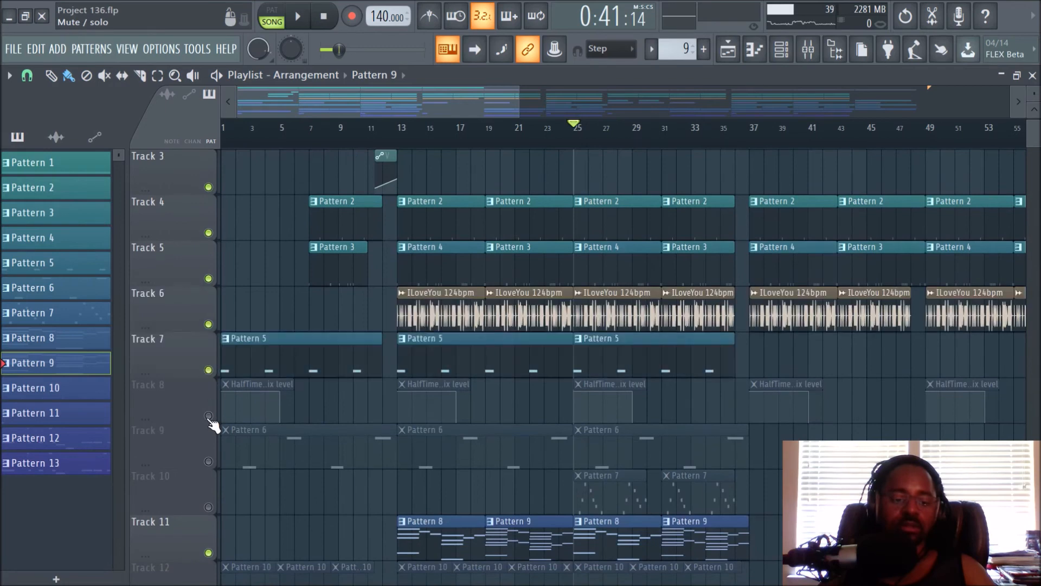
pyautogui.click(208, 416)
pyautogui.click(208, 461)
pyautogui.click(209, 507)
# Unmute Track 12 with the Pattern 10 clips and play the active tracks from bar 25 before stopping playback.
pyautogui.scroll(-3, 203, 429)
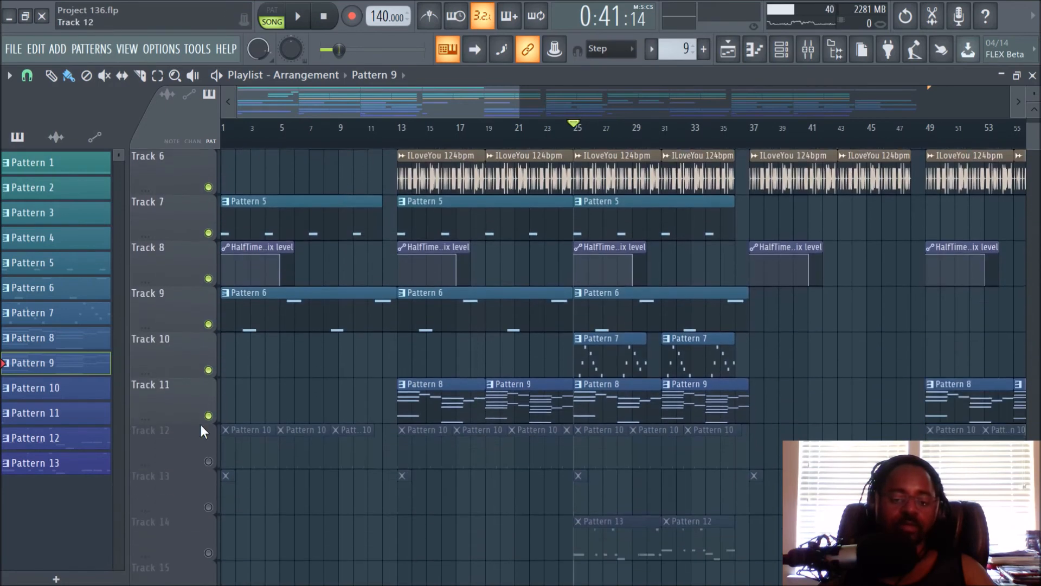
pyautogui.click(208, 461)
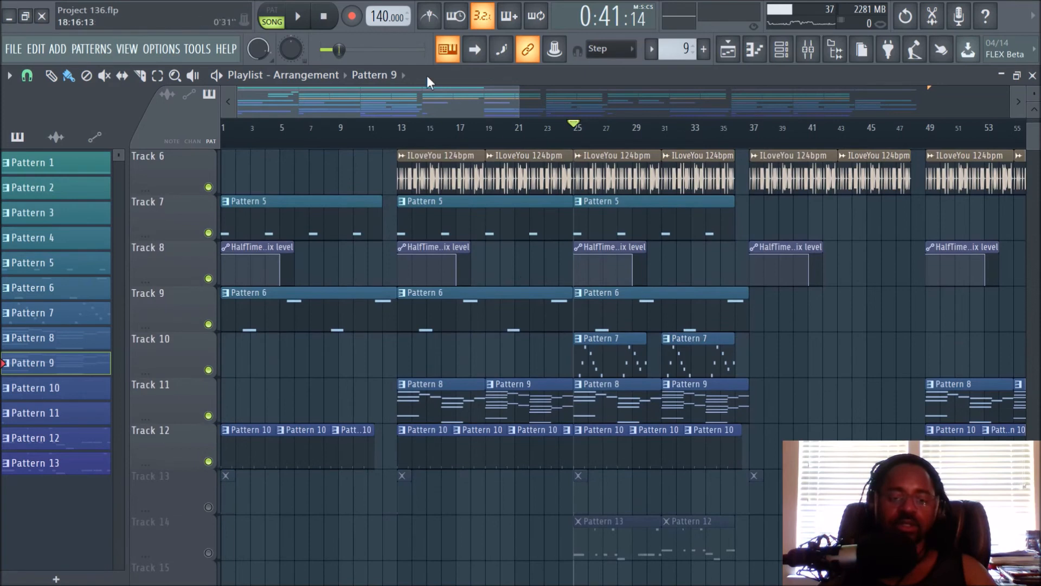
pyautogui.click(299, 17)
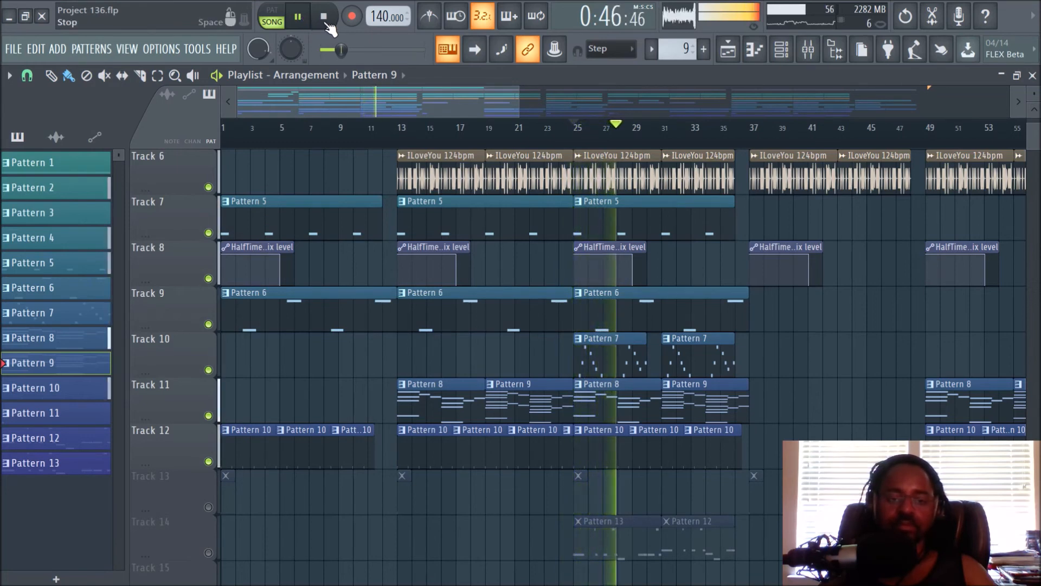
pyautogui.click(327, 24)
# Unmute Track 13 with its short clips and briefly play the arrangement from bar 25.
pyautogui.scroll(-2, 805, 243)
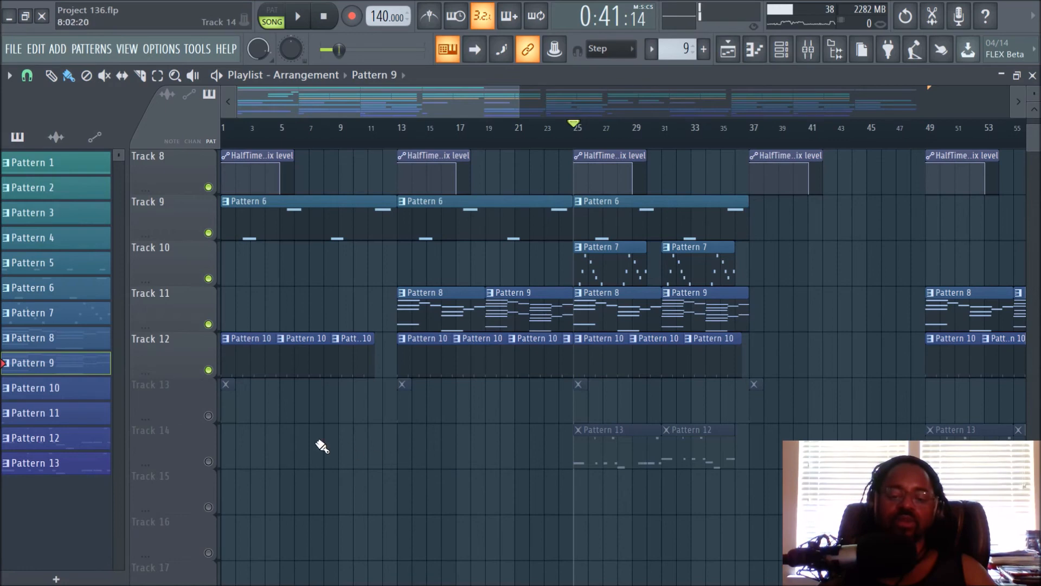
pyautogui.click(208, 416)
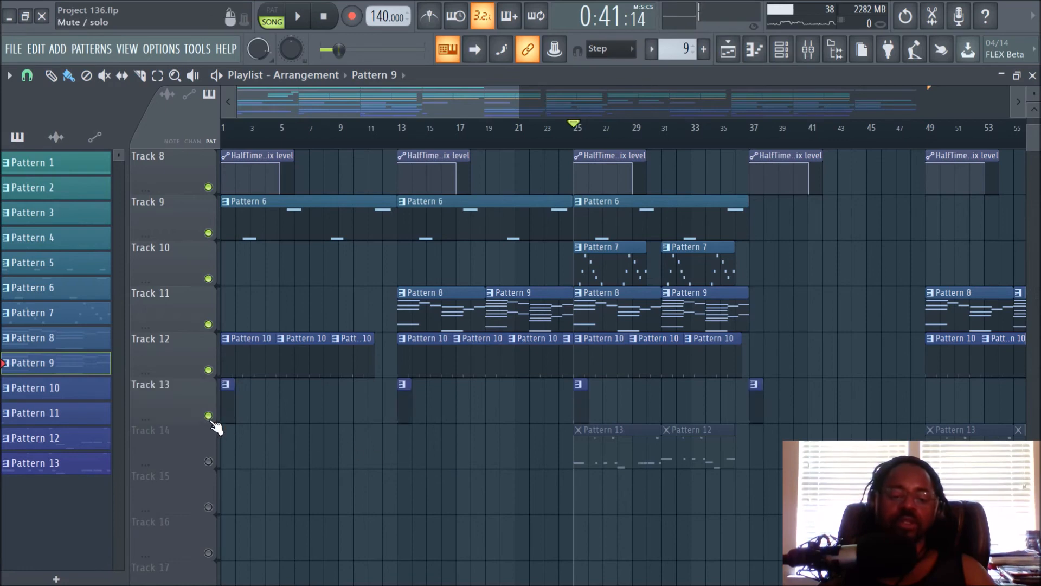
pyautogui.click(303, 17)
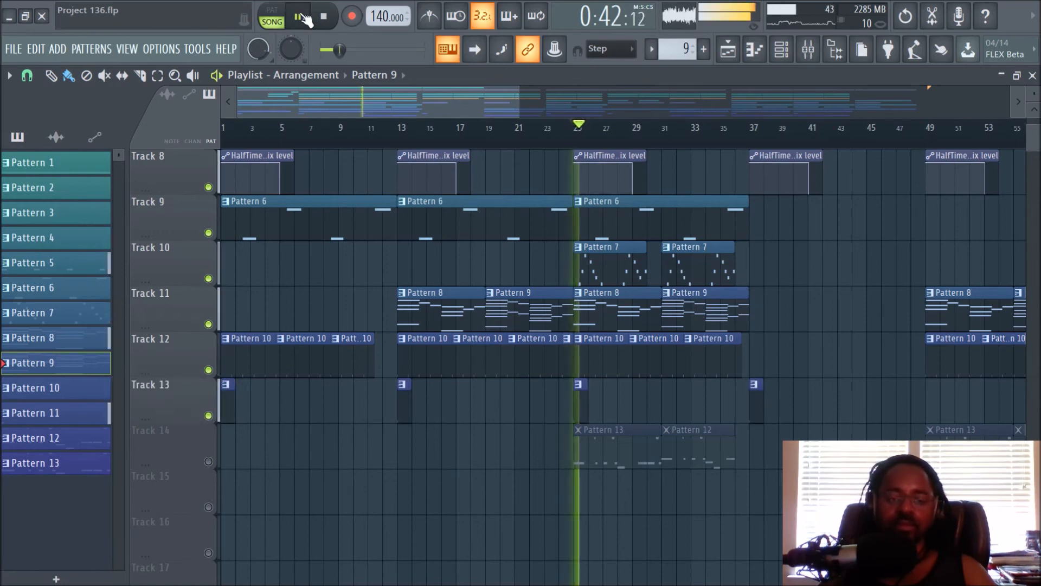
pyautogui.press('space')
# Review the effects on the Cymbal mixer track, including the Fruity Reeverb 2 settings.
pyautogui.click(809, 49)
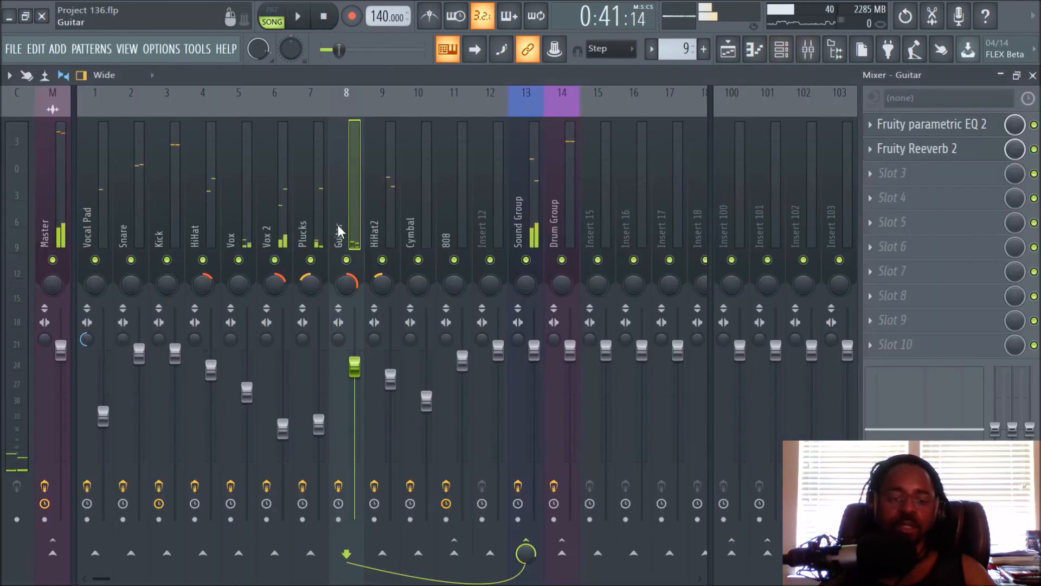
pyautogui.click(410, 217)
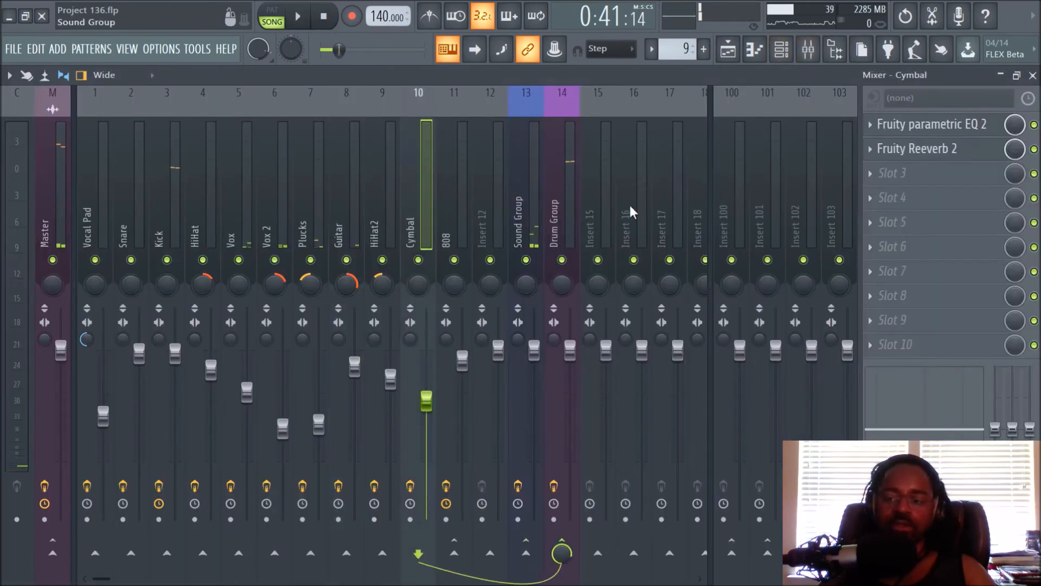
pyautogui.click(922, 156)
pyautogui.click(577, 272)
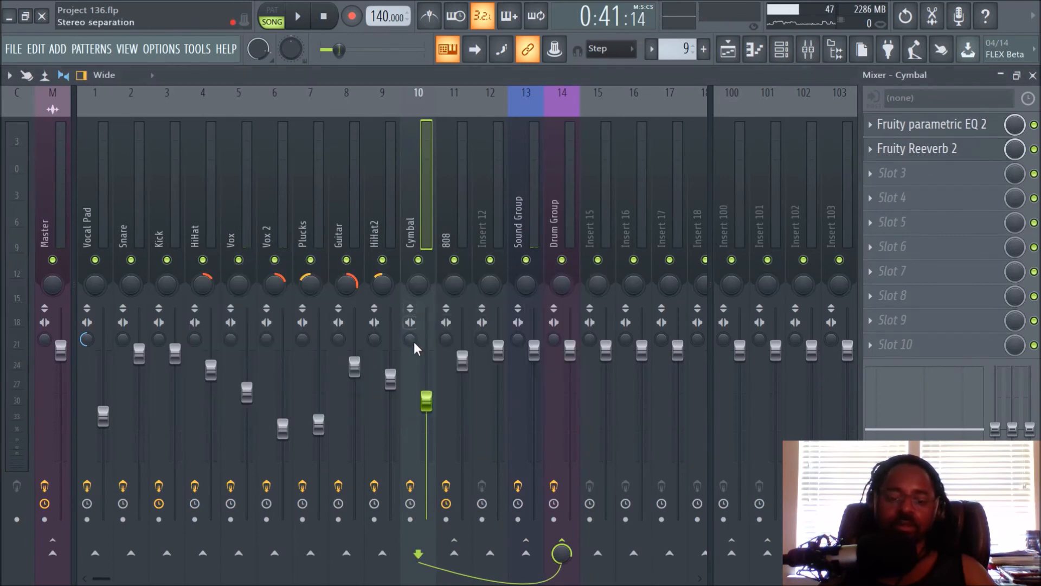
# Check the Fruity parametric EQ 2 curve on the Cymbal mixer track and return to the playlist.
pyautogui.click(922, 127)
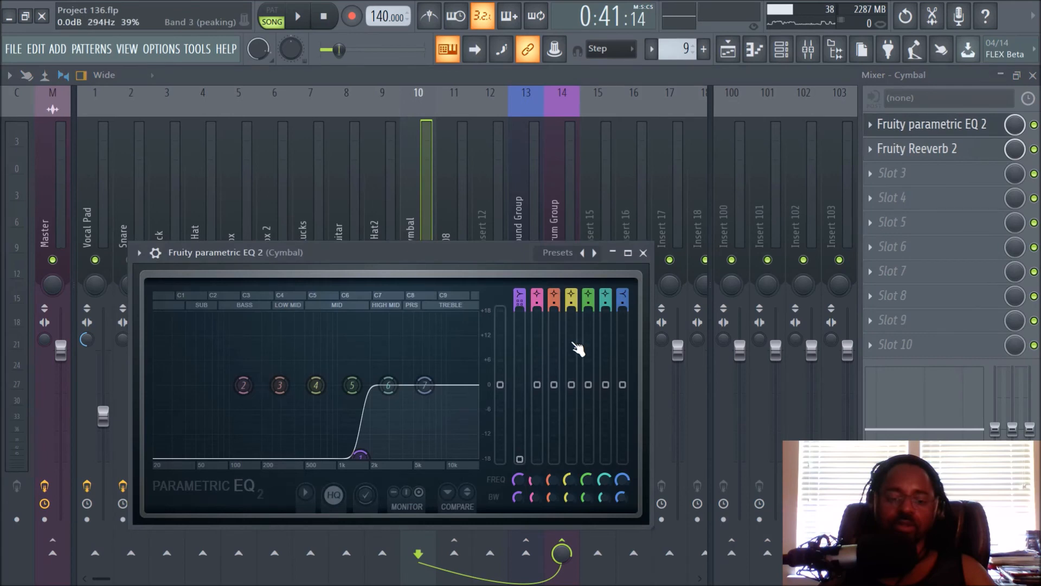
pyautogui.click(644, 253)
pyautogui.click(728, 49)
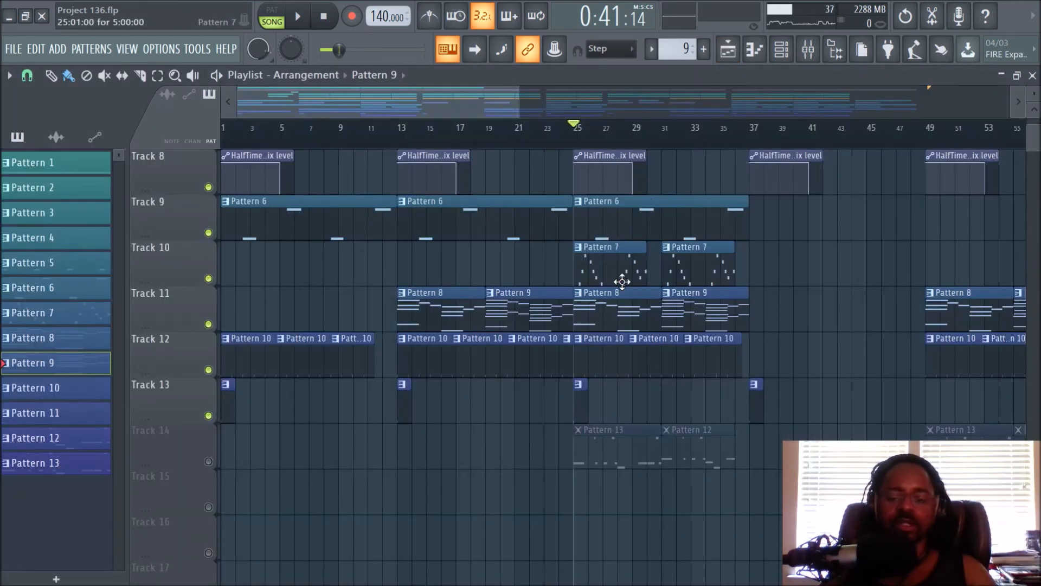
# Unmute Track 14 with the Pattern 13 and Pattern 12 clips, play from bar 25 and stop playback around bar 37.
pyautogui.click(209, 461)
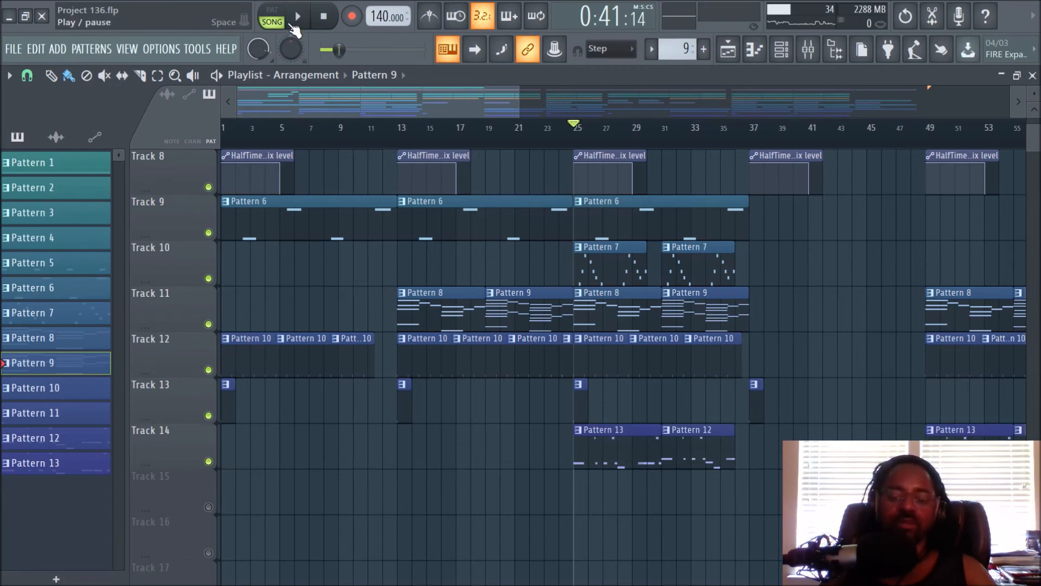
pyautogui.click(299, 17)
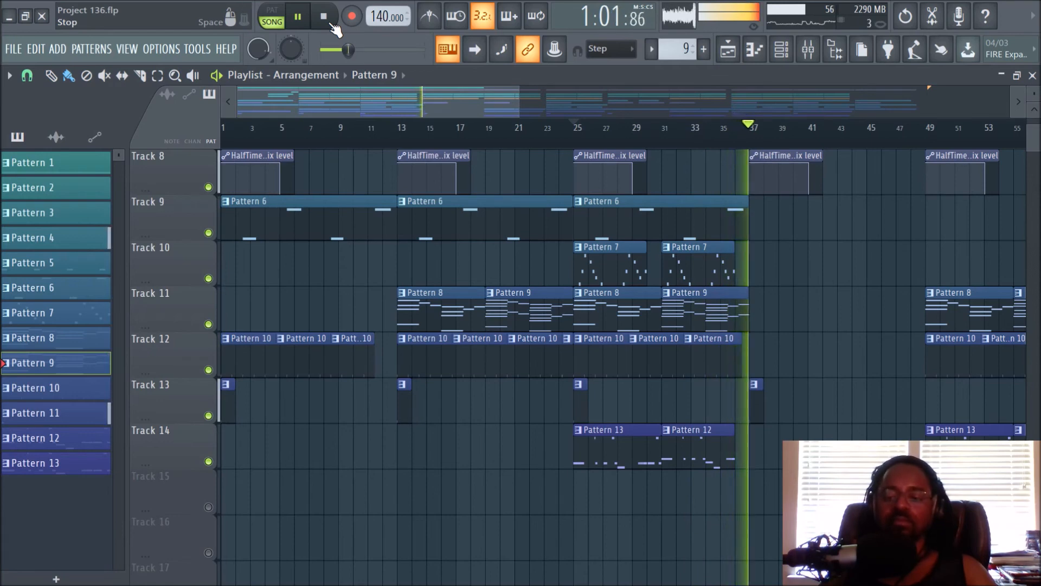
pyautogui.click(332, 24)
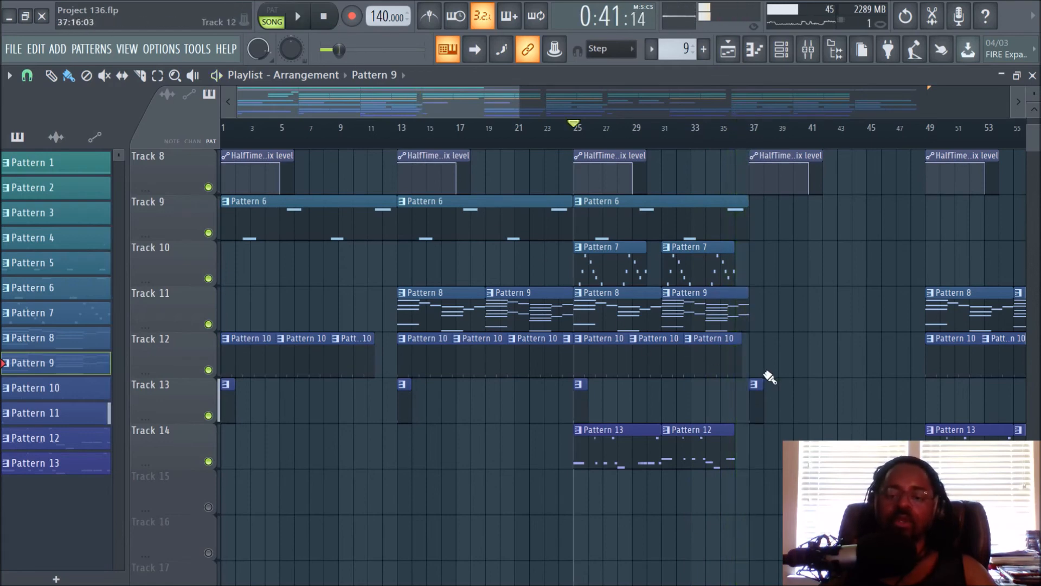
# Look over the playlist tracks and the instruments in the channel rack, including the ILoveYou loop and the Pattern 4 kick.
pyautogui.scroll(5, 769, 376)
pyautogui.scroll(-6, 770, 376)
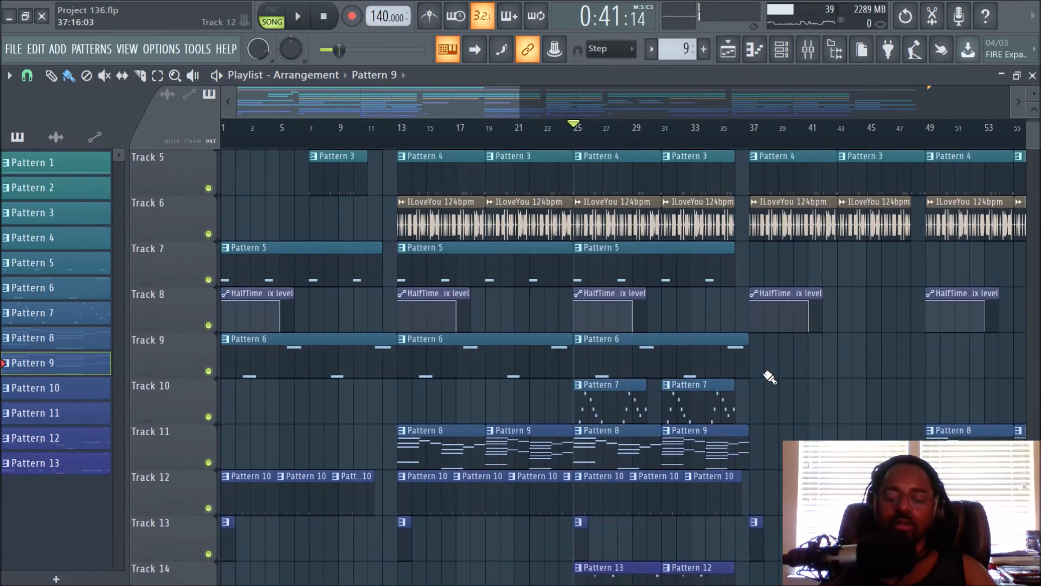
pyautogui.scroll(-2, 690, 136)
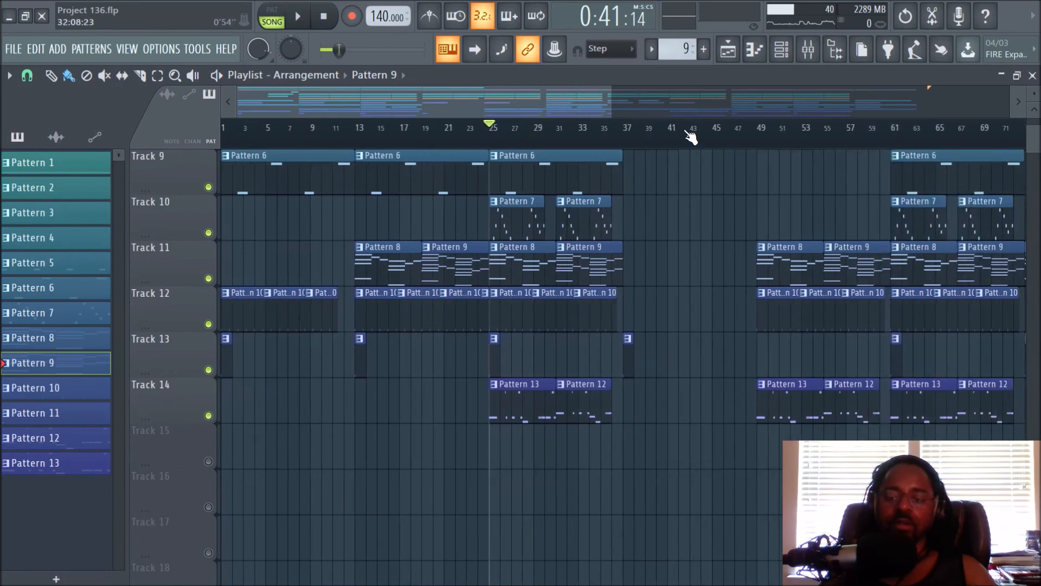
pyautogui.scroll(4, 524, 409)
pyautogui.scroll(-3, 528, 423)
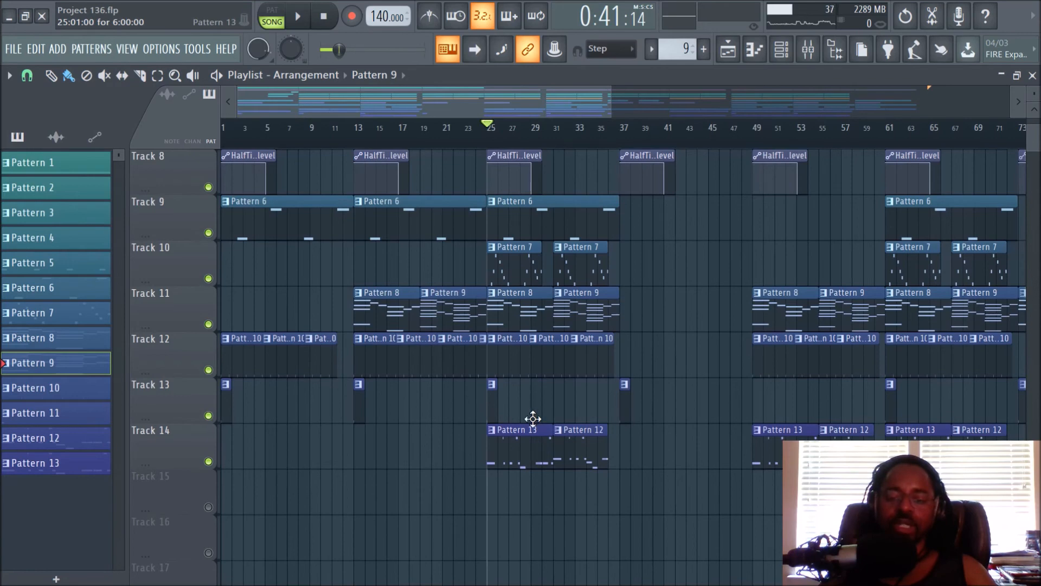
pyautogui.scroll(5, 526, 401)
pyautogui.click(771, 52)
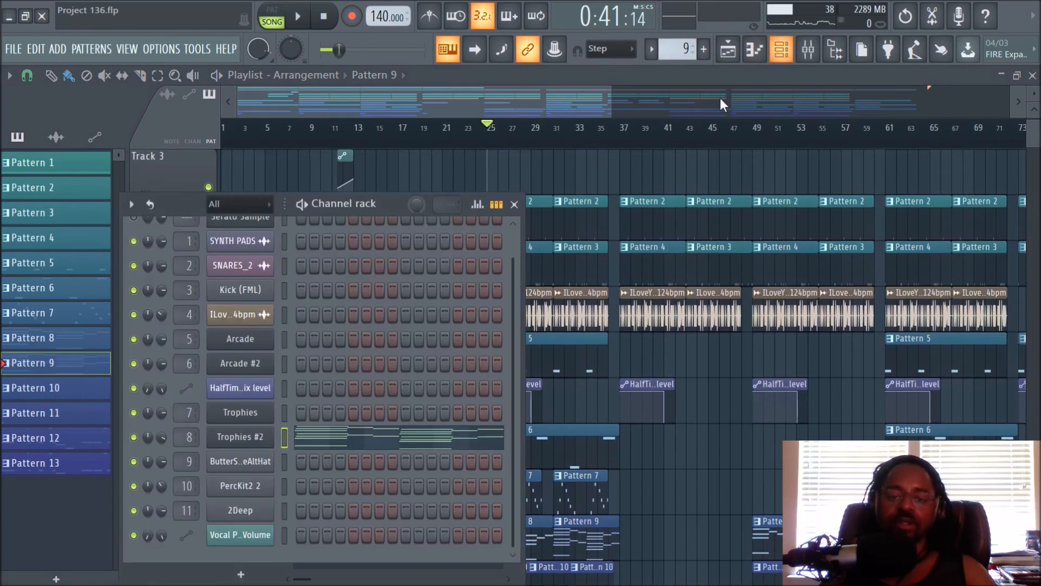
pyautogui.scroll(2, 334, 271)
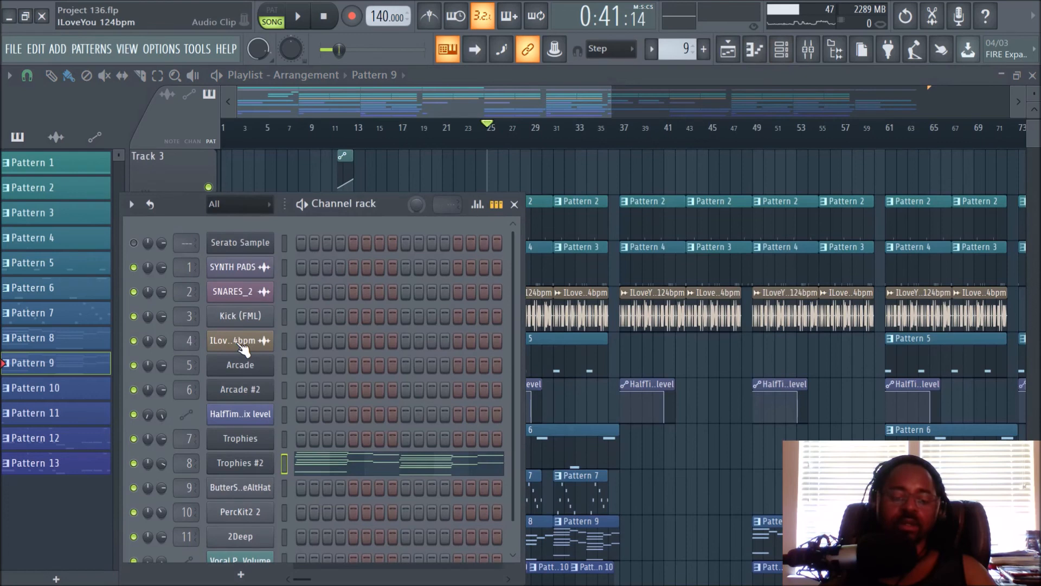
pyautogui.scroll(-5, 682, 52)
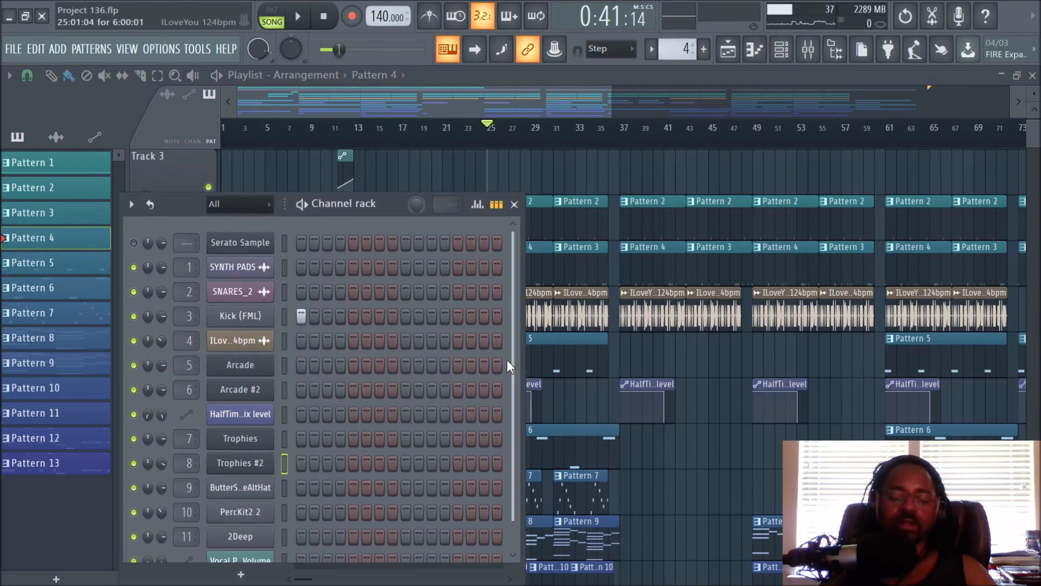
pyautogui.press('F6')
# Examine the 2Deep notes of Pattern 13 on Track 14 in the piano roll and return to the playlist.
pyautogui.scroll(-4, 638, 166)
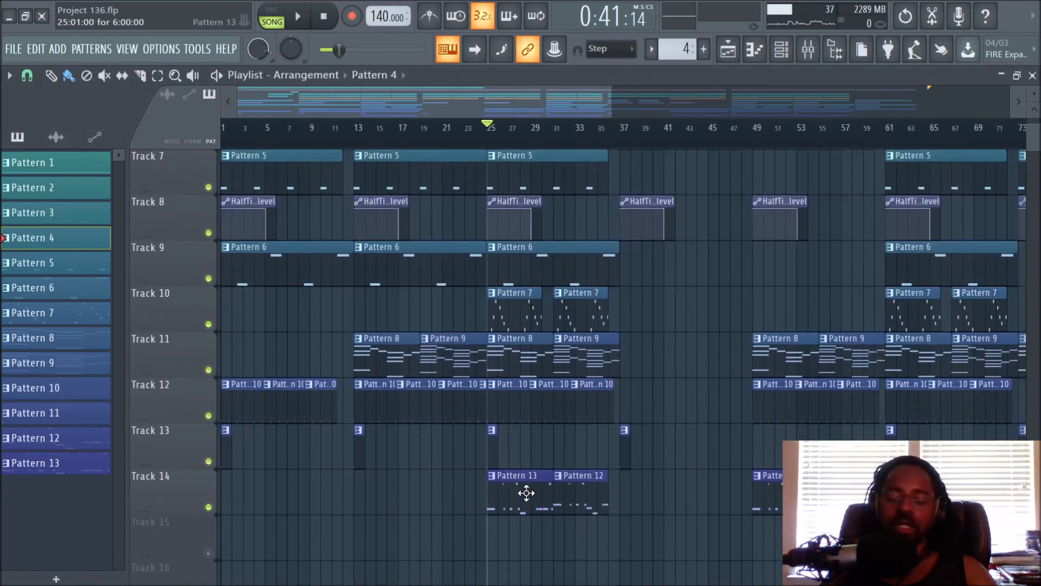
pyautogui.doubleClick(526, 497)
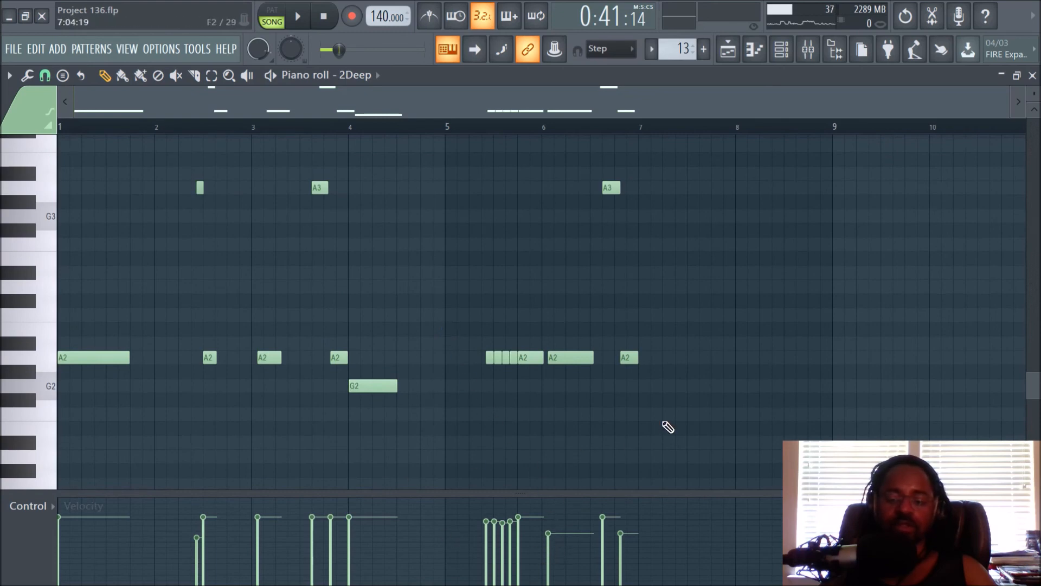
pyautogui.scroll(-2, 668, 428)
pyautogui.click(740, 56)
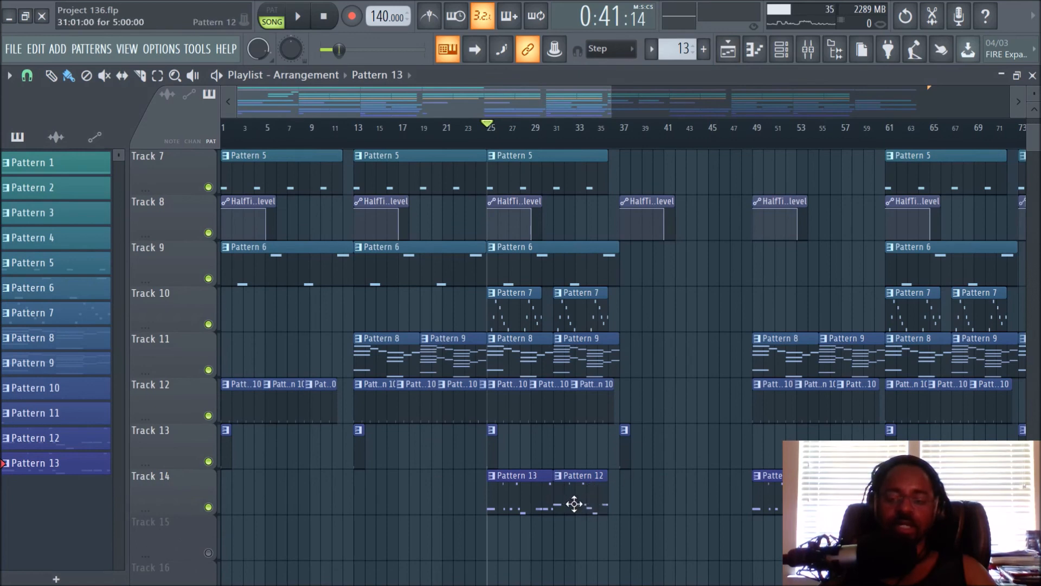
# Examine the clip layout of all tracks through to the arrangement's end and play the full beat from bar 25.
pyautogui.scroll(3, 698, 419)
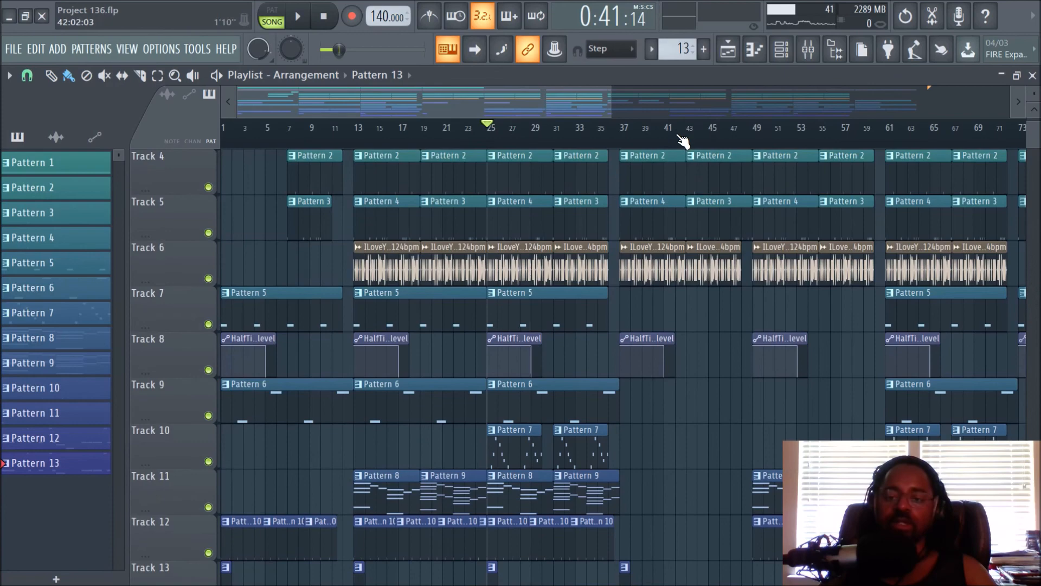
pyautogui.scroll(-3, 681, 138)
pyautogui.scroll(-4, 743, 235)
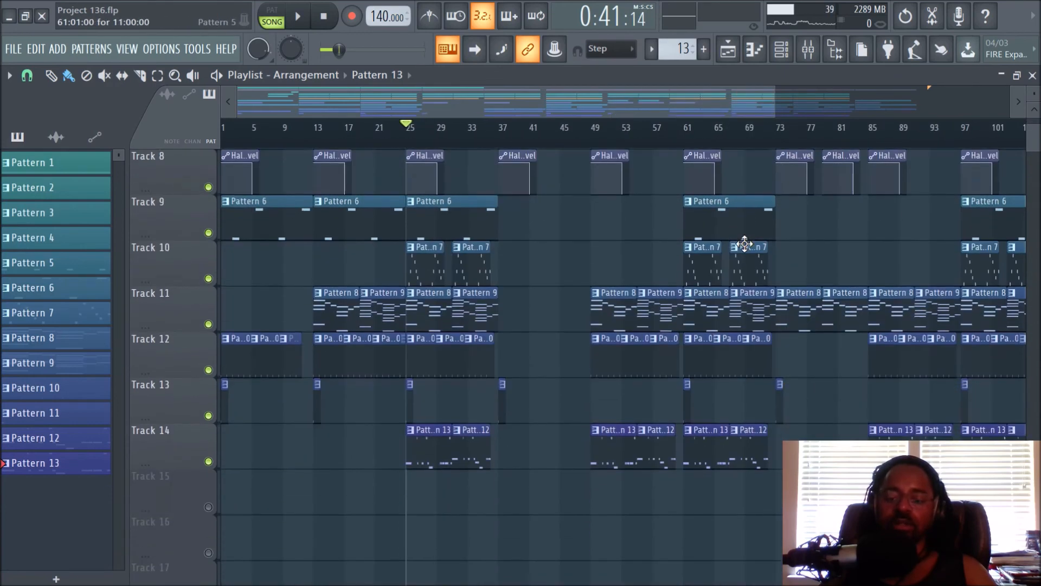
pyautogui.scroll(4, 745, 244)
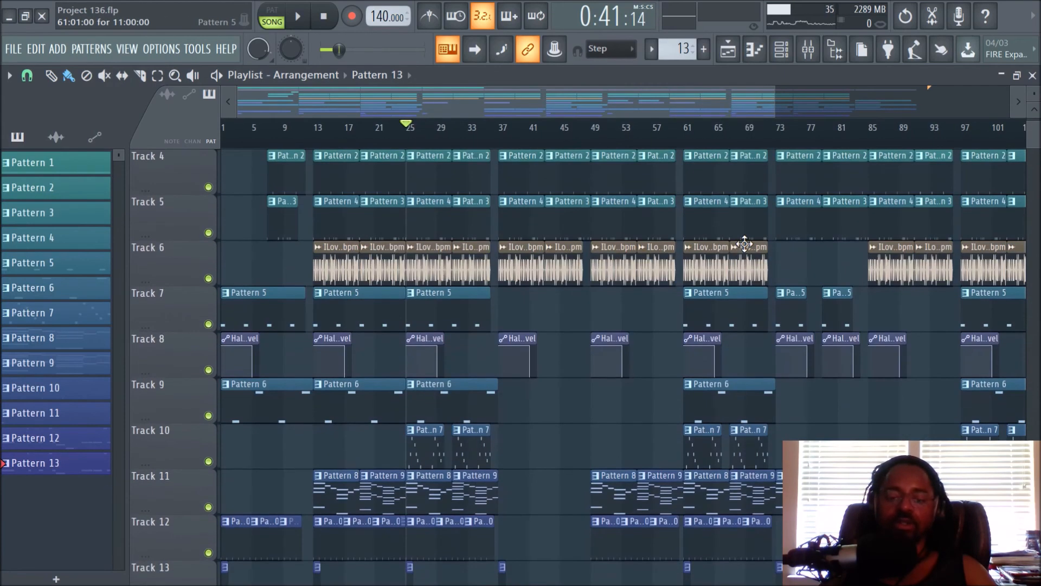
pyautogui.scroll(3, 567, 279)
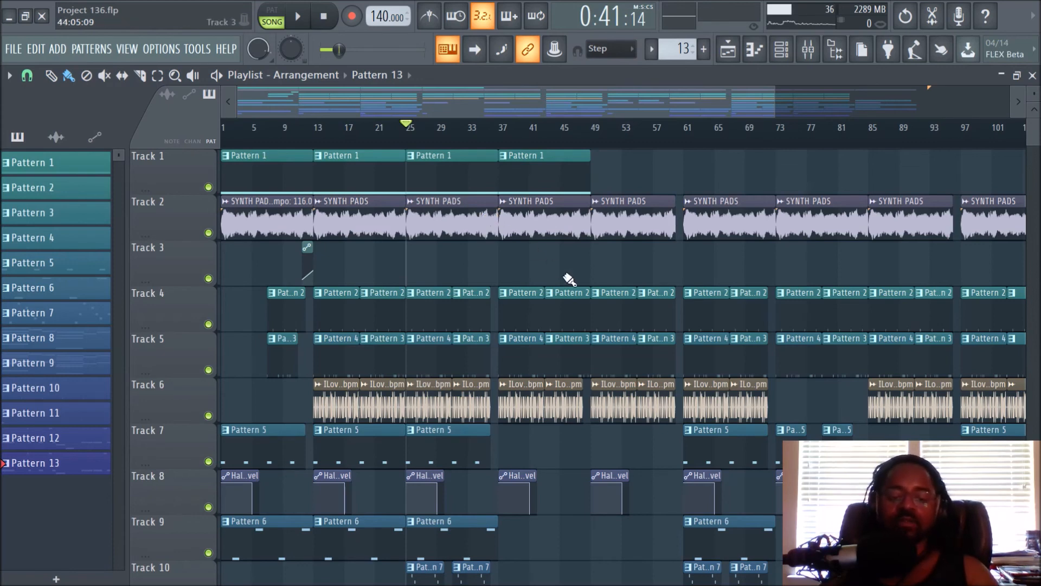
pyautogui.scroll(-4, 554, 267)
pyautogui.press('space')
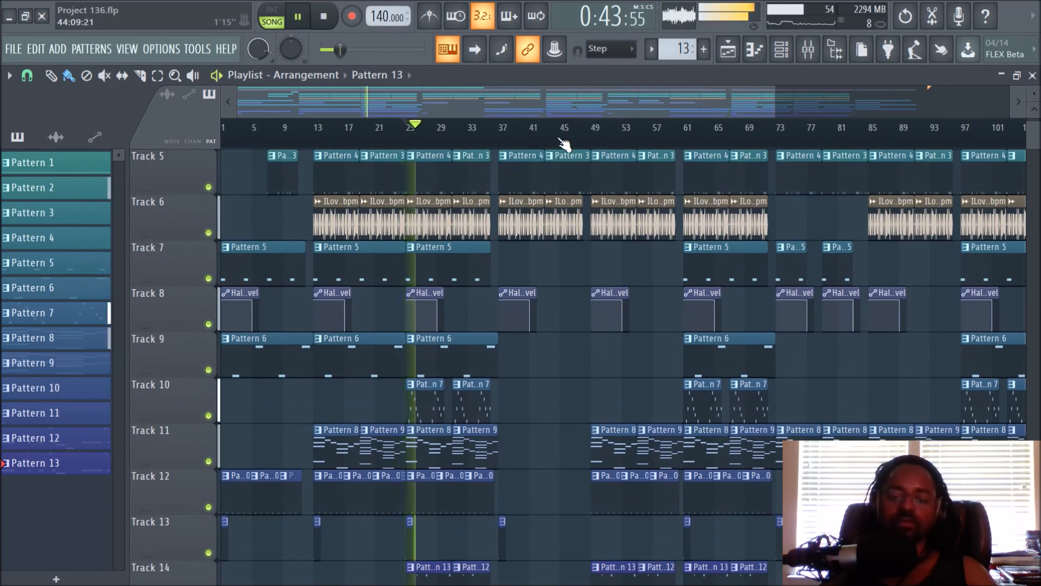
pyautogui.scroll(-2, 568, 147)
pyautogui.scroll(-1, 573, 155)
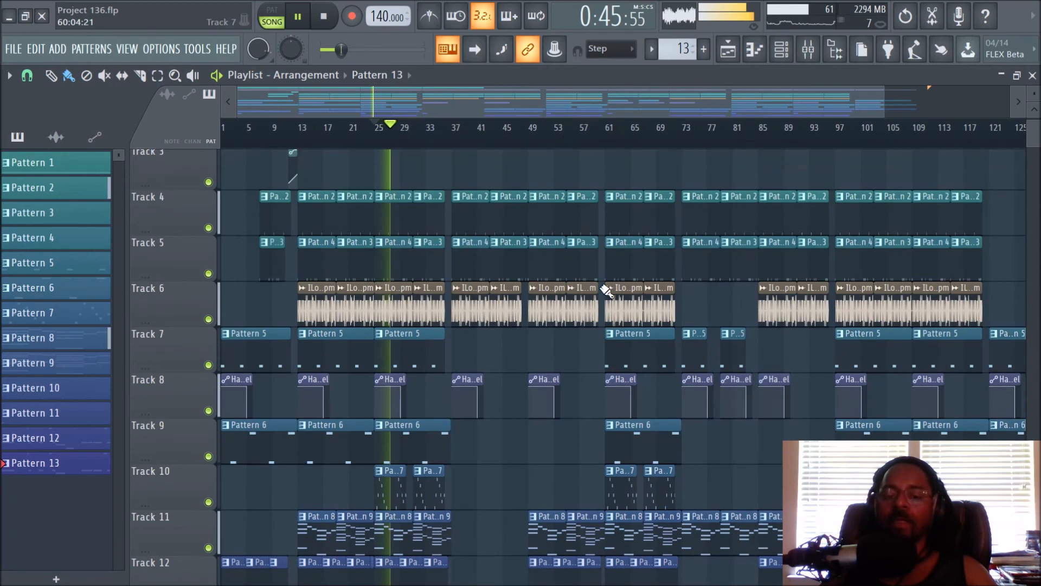
pyautogui.scroll(4, 583, 195)
pyautogui.scroll(-1, 573, 150)
pyautogui.scroll(1, 572, 149)
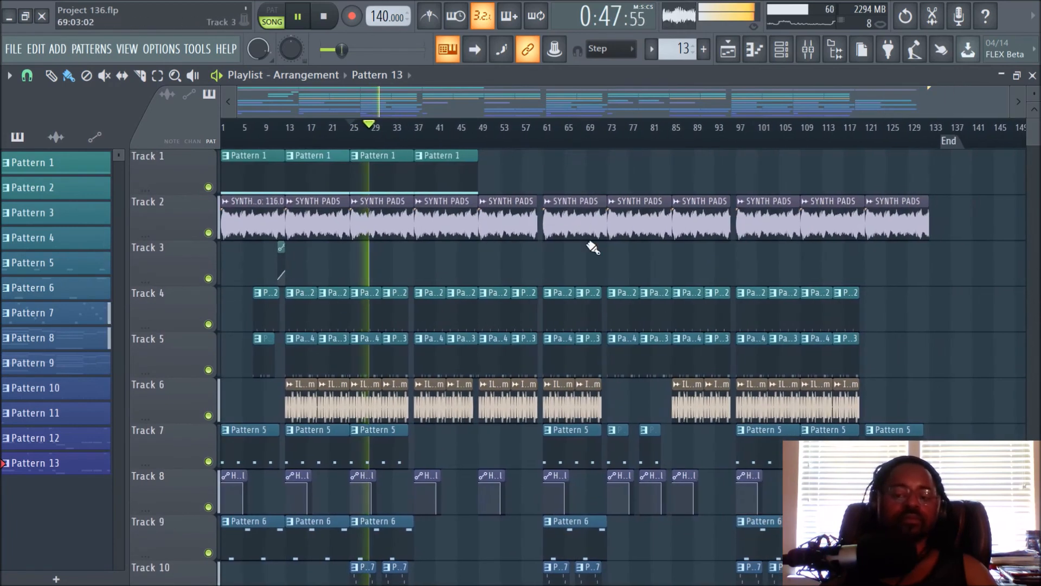
pyautogui.scroll(-2, 580, 217)
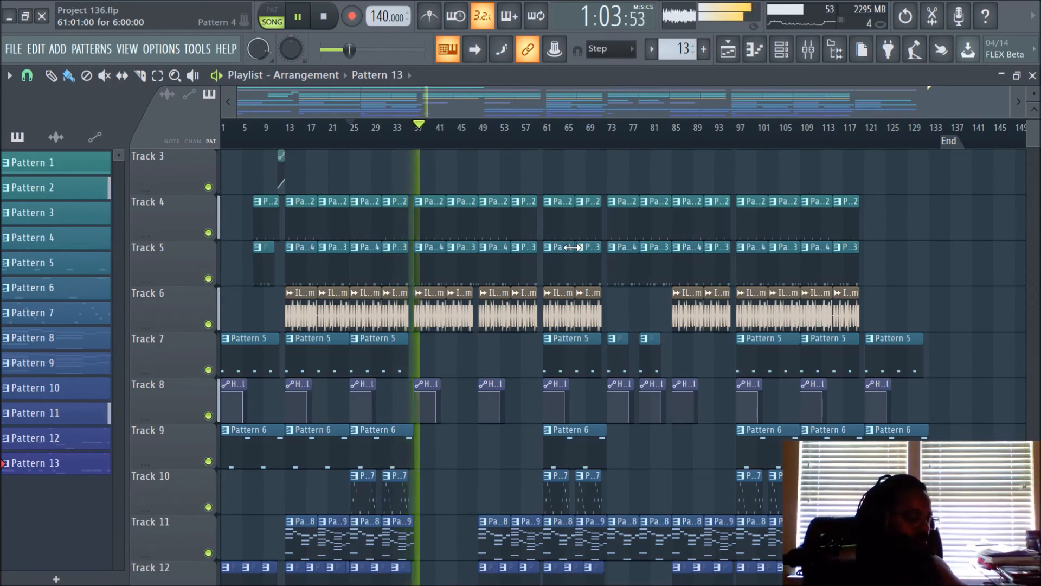
pyautogui.scroll(2, 643, 266)
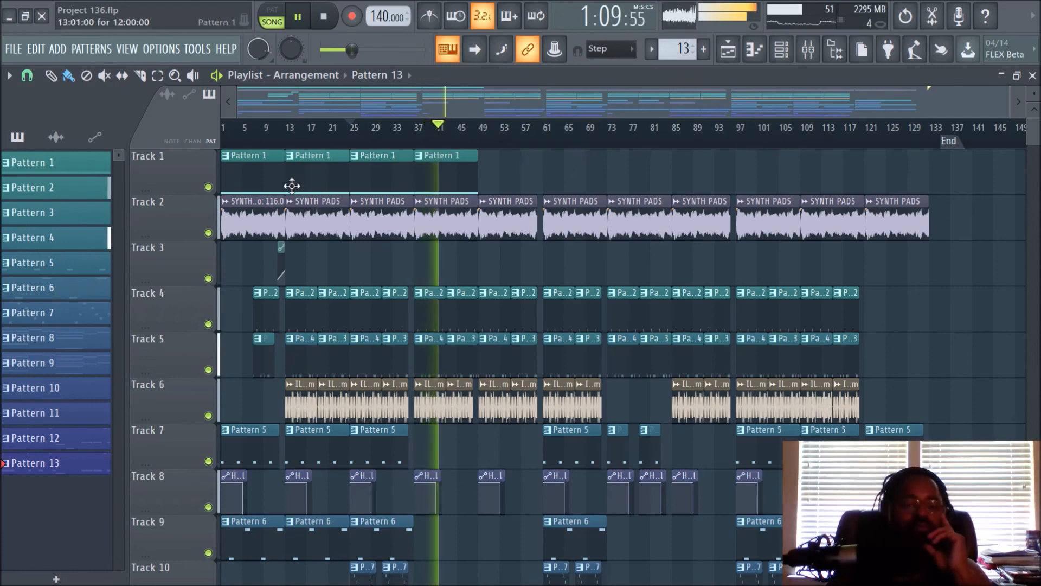
# Mute Track 1 with the Pattern 1 clips while the arrangement keeps playing.
pyautogui.click(208, 187)
pyautogui.scroll(-7, 569, 181)
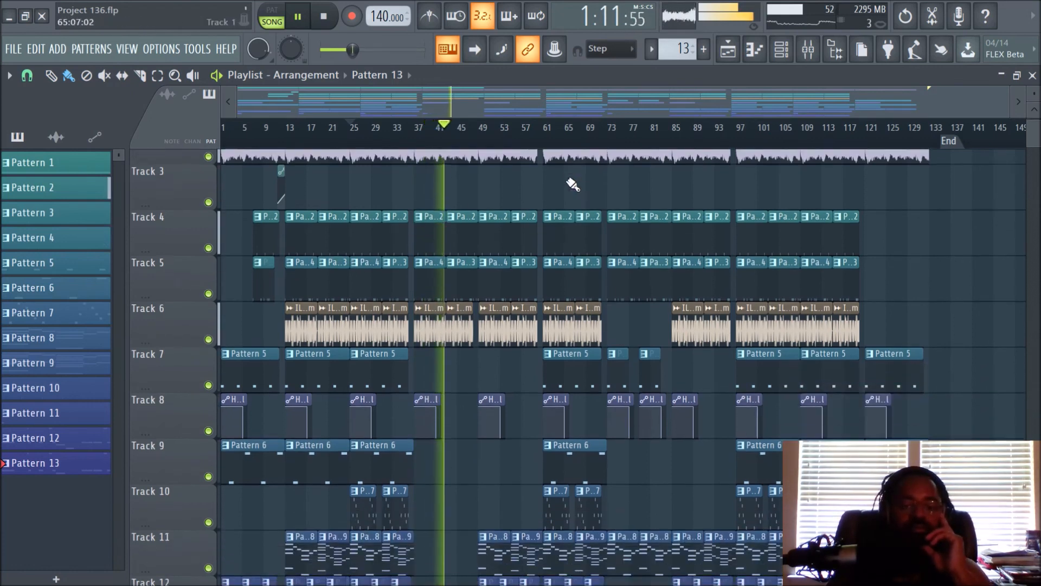
pyautogui.scroll(7, 567, 180)
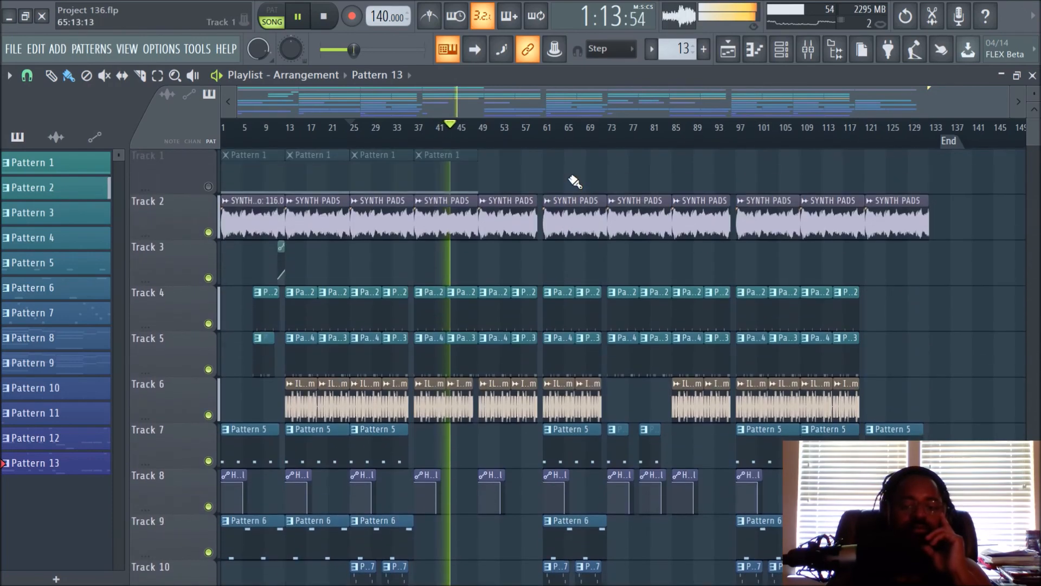
pyautogui.scroll(3, 559, 138)
pyautogui.moveTo(554, 100); pyautogui.dragTo(283, 96)
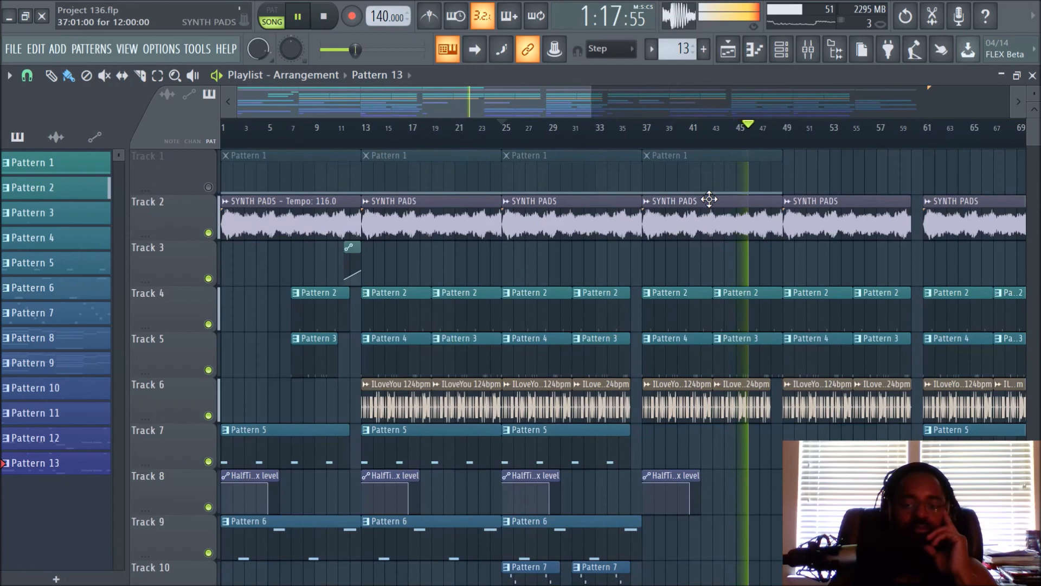
# Follow the playback through the sections starting at bars 37, 49 and 61, examining which tracks have clips in each.
pyautogui.scroll(-4, 814, 272)
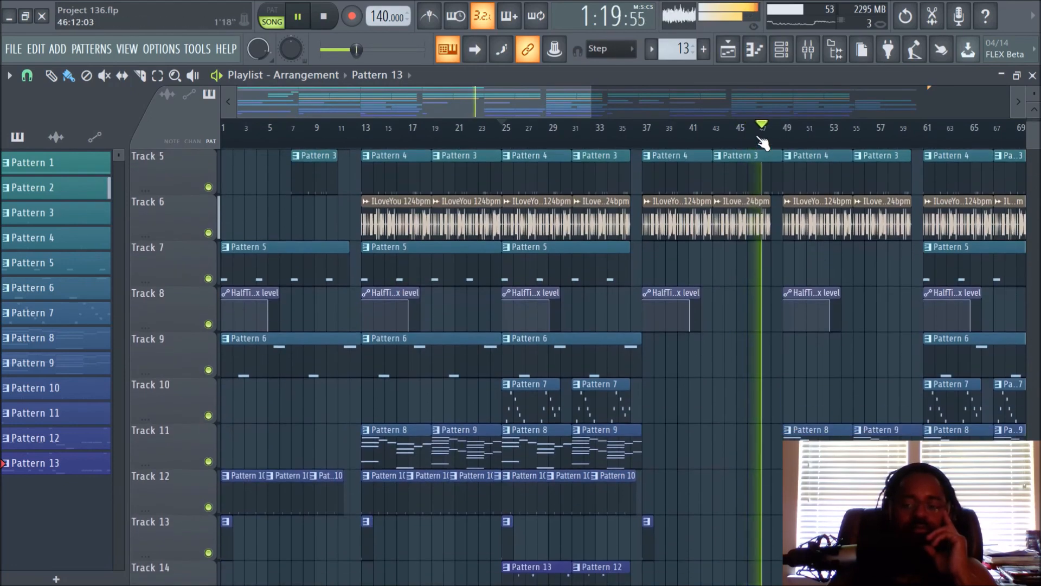
pyautogui.scroll(-2, 756, 146)
pyautogui.scroll(4, 793, 336)
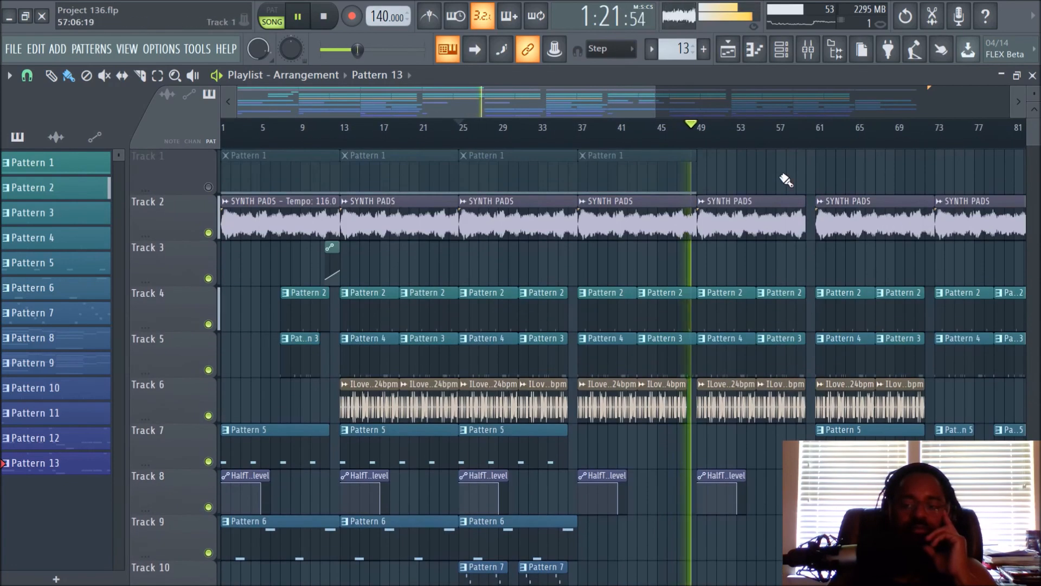
pyautogui.scroll(-4, 785, 164)
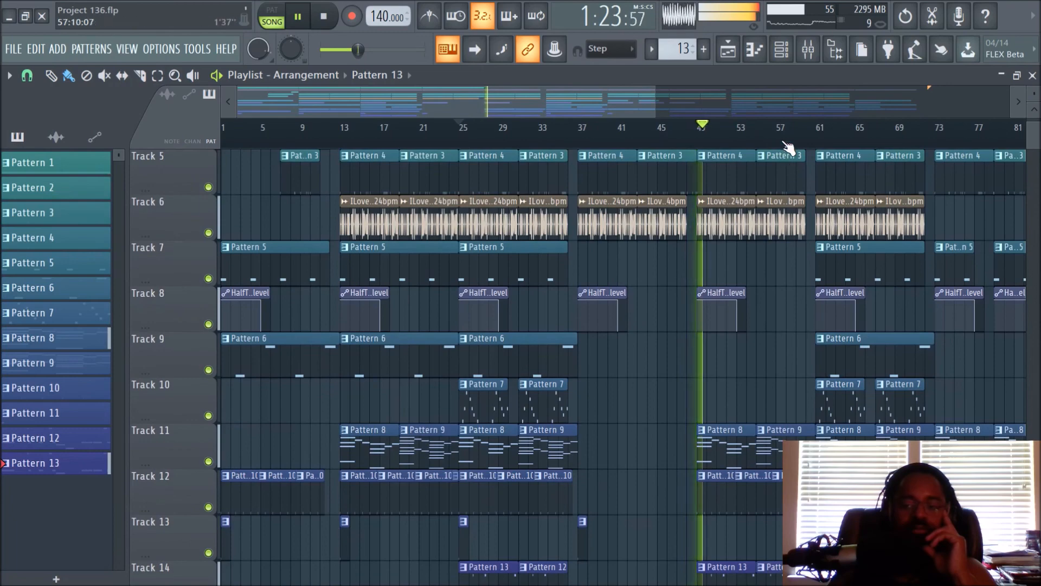
pyautogui.scroll(-3, 787, 146)
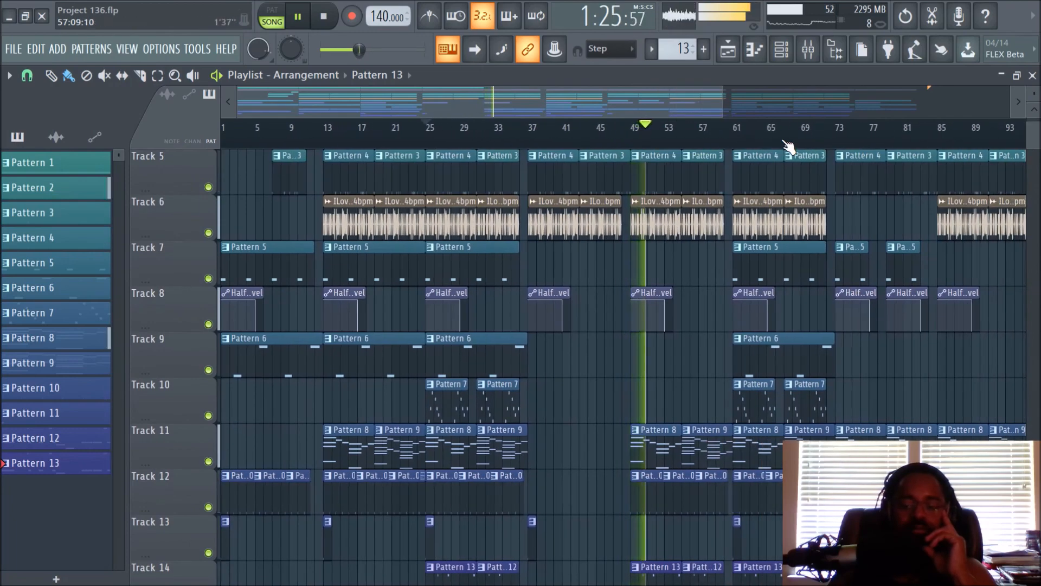
pyautogui.scroll(-1, 694, 296)
pyautogui.scroll(-1, 699, 295)
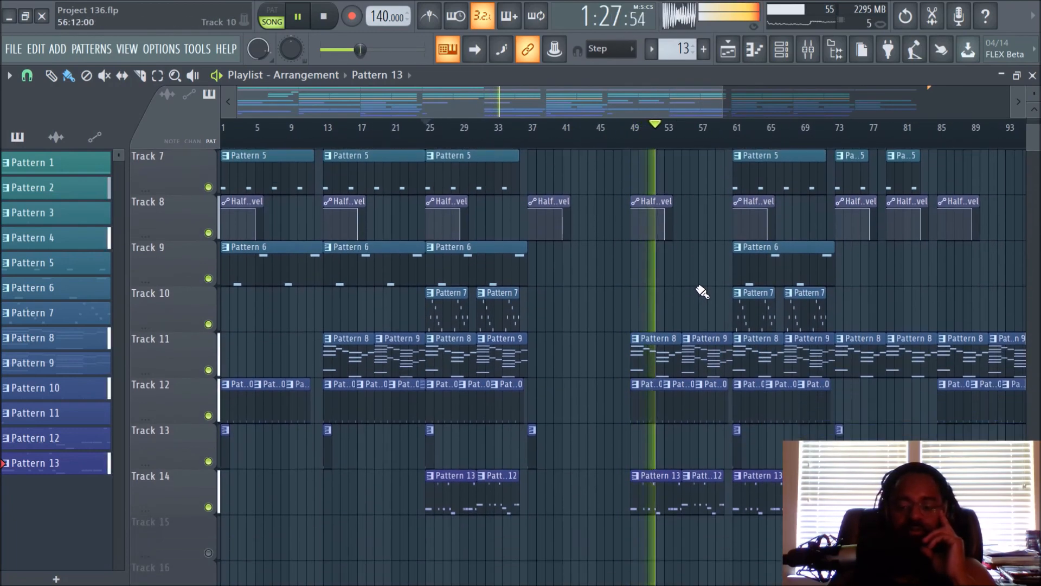
pyautogui.scroll(6, 700, 293)
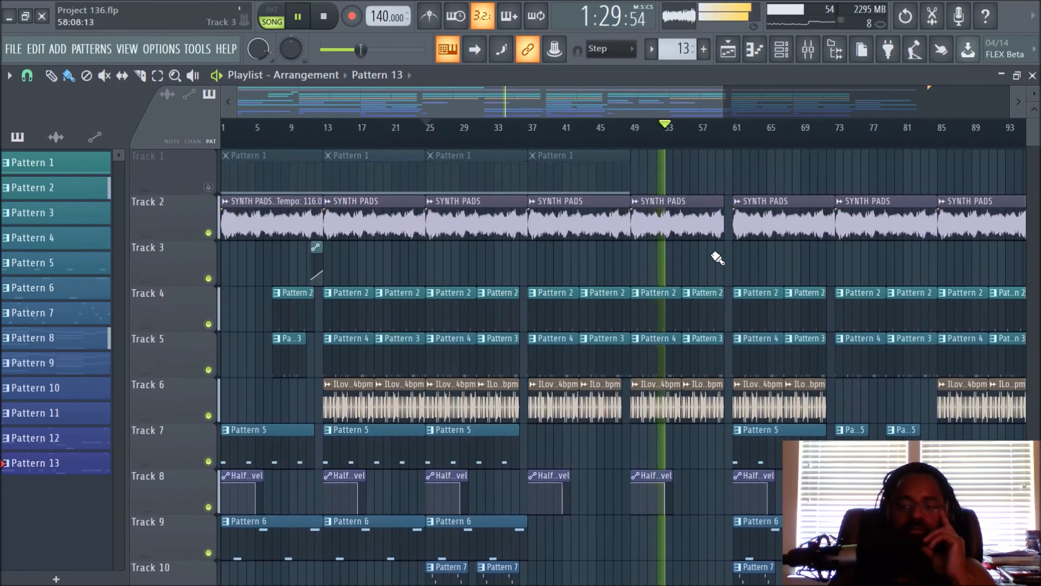
pyautogui.scroll(2, 721, 146)
pyautogui.scroll(-2, 719, 144)
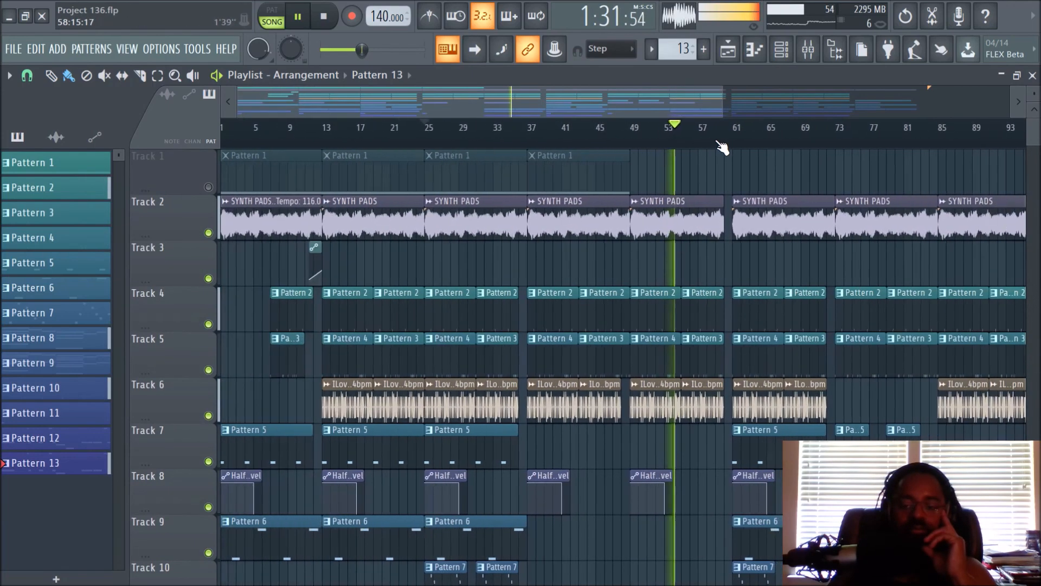
pyautogui.moveTo(587, 99); pyautogui.dragTo(689, 115)
pyautogui.scroll(2, 688, 116)
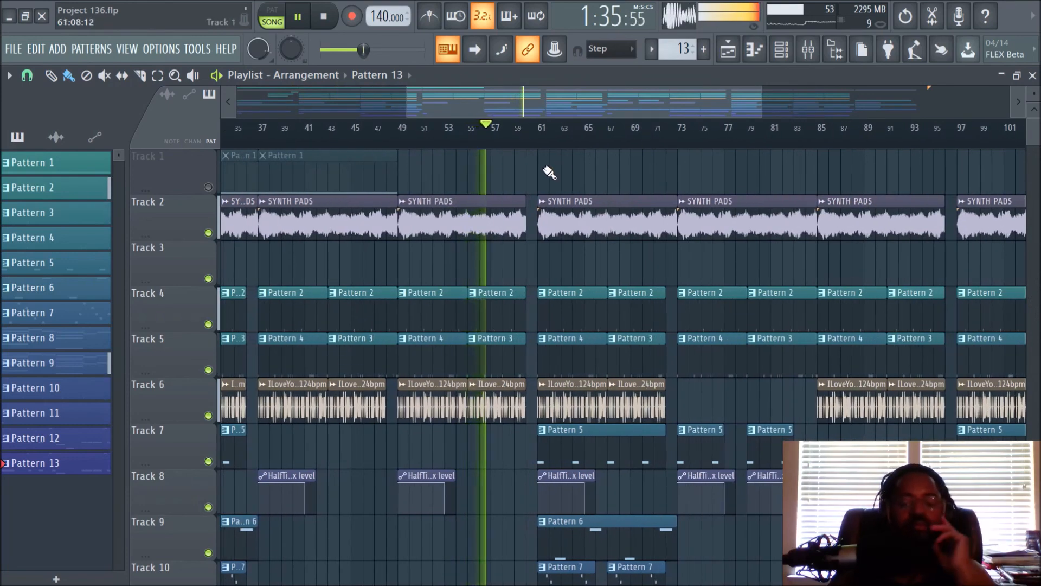
pyautogui.scroll(-5, 548, 170)
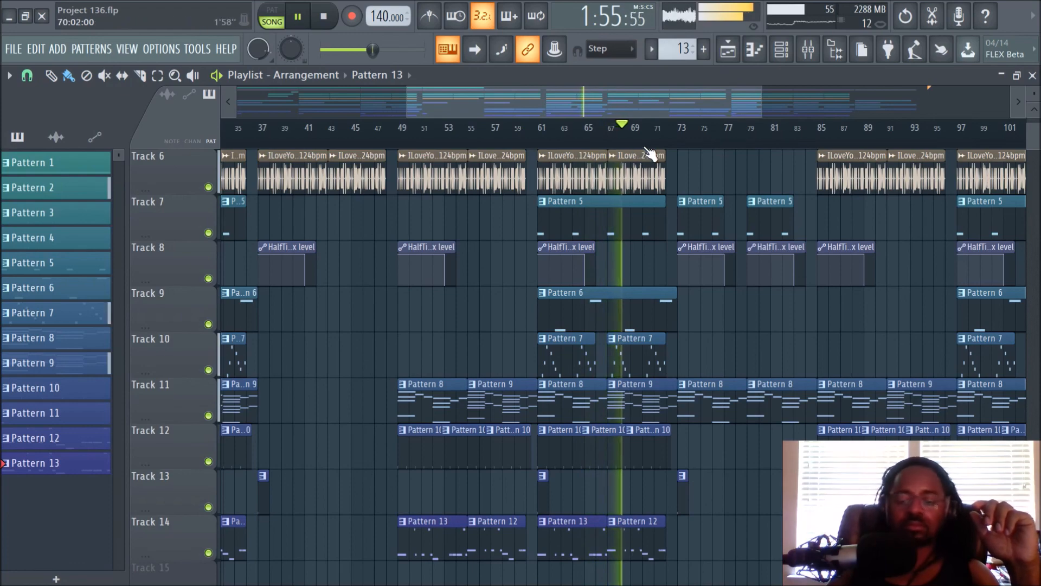
# Examine the clips of all tracks around the section starting at bar 73 during playback, and stop the playback.
pyautogui.scroll(-2, 649, 152)
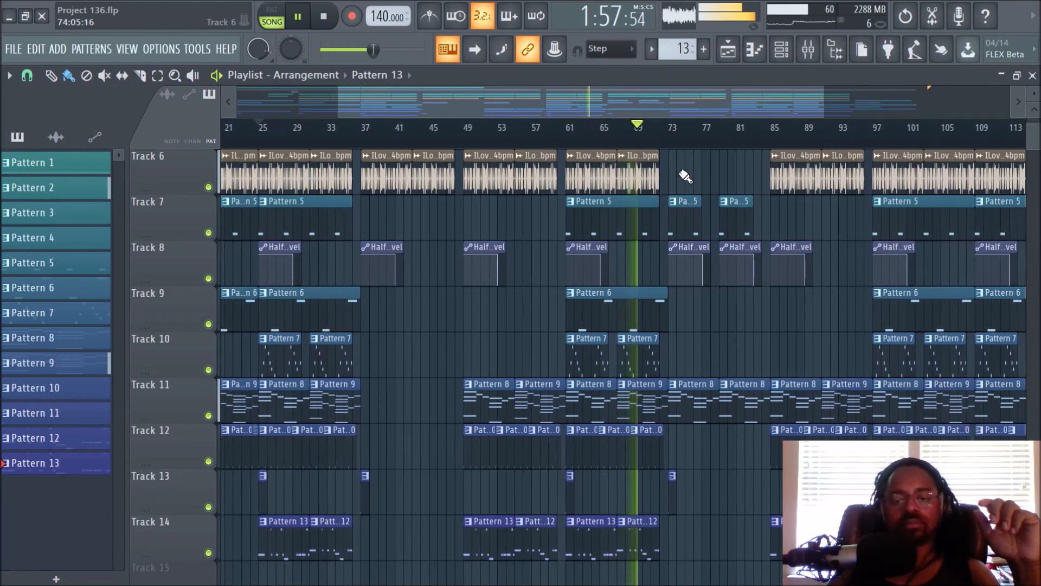
pyautogui.scroll(2, 686, 174)
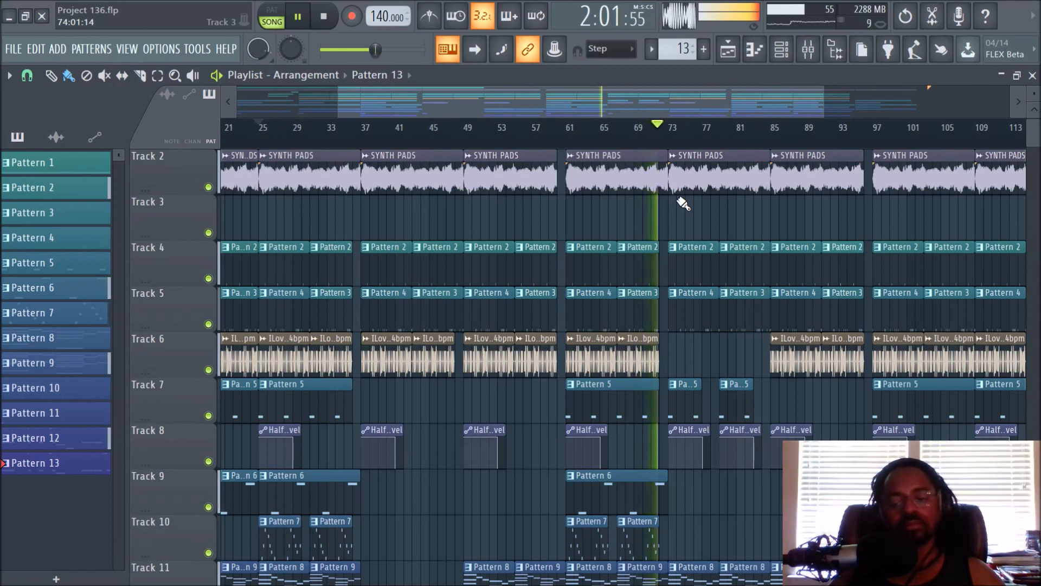
pyautogui.press('space')
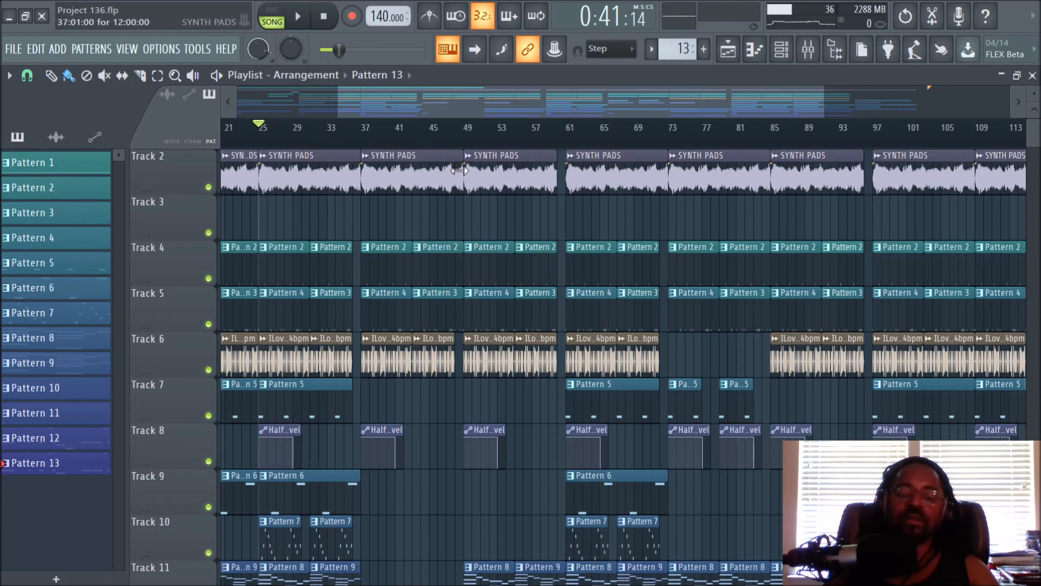
# Examine the sample file and time stretching settings of the SYNTH PADS channel and return to the playlist.
pyautogui.click(787, 57)
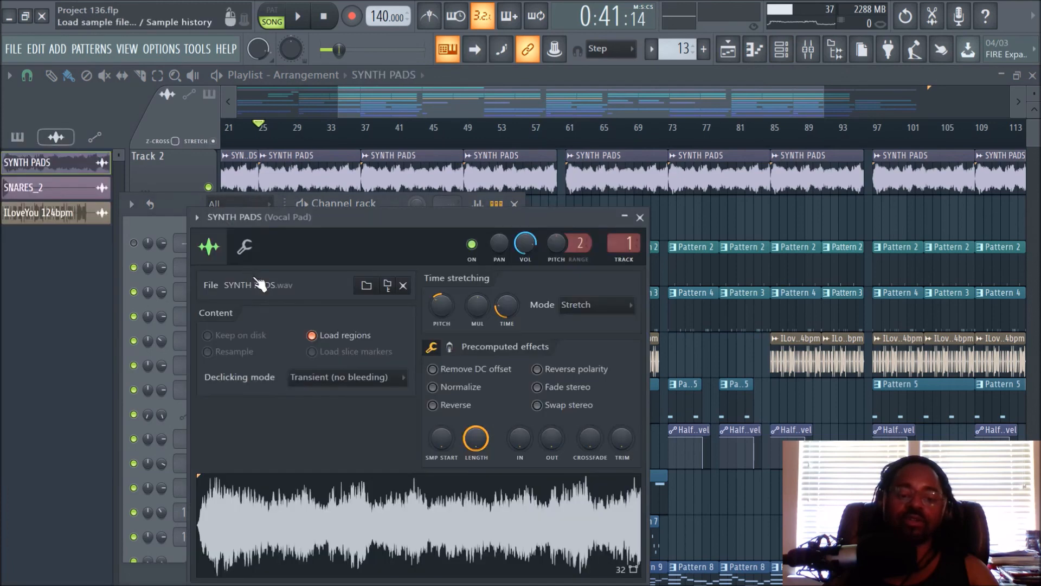
pyautogui.click(252, 268)
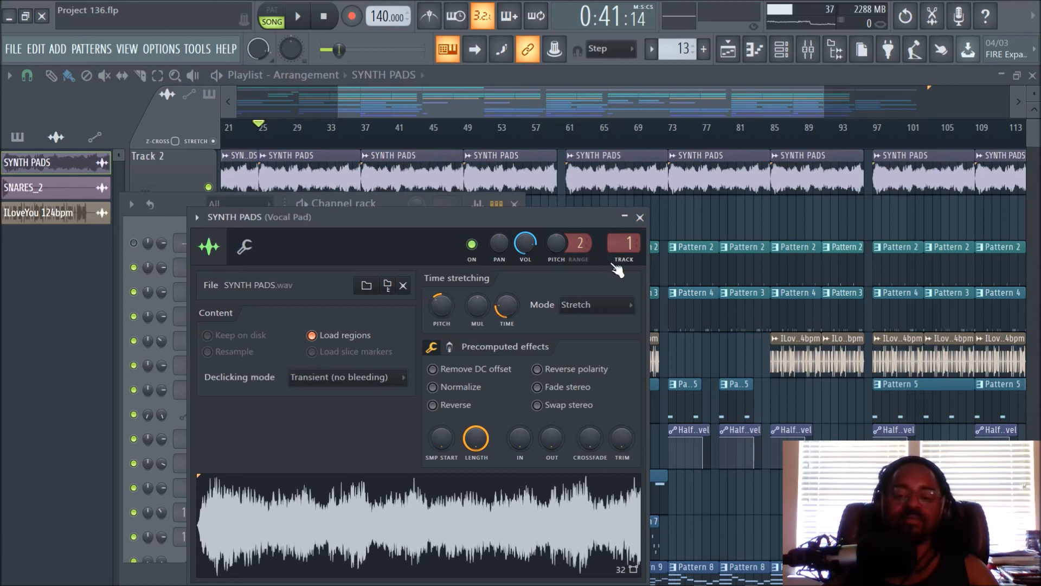
pyautogui.click(640, 218)
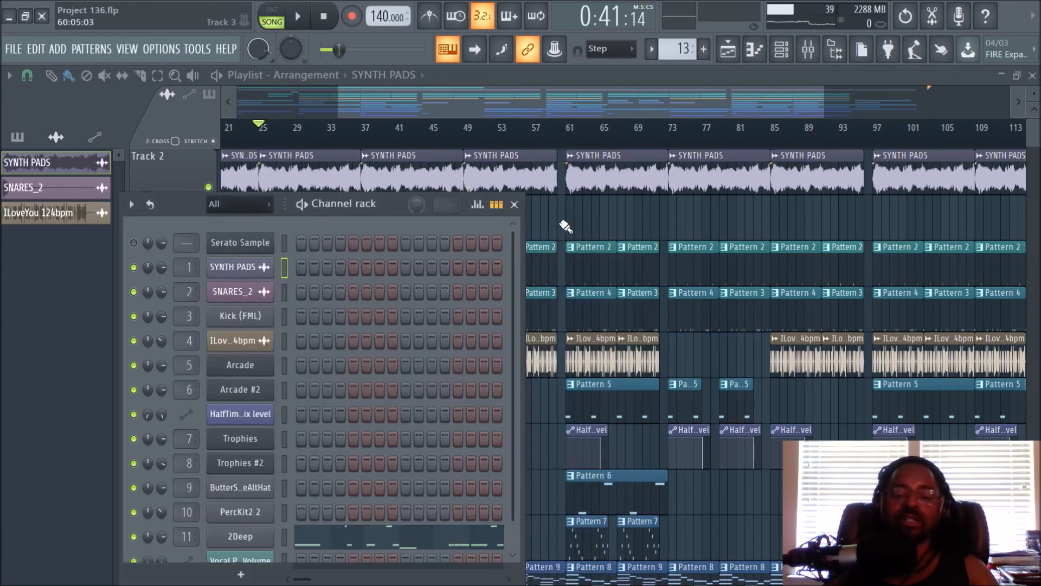
pyautogui.press('F6')
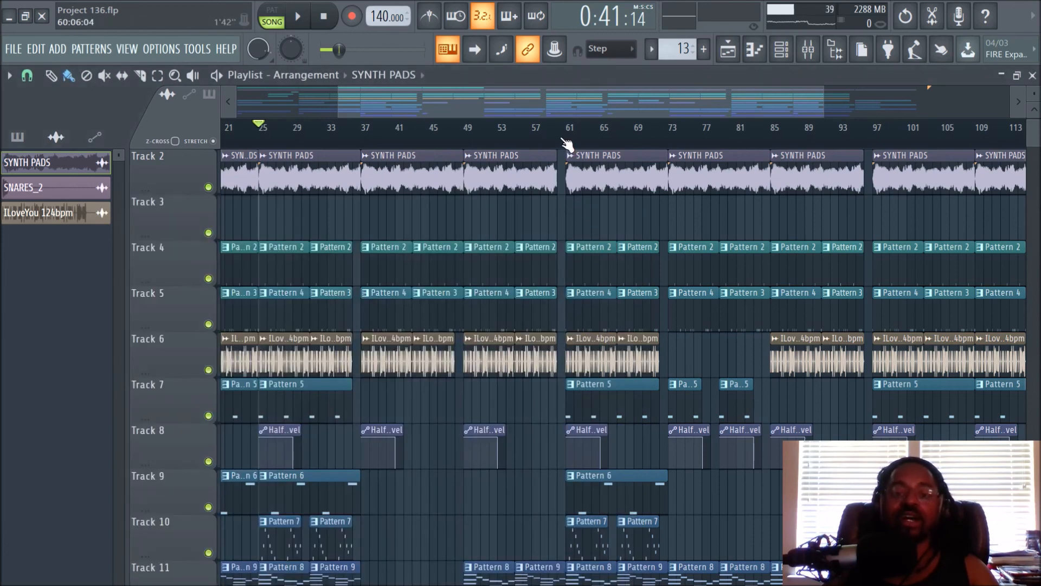